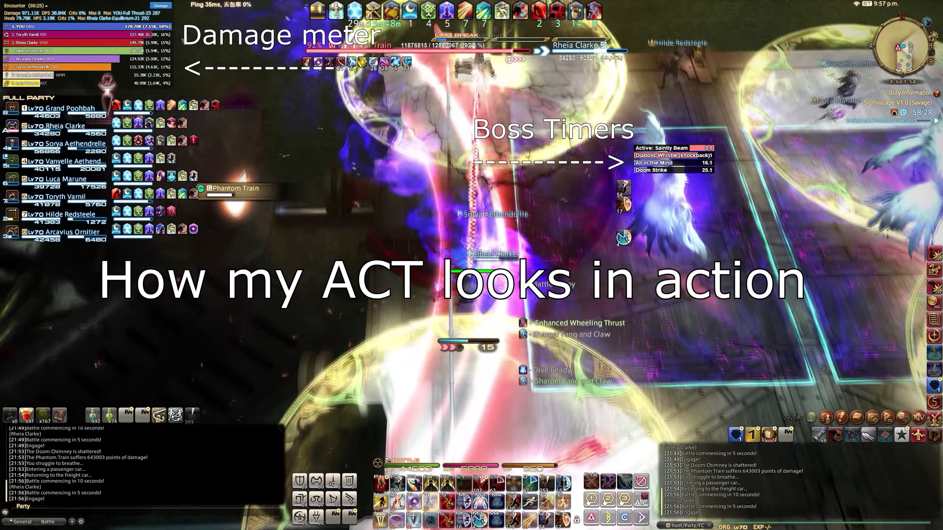
key("alt+4")
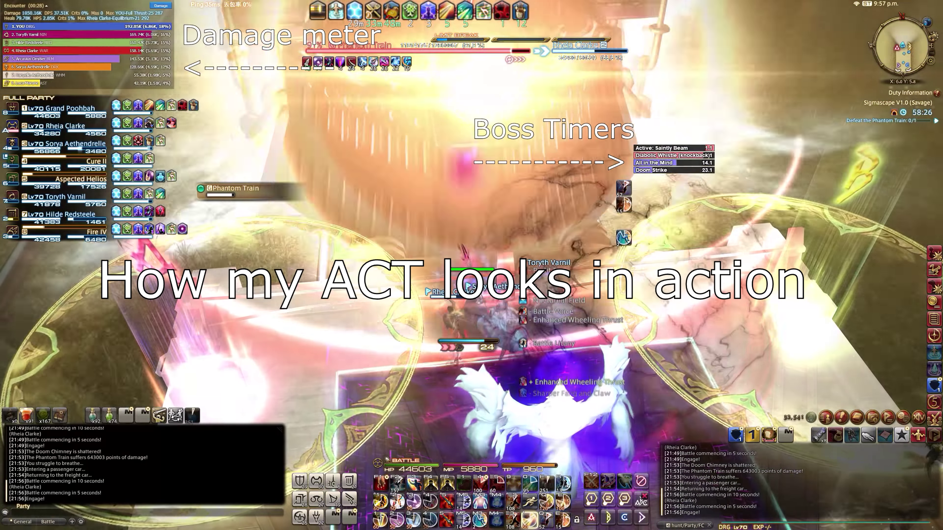
key("alt+1")
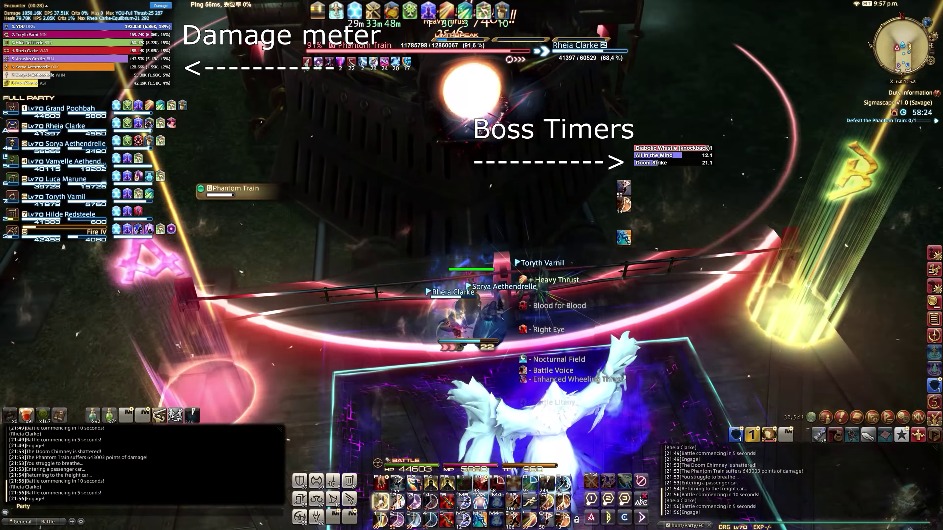
key("alt+1")
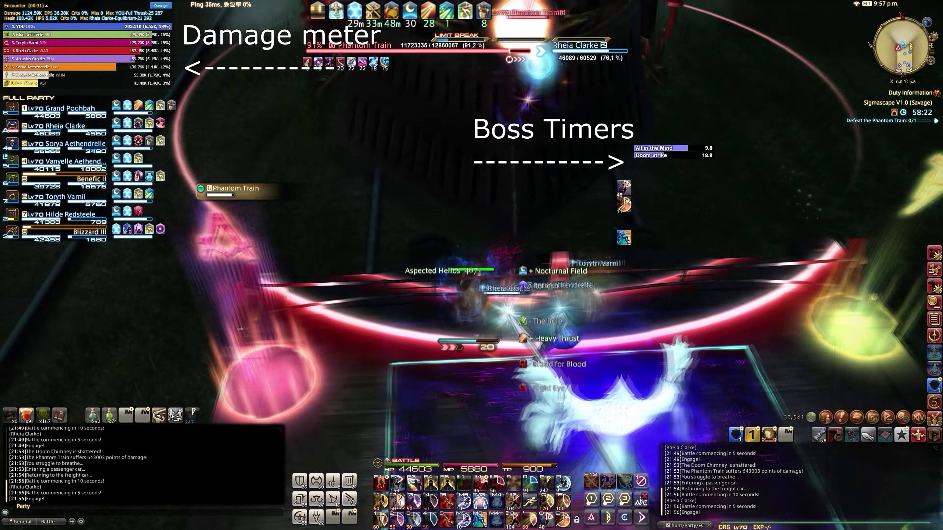
key("alt+2")
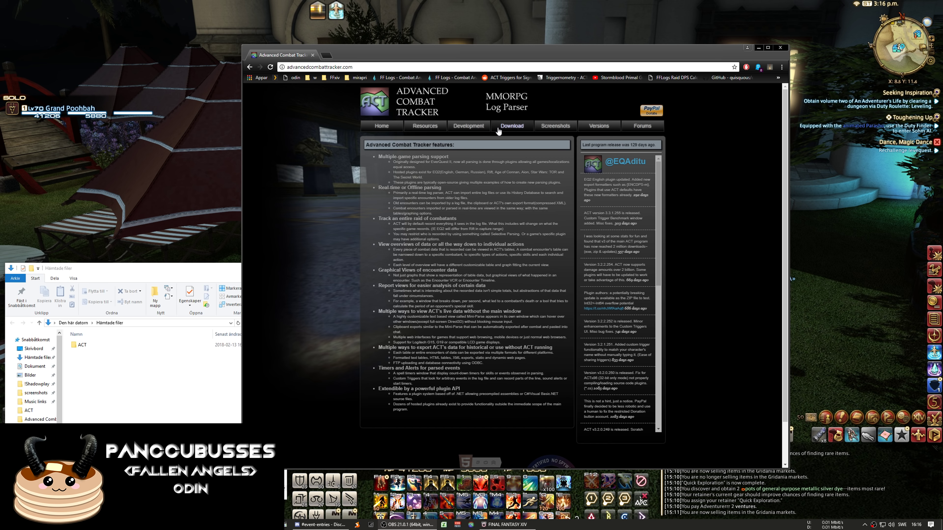
Download the "Advanced Combat Tracker - Setup" installer from the main program downloads on advancedcombattracker.com.
left_click(517, 131)
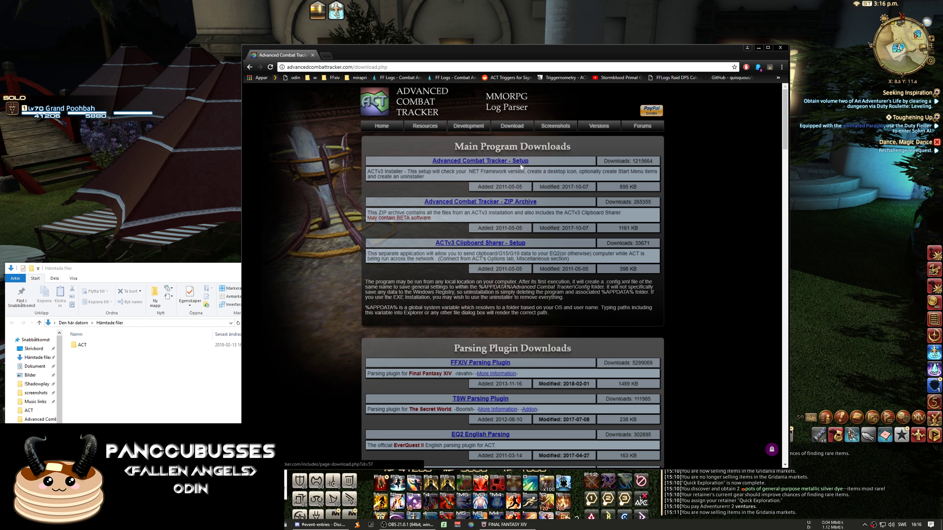
left_click(520, 163)
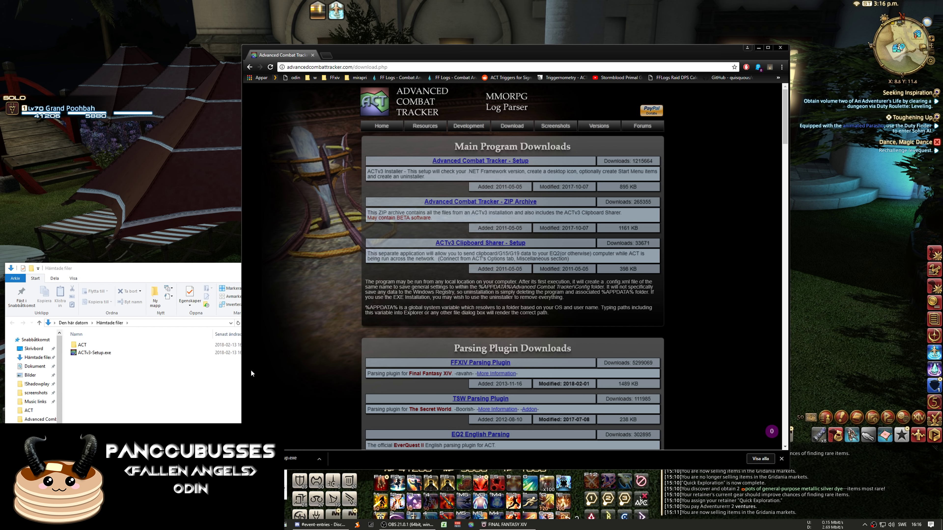
Run ACTv3-Setup.exe, install Advanced Combat Tracker with the default destination and start menu folder, and close the download page.
left_click(105, 376)
double_click(105, 356)
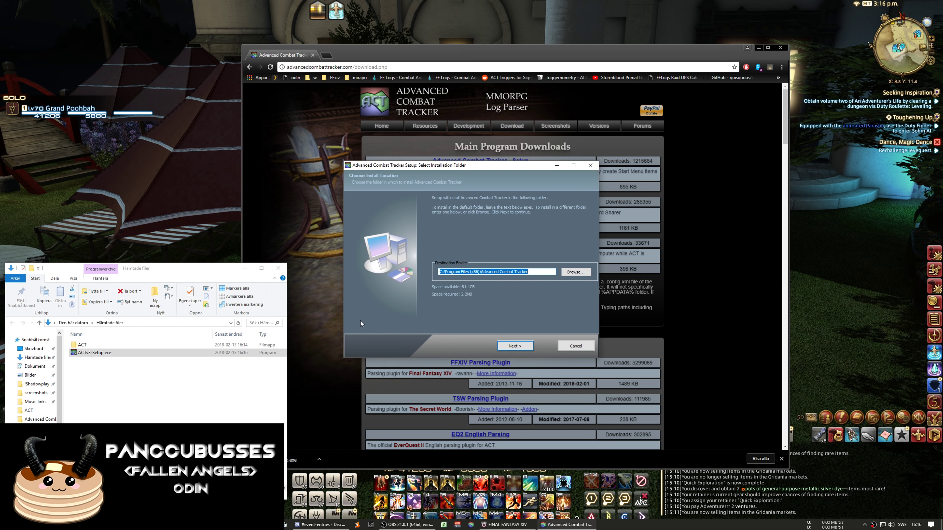
left_click(508, 346)
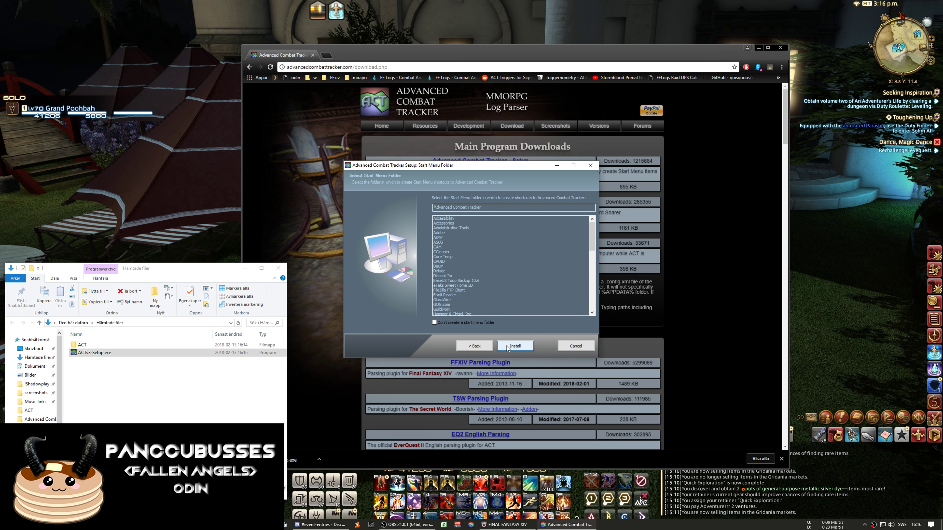
left_click(508, 346)
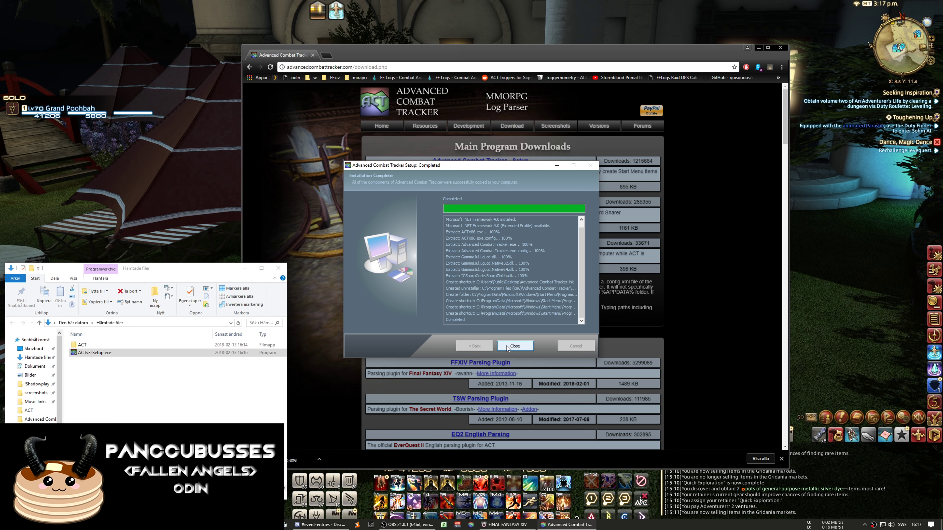
left_click(515, 346)
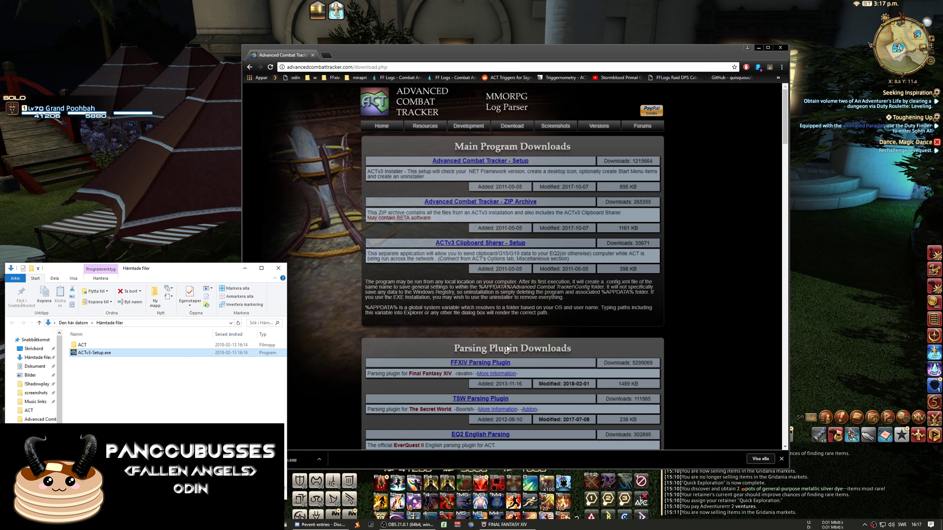
middle_click(301, 57)
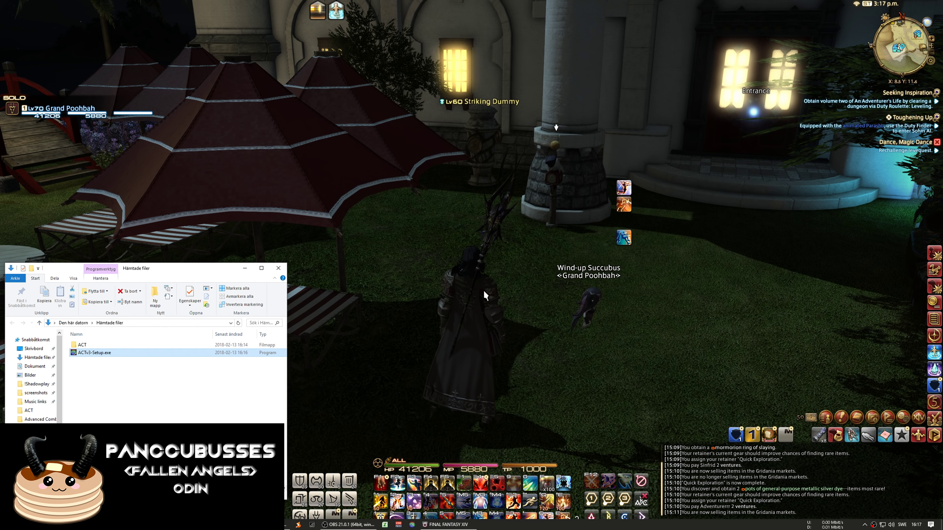
Launch Advanced Combat Tracker and apply the FFXIV Parsing Plugin in its startup wizard.
left_click(411, 526)
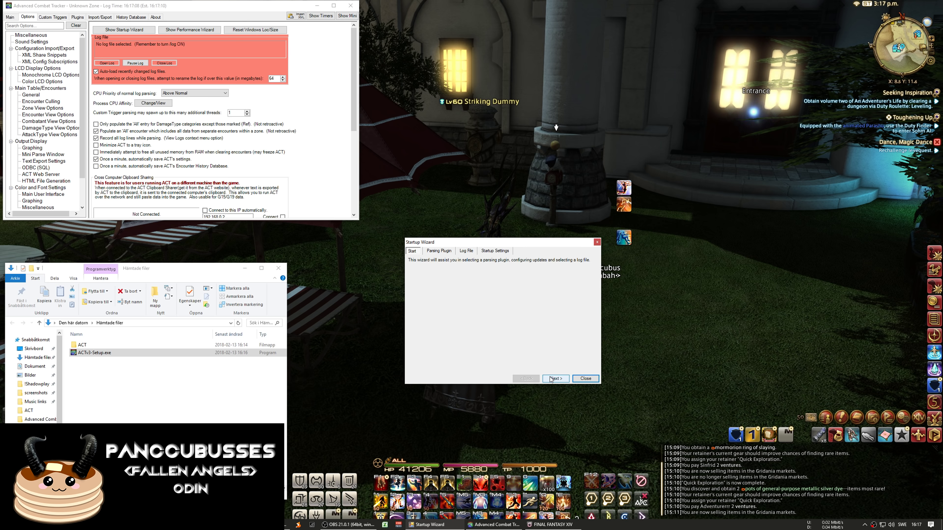
left_click(550, 378)
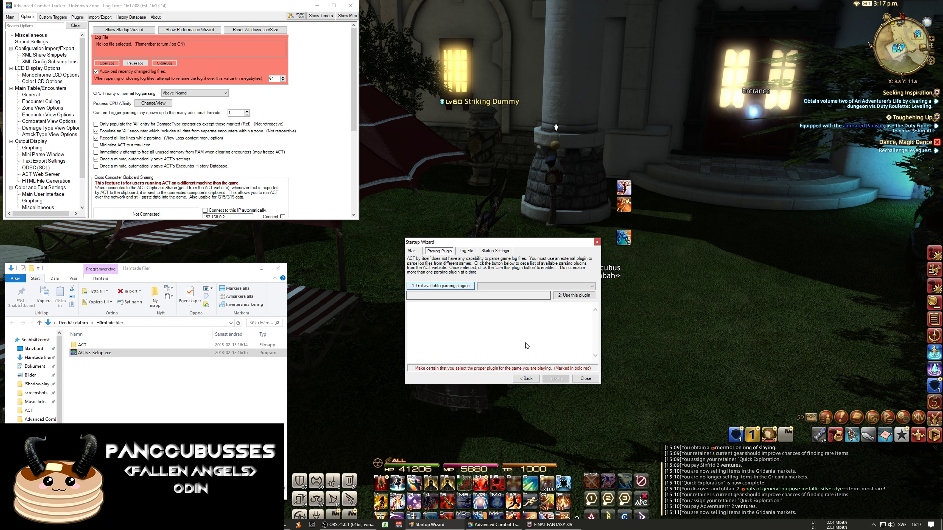
left_click(575, 287)
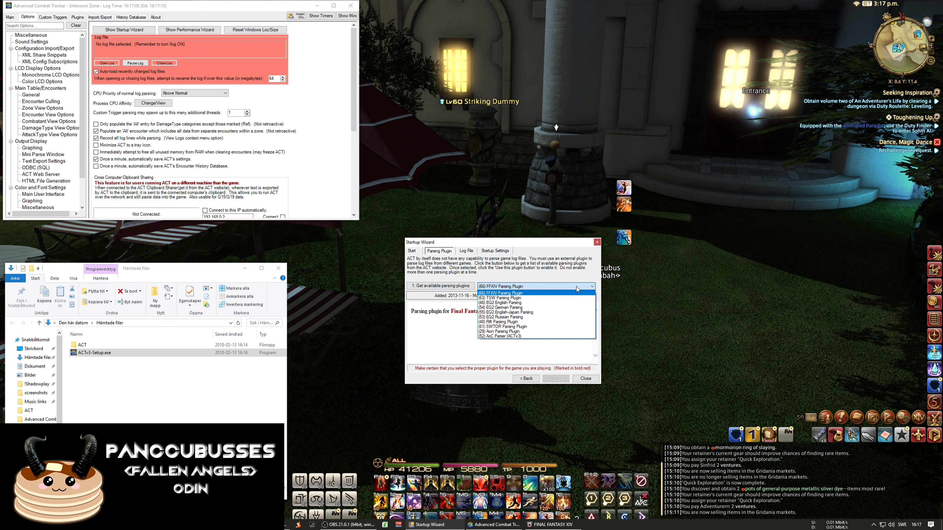
left_click(577, 293)
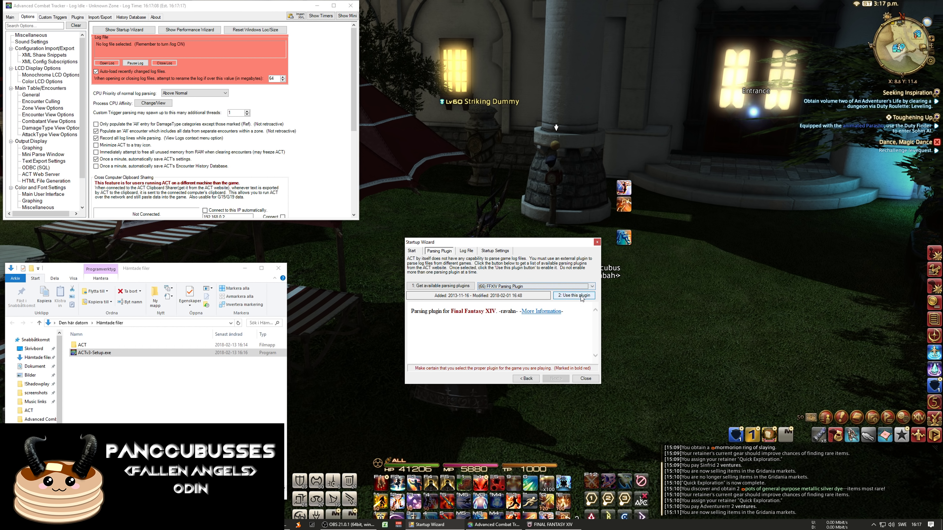
left_click(577, 295)
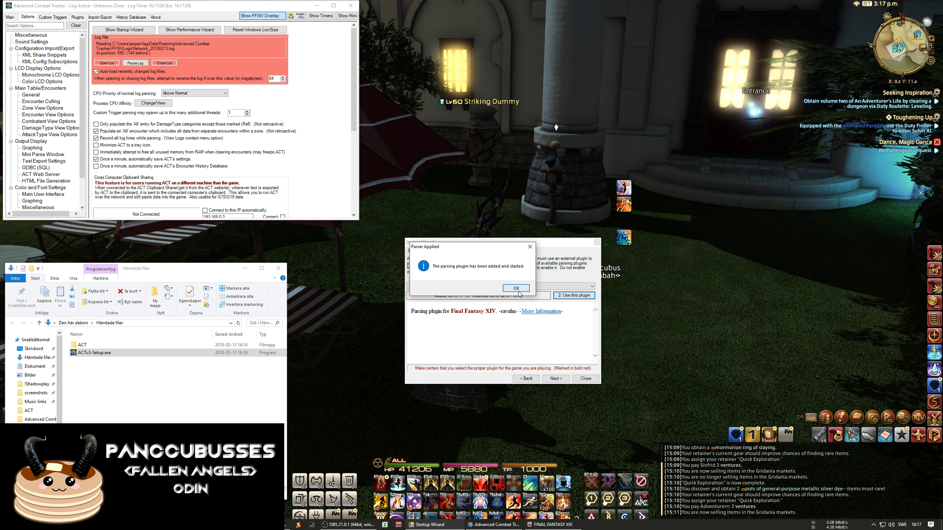
left_click(516, 288)
Decline EverQuest II use and select Network_20180213.log from the Roaming Advanced Combat Tracker FFXIVLogs folder as the game log.
left_click(551, 378)
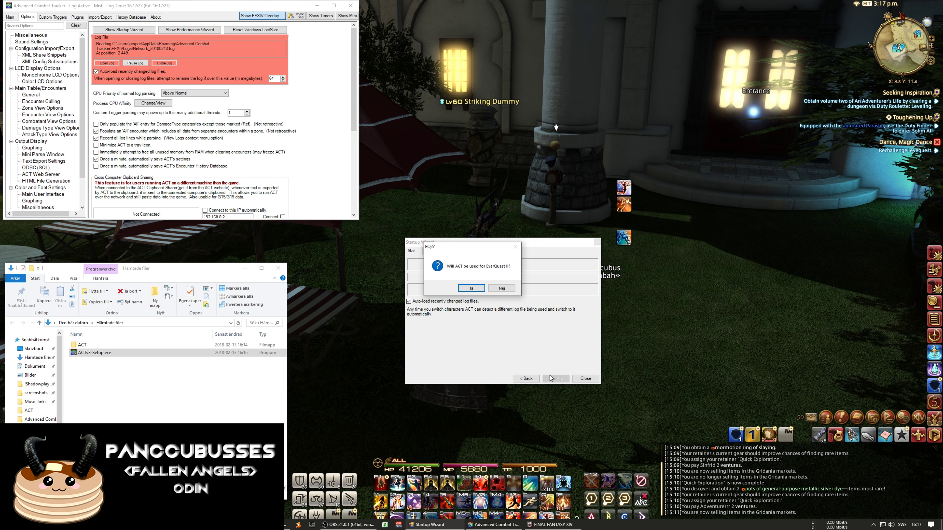
left_click(508, 289)
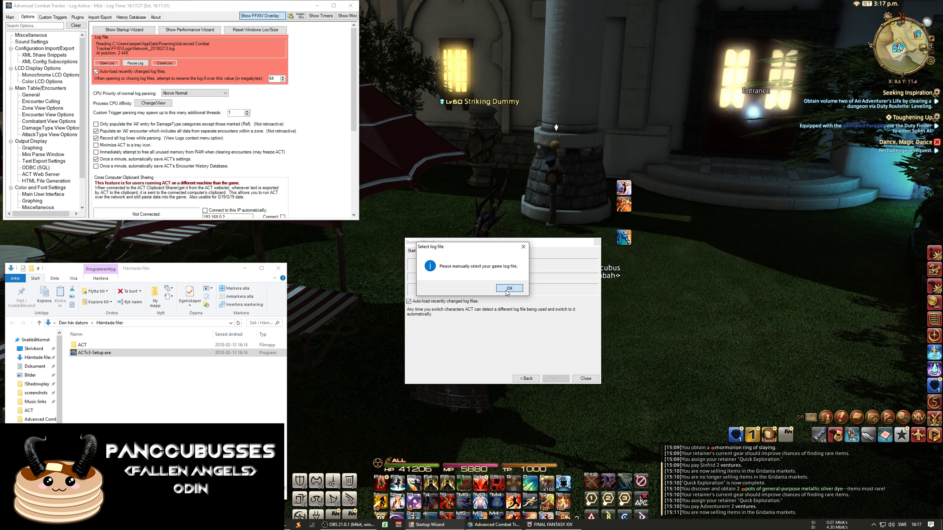
left_click(508, 290)
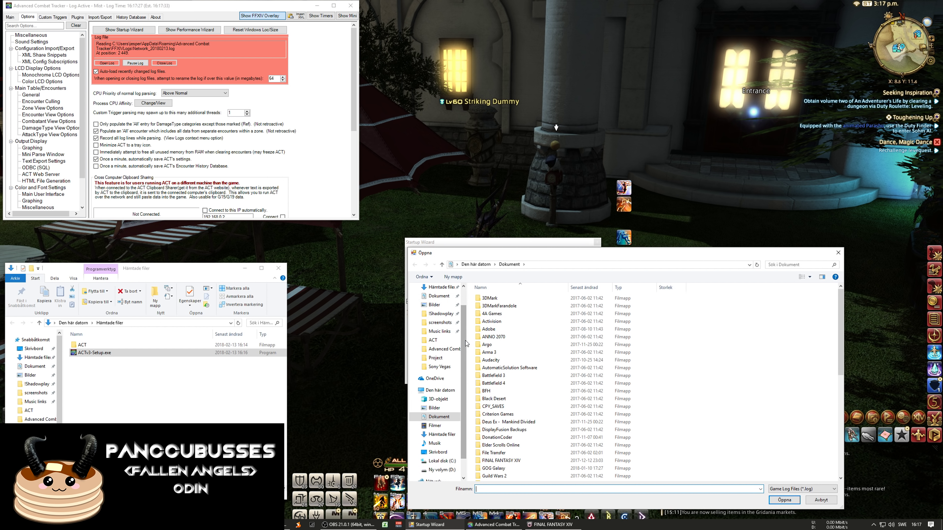
left_click_drag(465, 340, 462, 398)
left_click(442, 434)
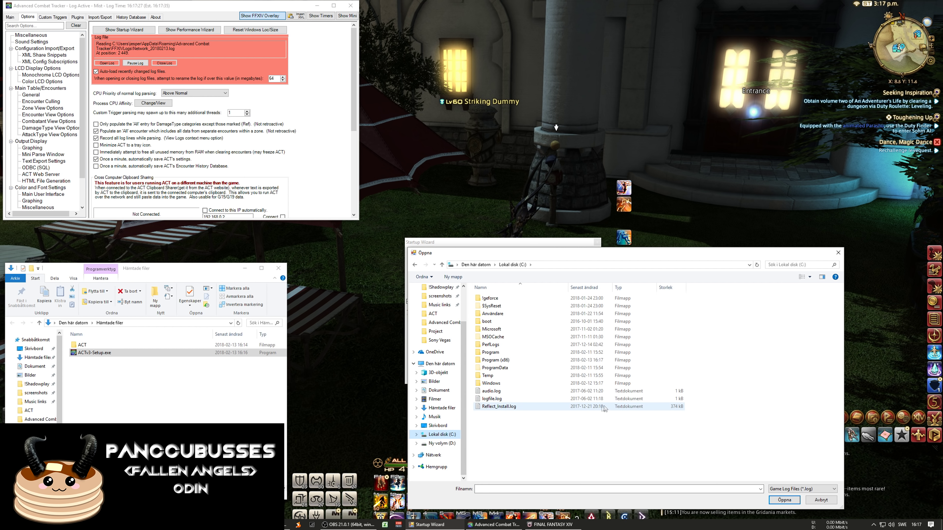
double_click(509, 315)
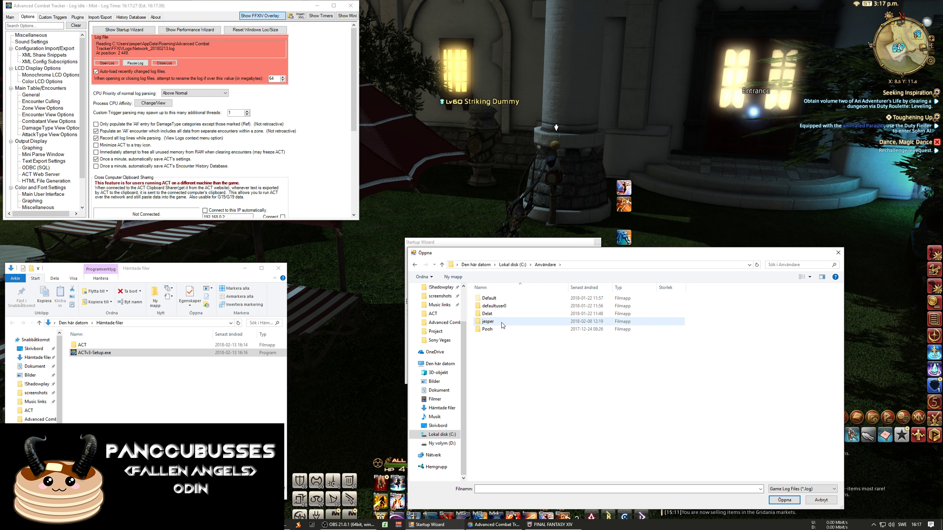
double_click(503, 322)
double_click(501, 340)
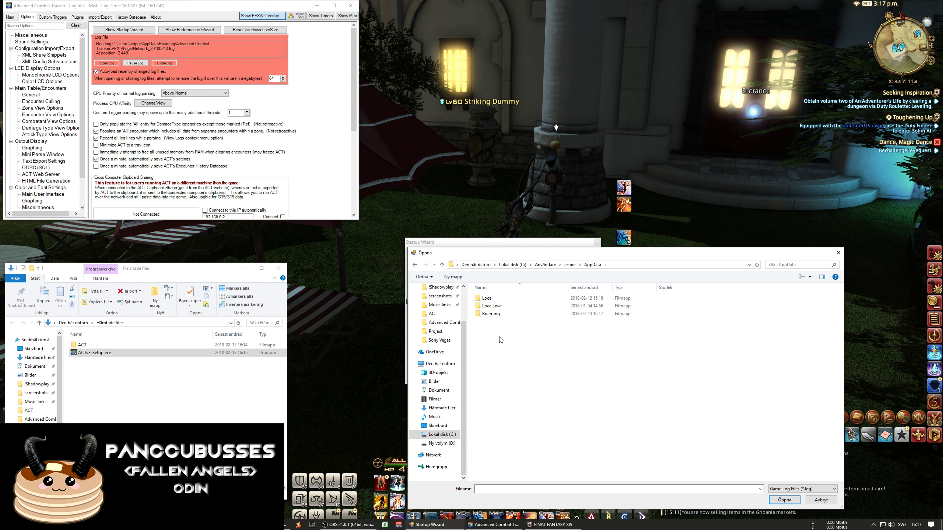
double_click(497, 315)
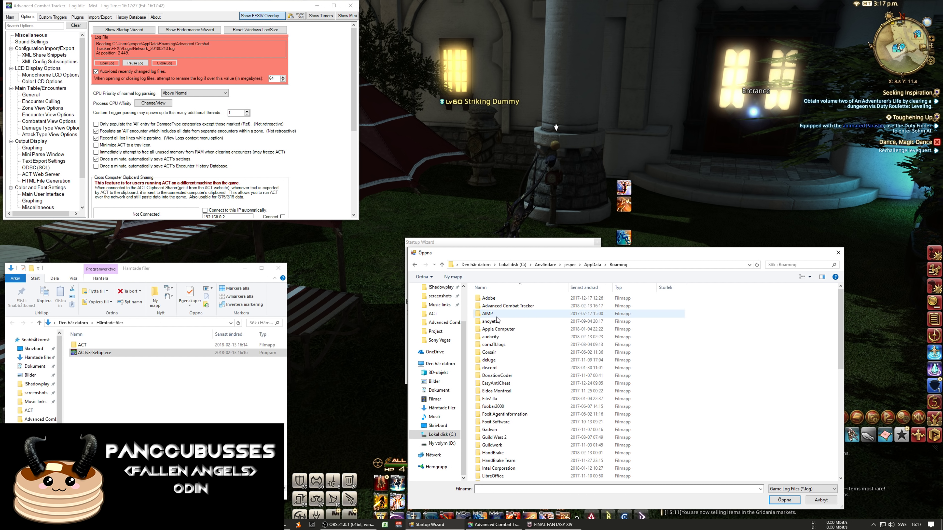
double_click(508, 307)
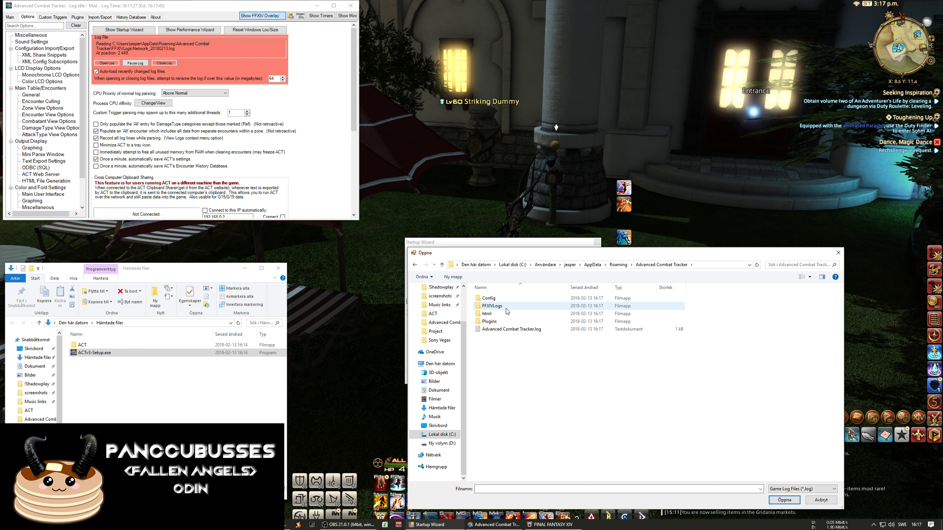
double_click(507, 308)
double_click(507, 299)
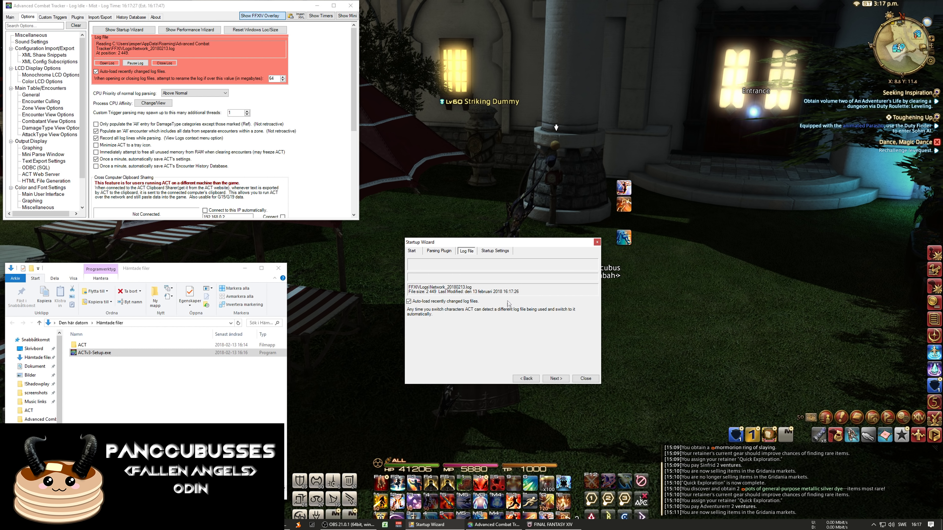
Finish the startup wizard with its default startup settings and restart Advanced Combat Tracker.
left_click(555, 379)
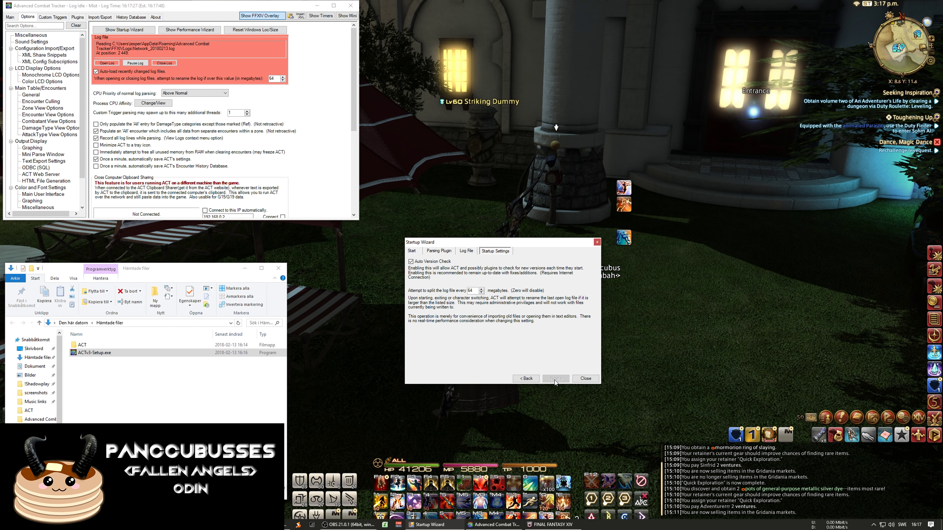
left_click(585, 379)
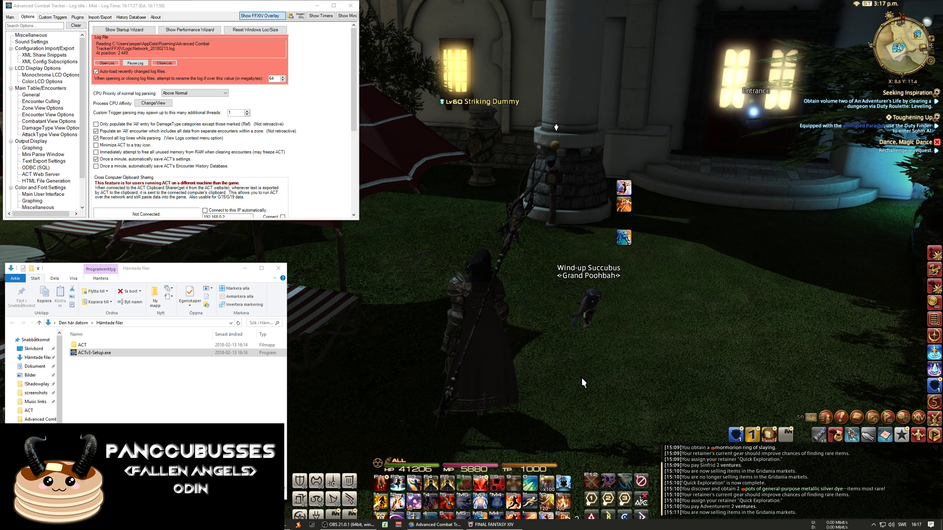
left_click(358, 7)
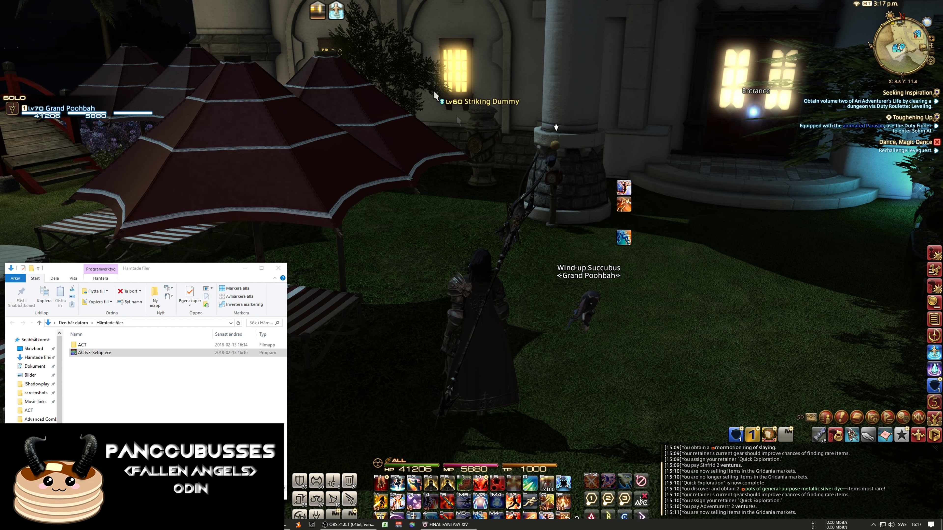
left_click(406, 525)
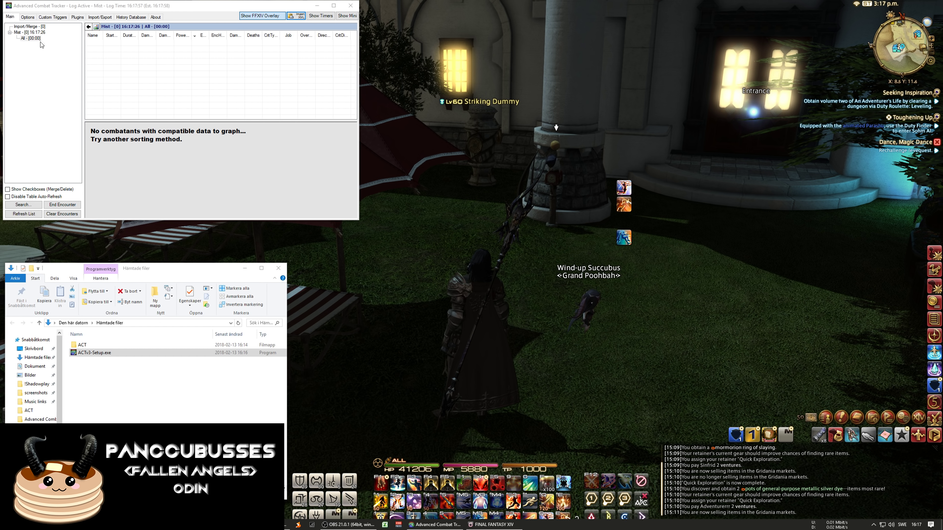
Look through the tracker's options, triggers and import sections, and examine the plugin info of FFXIV_ACT_Plugin.dll.
left_click_drag(54, 6, 304, 156)
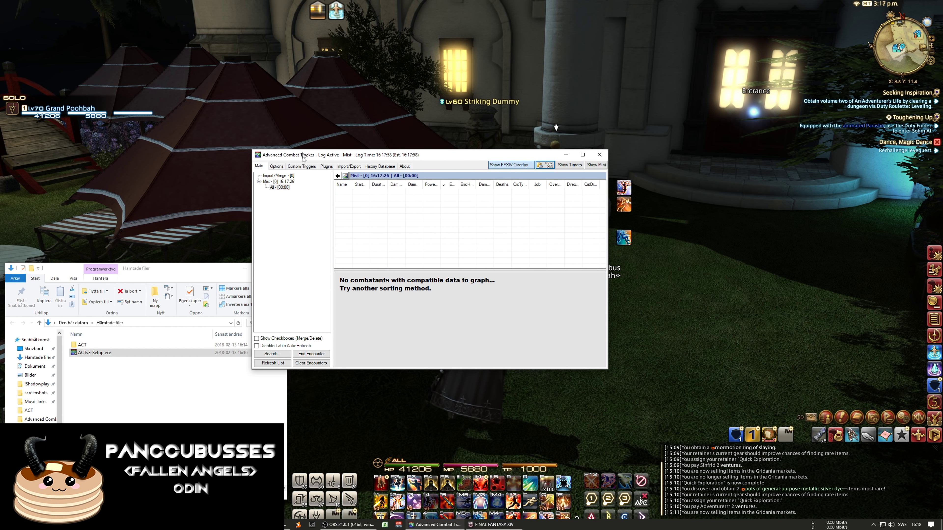
left_click(276, 166)
left_click(300, 167)
left_click(321, 167)
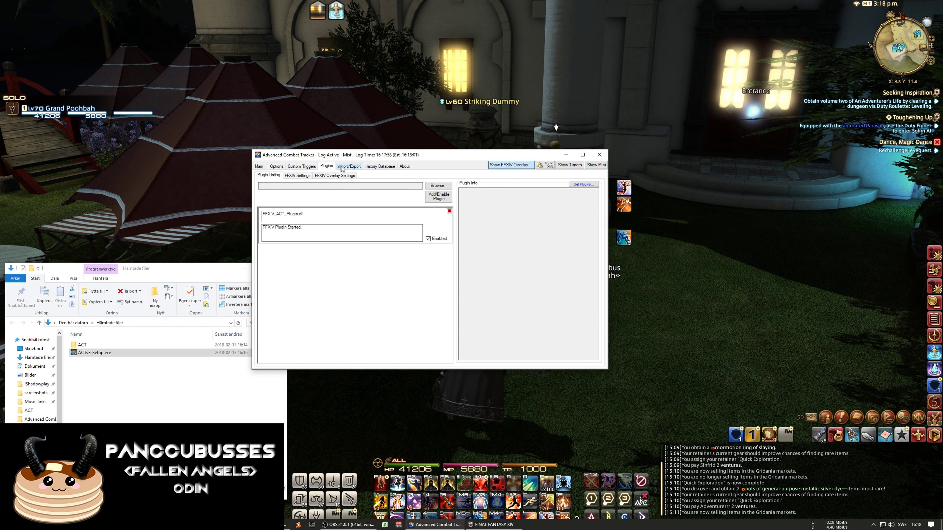
left_click(347, 167)
left_click(329, 167)
left_click(389, 238)
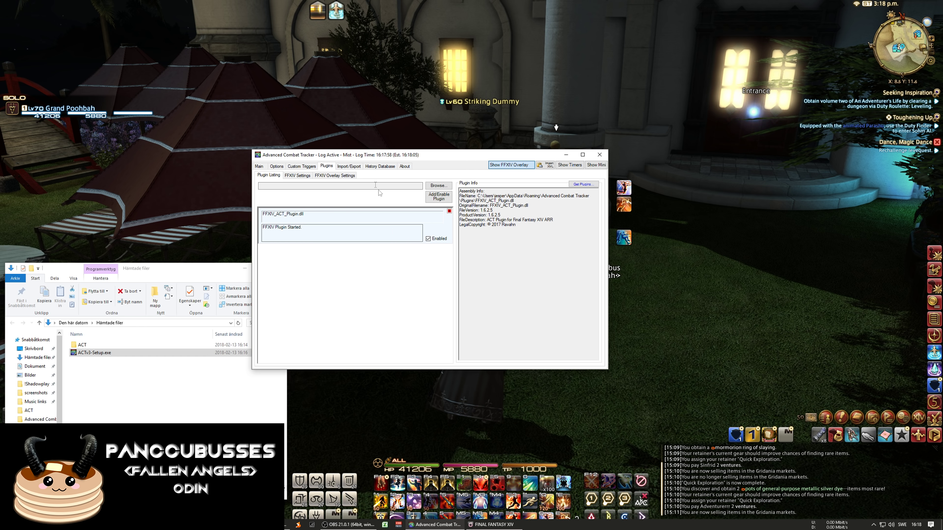
Return the tracker to its main encounter view, switch to Final Fantasy XIV and target the Striking Dummy.
left_click(259, 166)
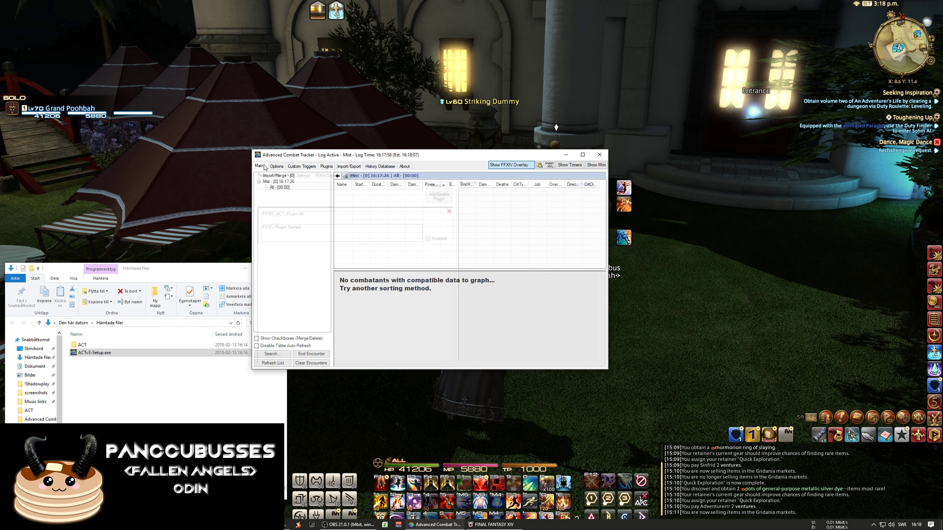
left_click_drag(398, 157, 436, 194)
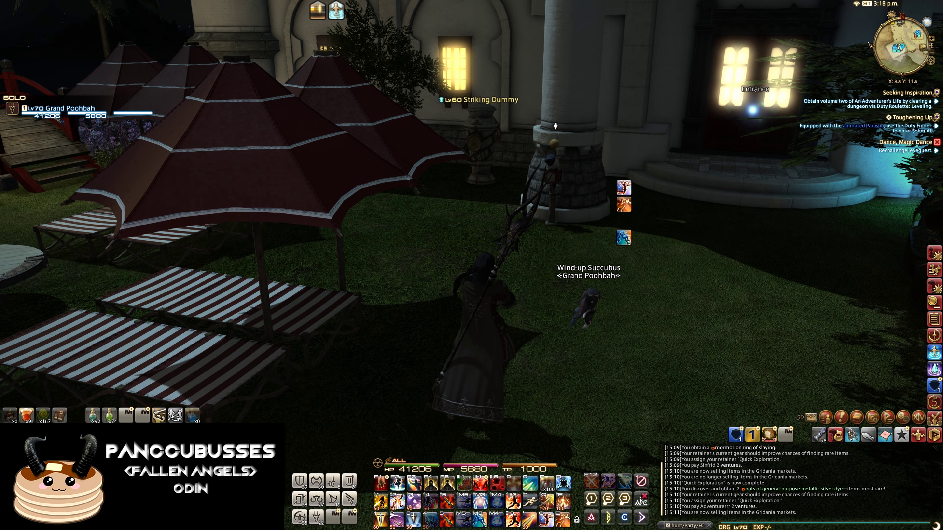
left_click(483, 156)
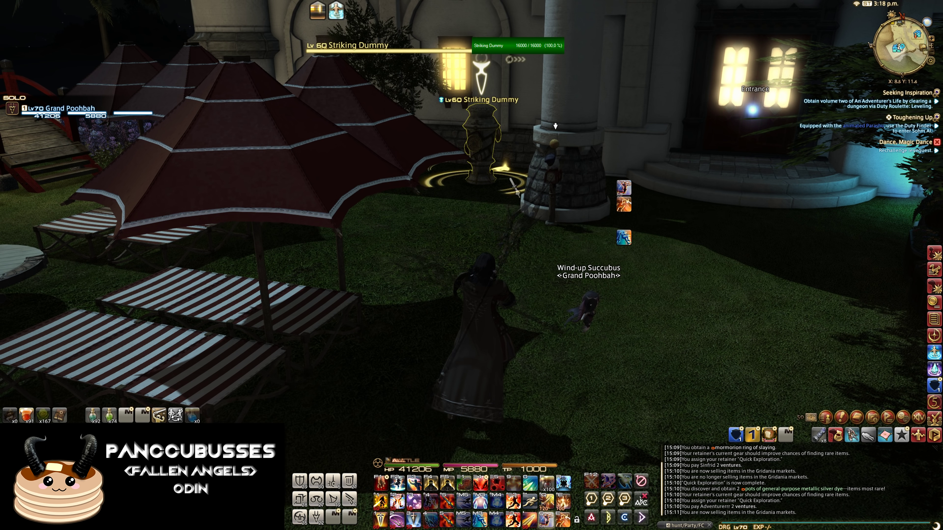
Approach the Striking Dummy and attack it with Spineshatter Dive, Jump and Mirage Dive.
key("w")
key("e")
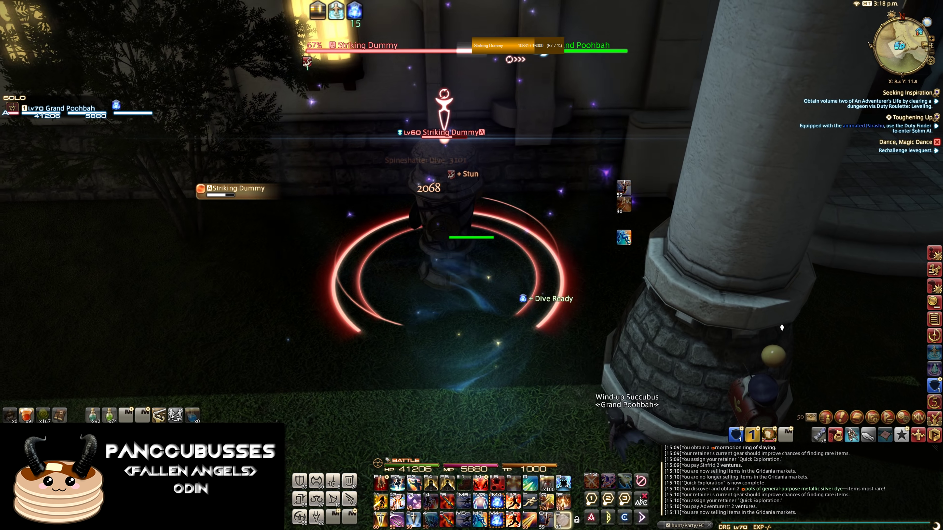
key("M4")
key("KP_3")
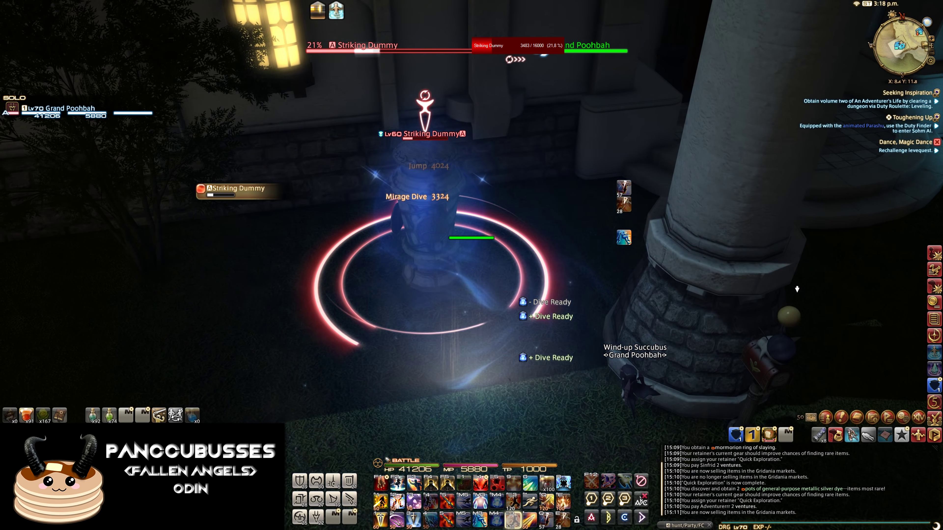
Switch to Advanced Combat Tracker to check the recorded encounter while fighting, and move its window lower so the Striking Dummy stays visible.
key("alt+Tab")
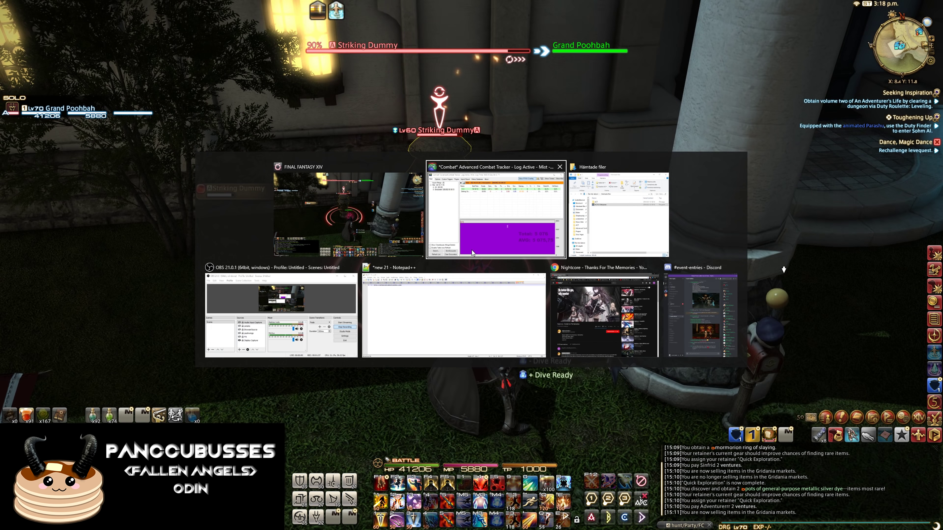
left_click(421, 231)
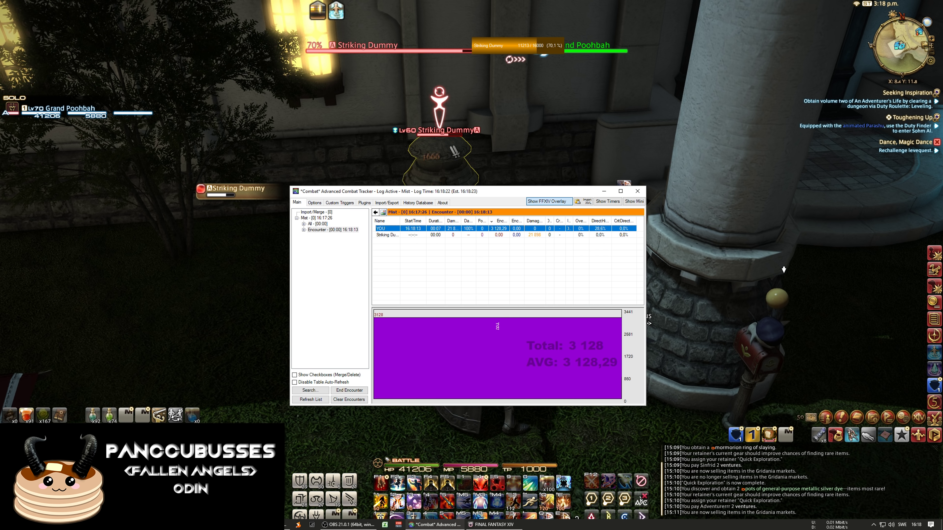
key("alt+Tab")
key("w")
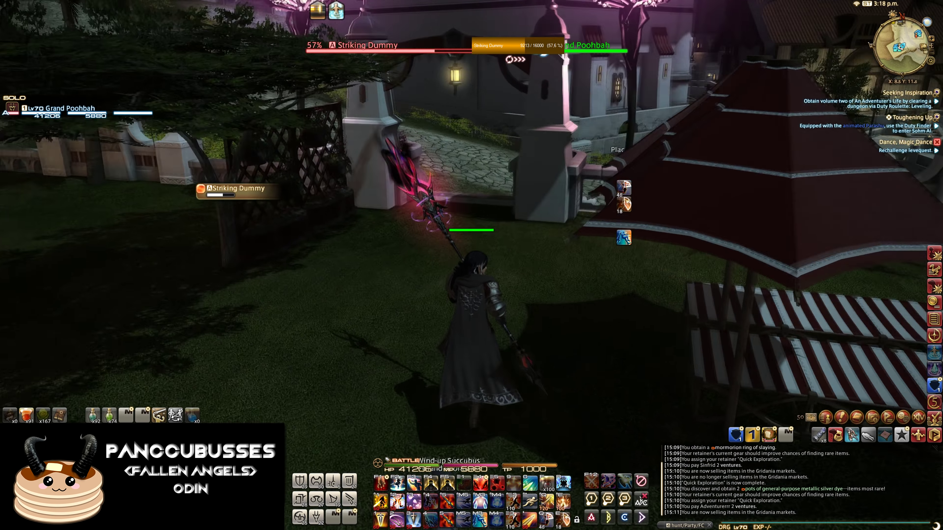
key("w")
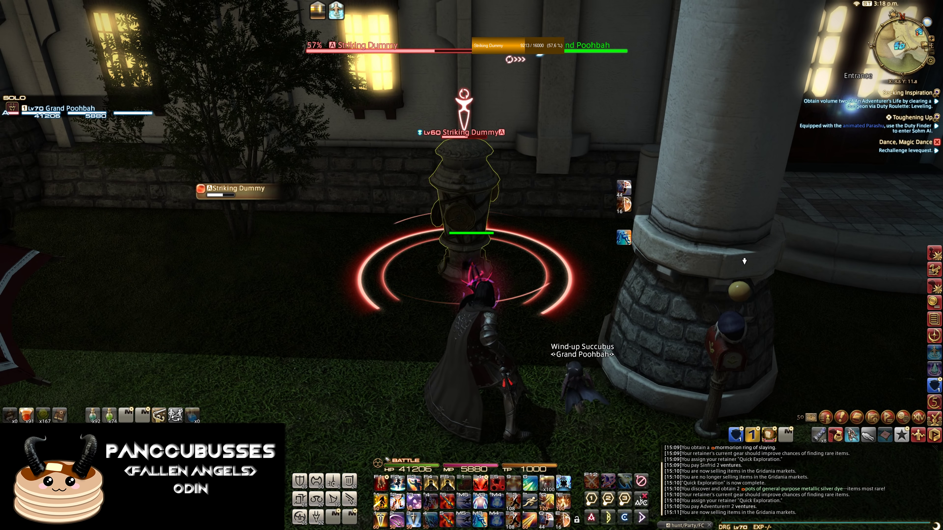
key("alt+Tab")
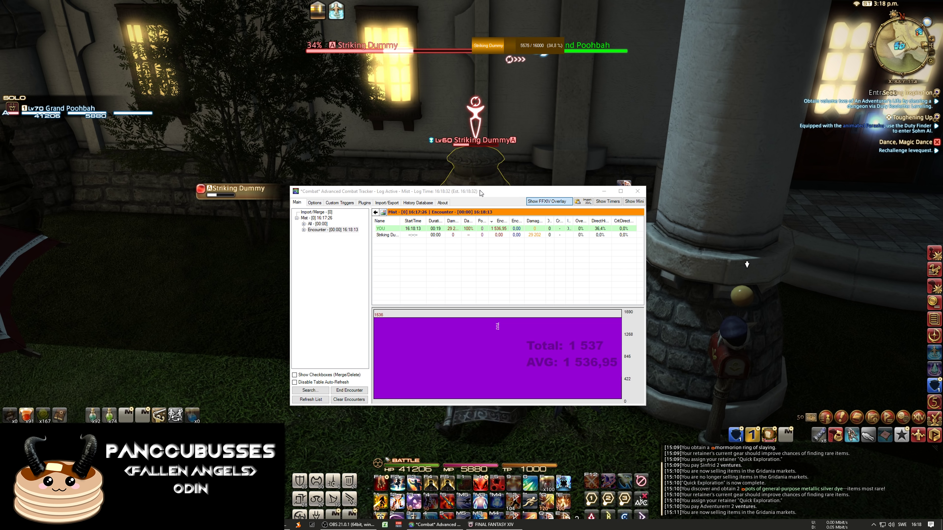
left_click_drag(512, 192, 516, 254)
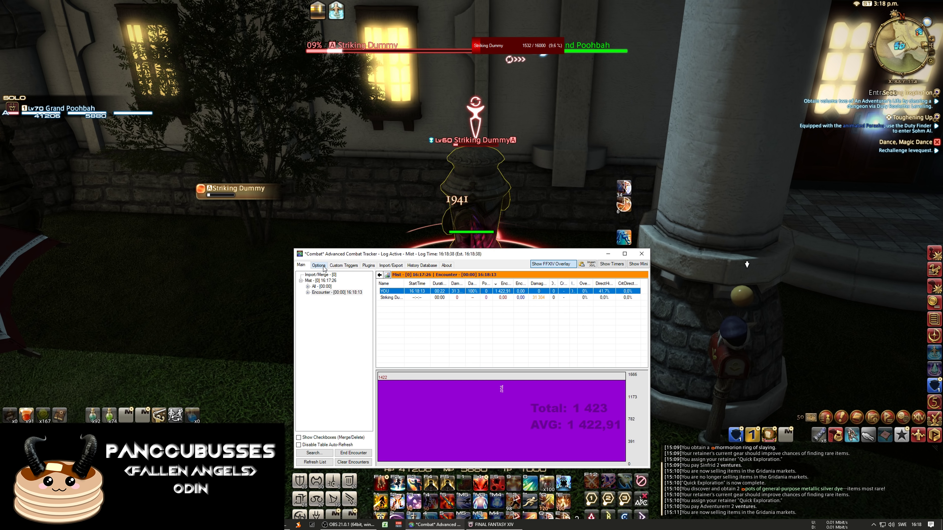
Look through the tracker's options, plugins, import/export and history database sections.
left_click(318, 265)
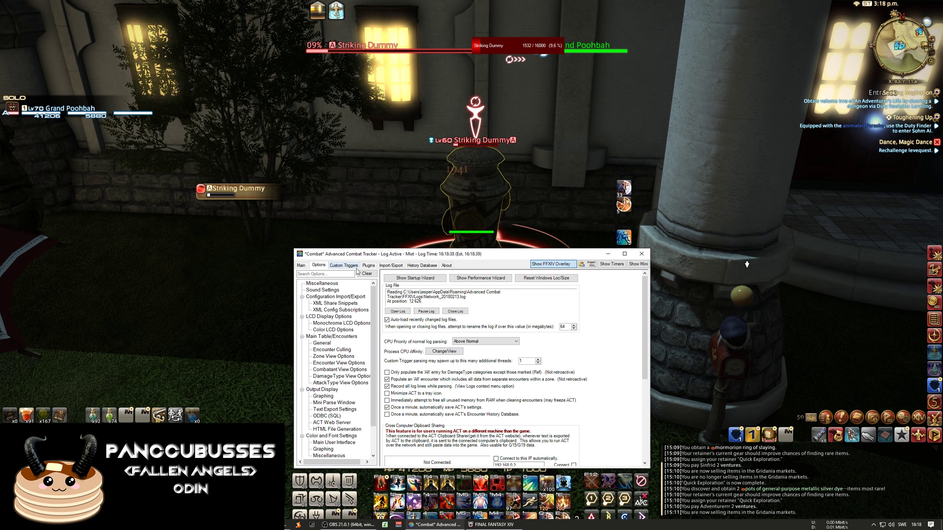
left_click(369, 265)
left_click(390, 265)
left_click(415, 266)
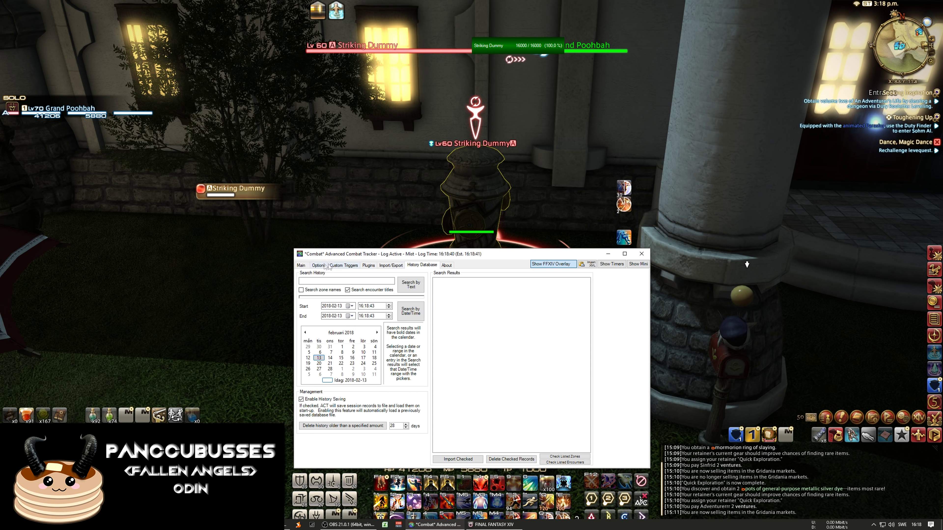
left_click(318, 265)
In the FFXIV plugin's overlay settings for Target, set the colors of all three HP ranges to black and apply them.
left_click(368, 266)
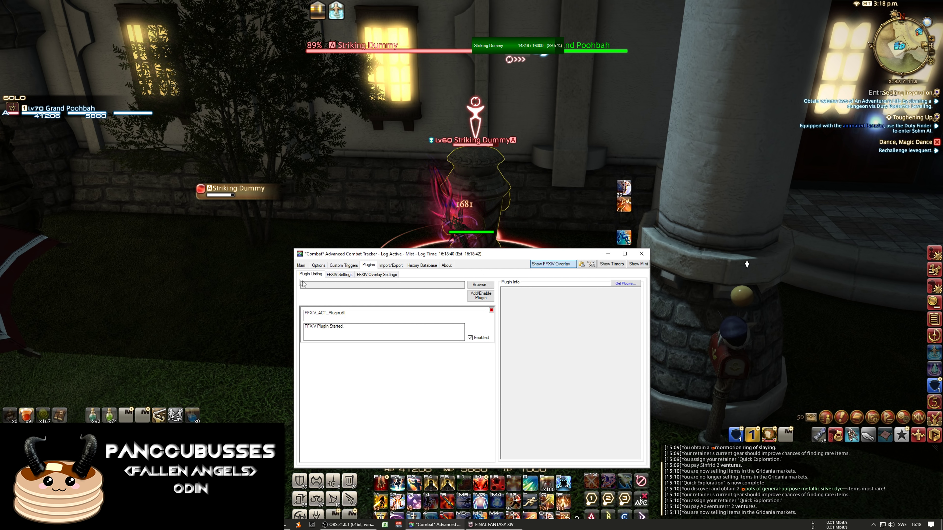
left_click(340, 275)
left_click(366, 275)
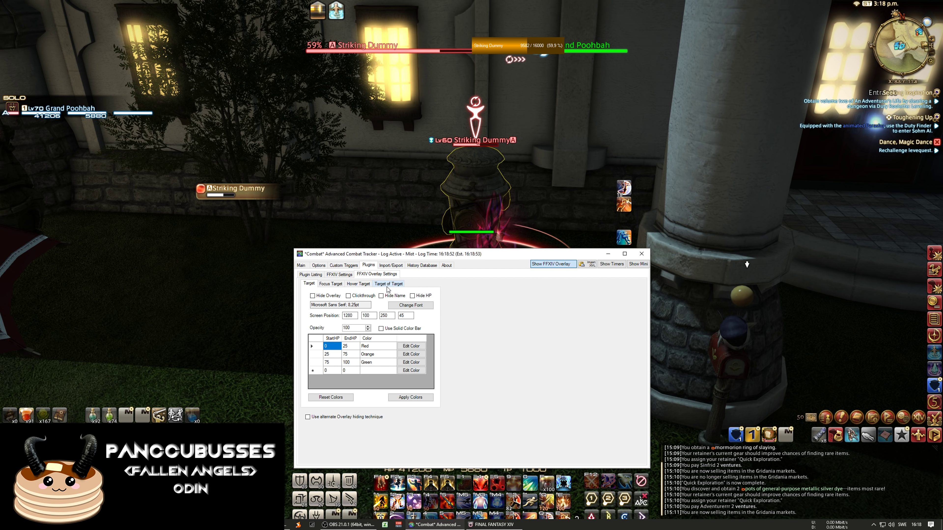
left_click(411, 346)
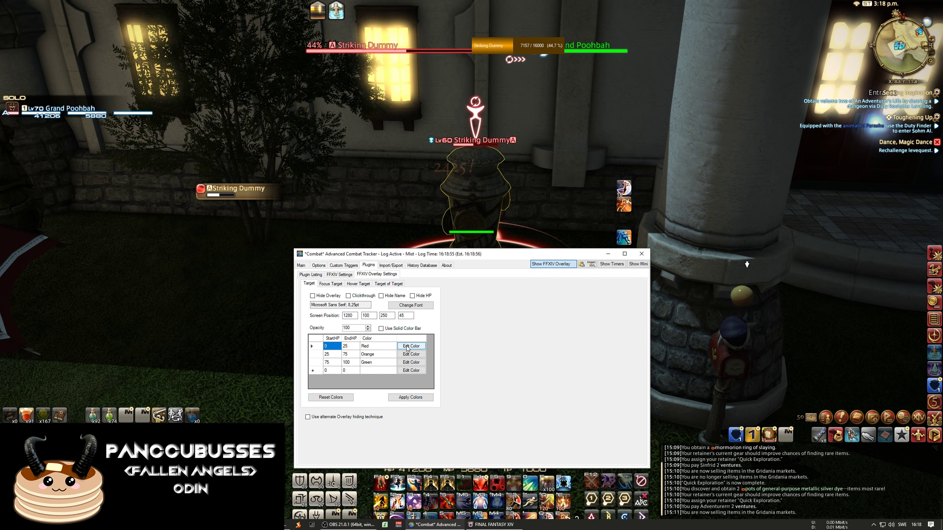
left_click(437, 195)
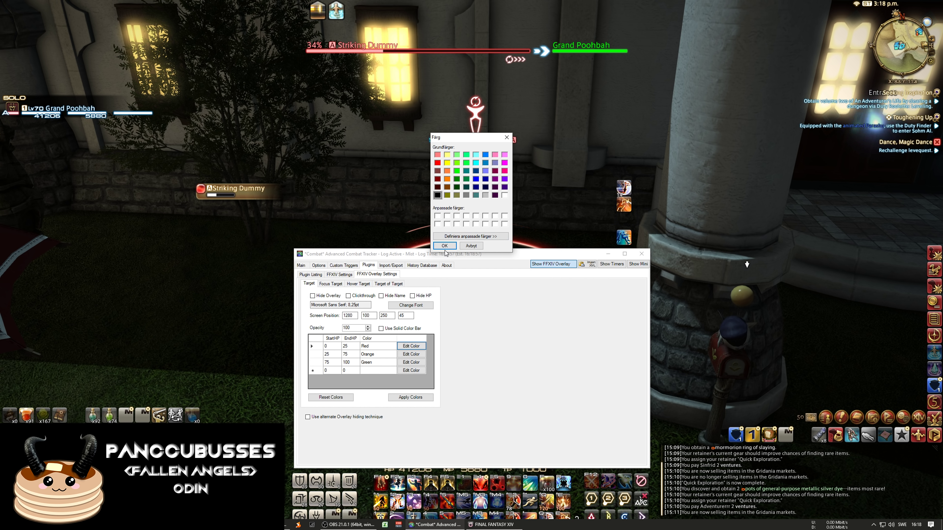
left_click(444, 245)
left_click(411, 354)
left_click(438, 195)
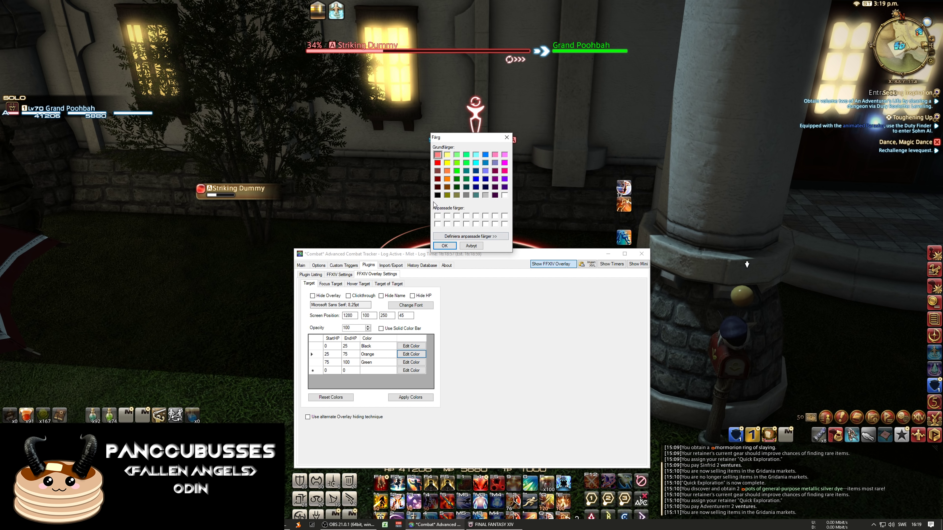
left_click(444, 244)
left_click(412, 362)
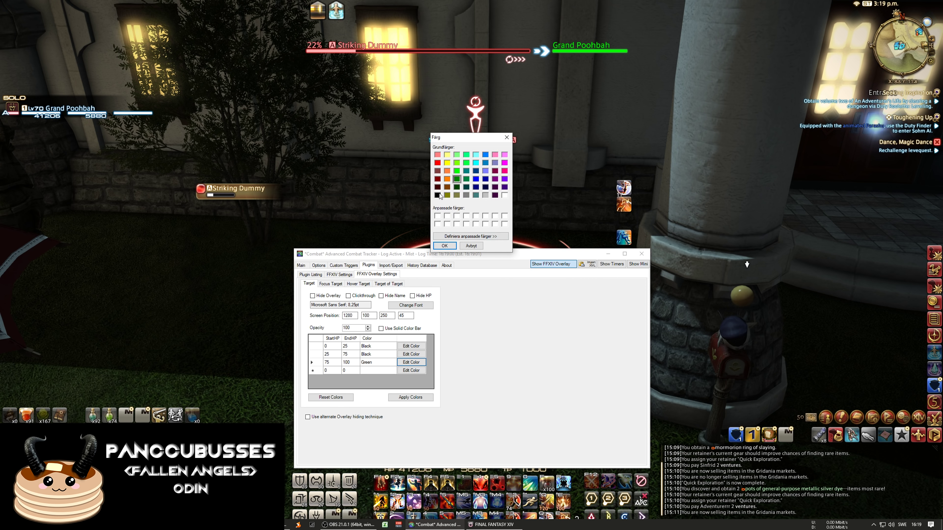
left_click(437, 195)
left_click(440, 246)
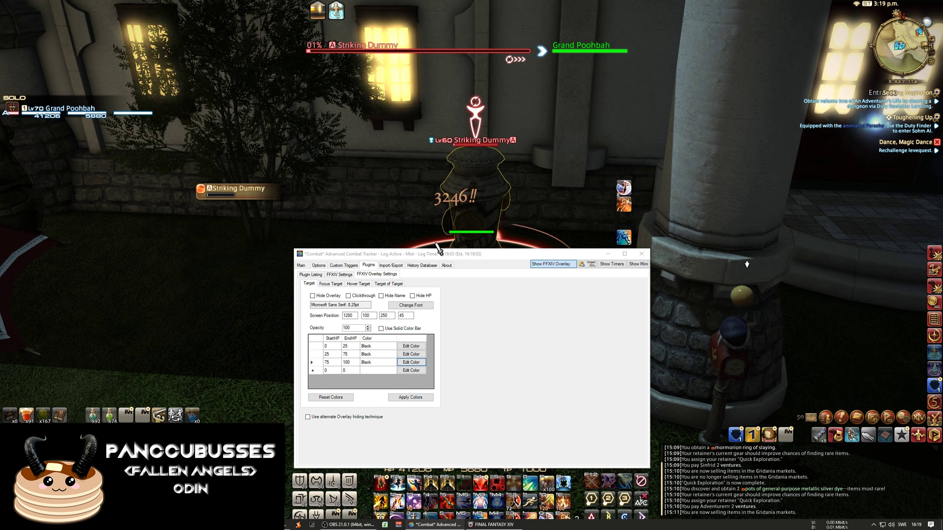
left_click(410, 397)
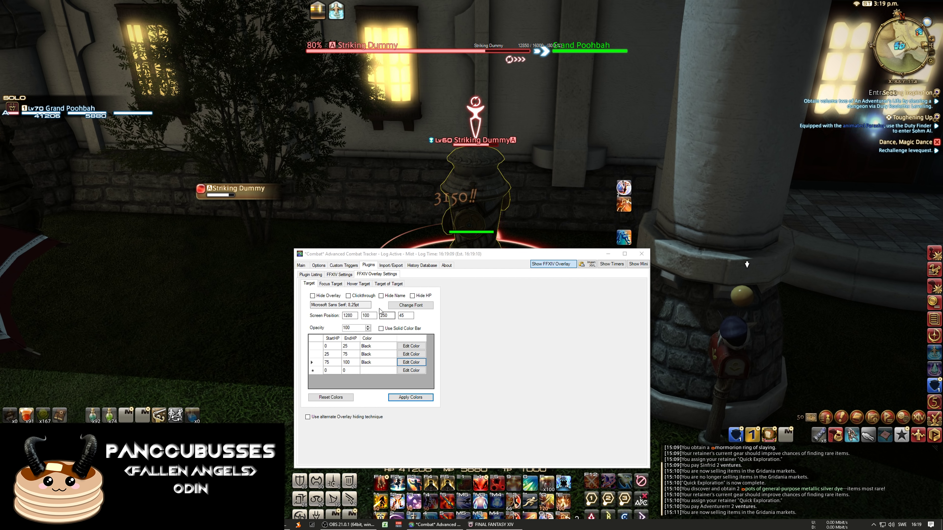
Hide the name in the Target overlay and set its font to Arial, bold, 12 pt.
left_click(388, 297)
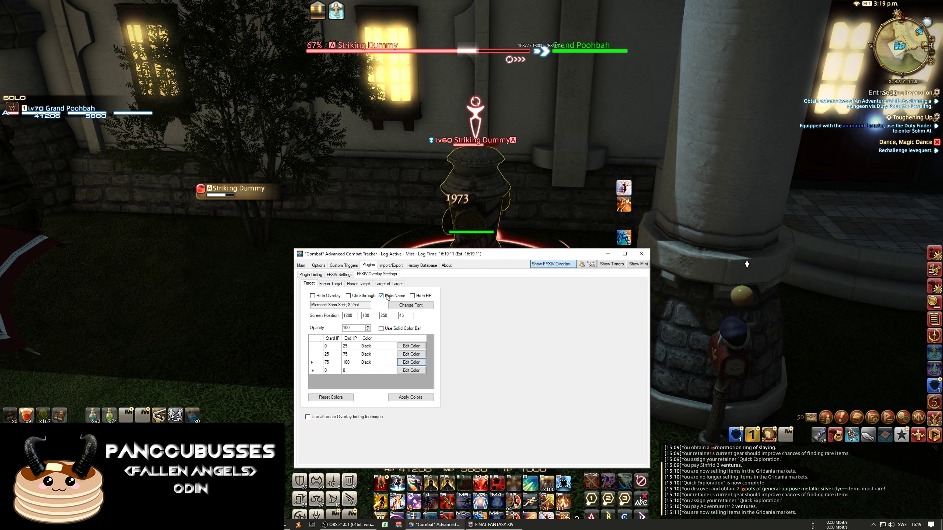
left_click(419, 302)
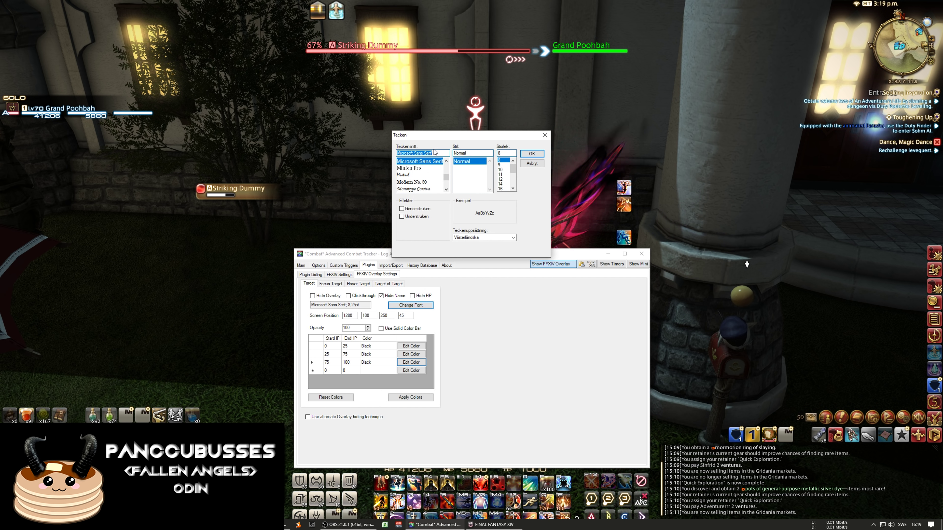
type("ar")
left_click(424, 163)
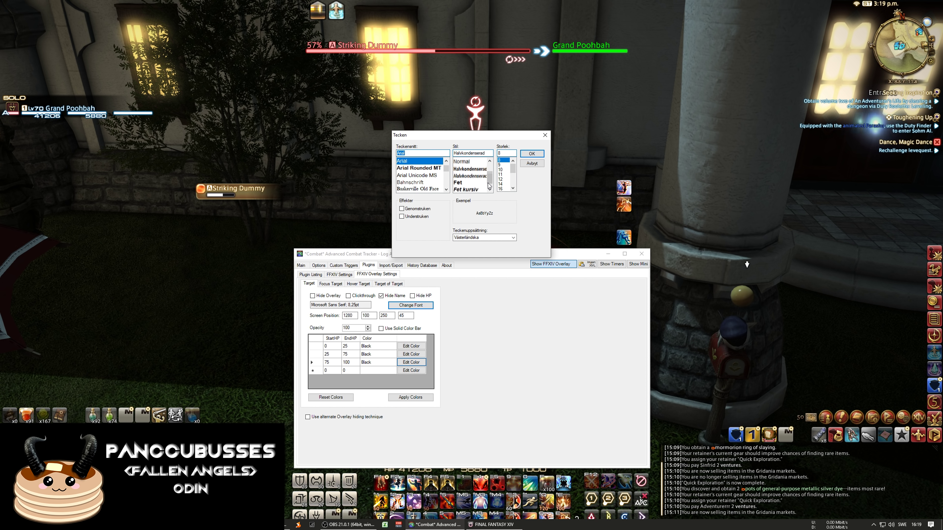
left_click(461, 175)
left_click(501, 179)
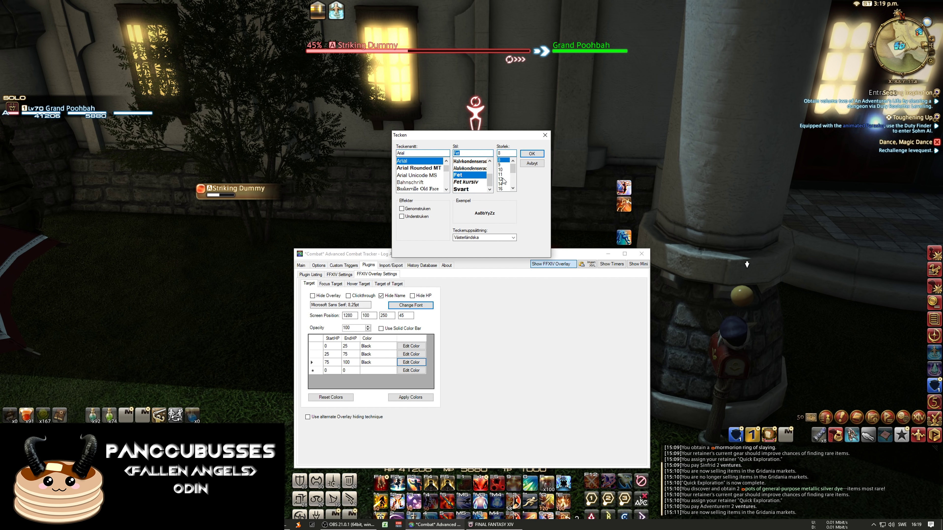
left_click(531, 153)
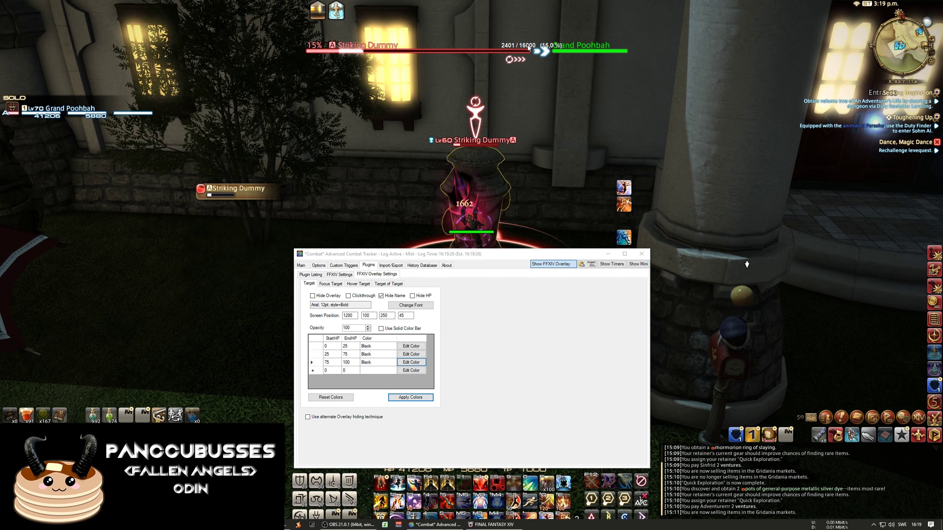
Move the Target overlay beside the dummy's name above its HP bar, at about 1021, 102, and enable Clickthrough.
left_click_drag(534, 51, 433, 48)
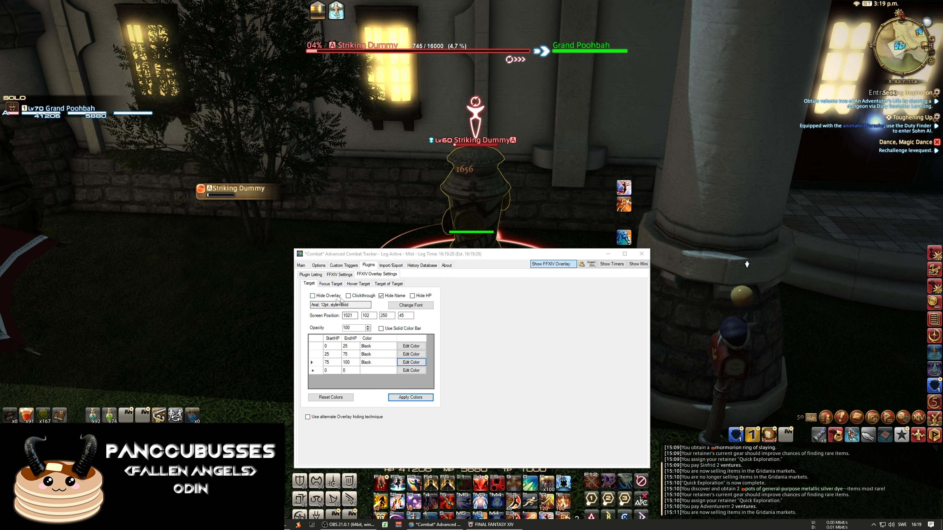
left_click(349, 296)
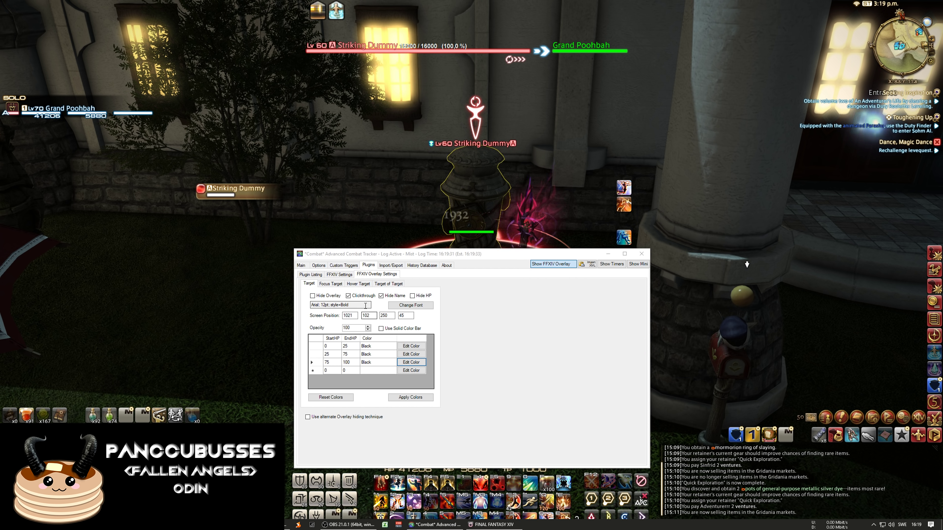
Set the Target of Target overlay's font to Arial, bold, 12 pt, and turn off Hide Overlay for it.
left_click(388, 284)
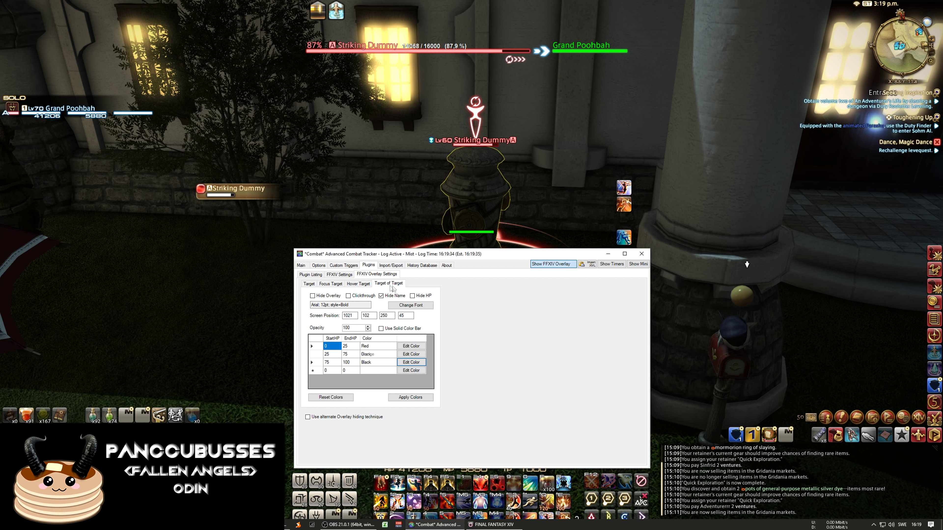
left_click(417, 306)
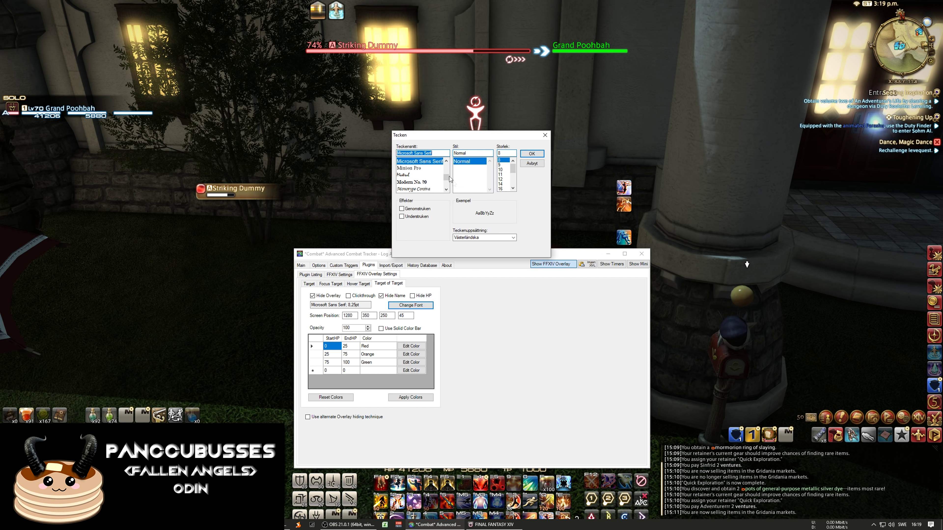
type("ar")
left_click(412, 162)
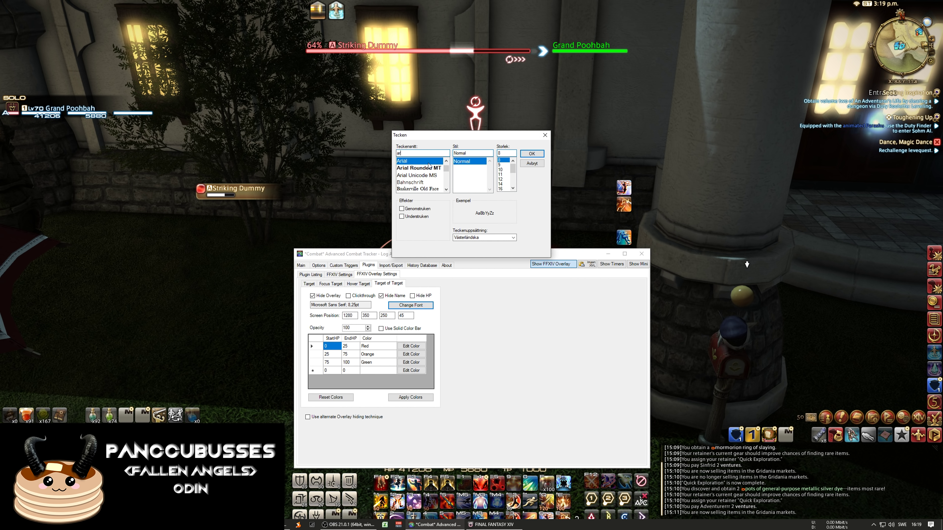
scroll(470, 189, "down", 1)
left_click(470, 184)
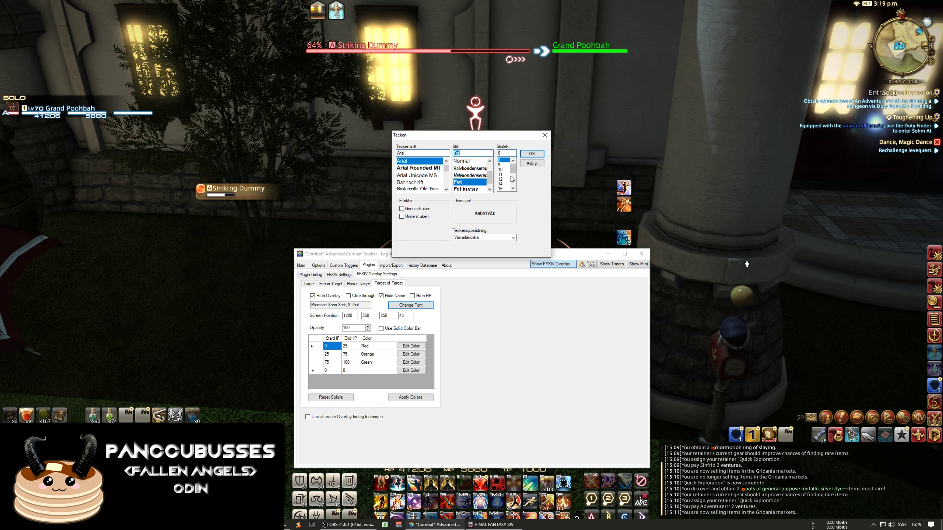
left_click(501, 179)
left_click(531, 154)
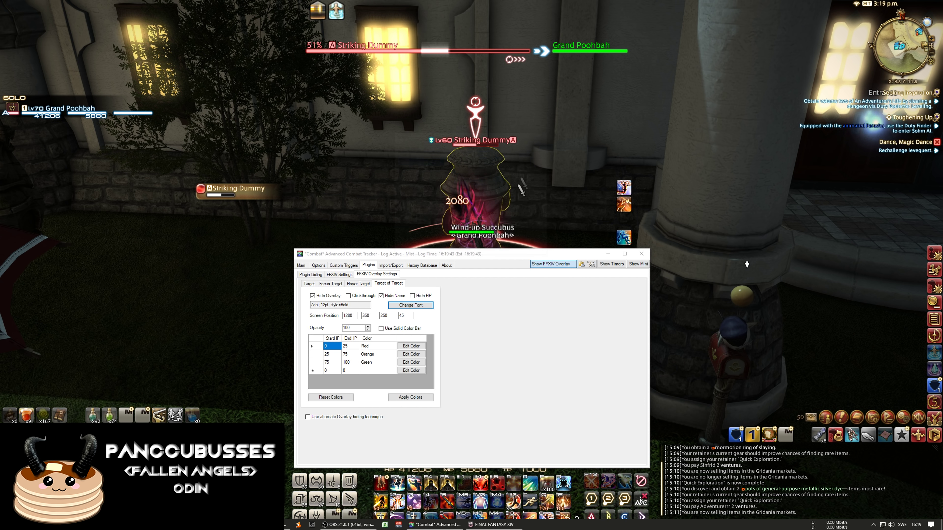
left_click(328, 297)
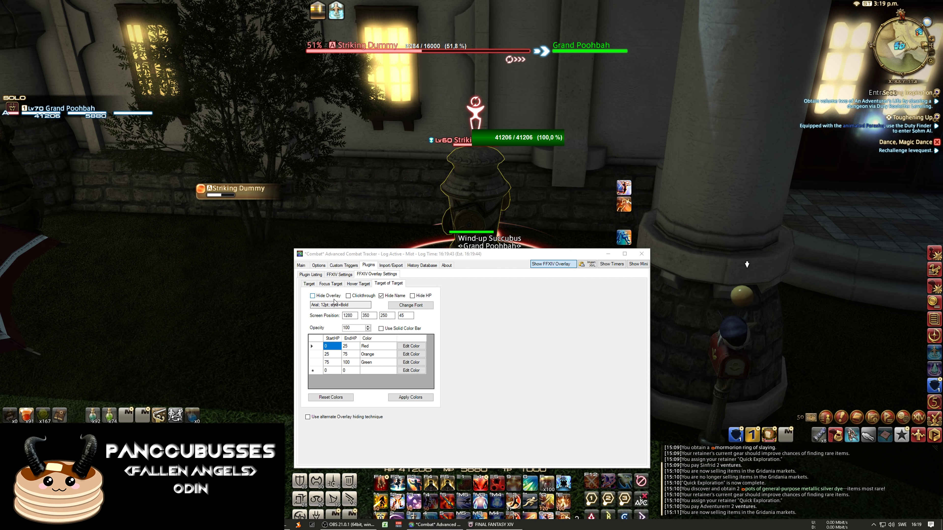
Set the colors of all three HP ranges of the Target of Target overlay to black.
left_click(411, 345)
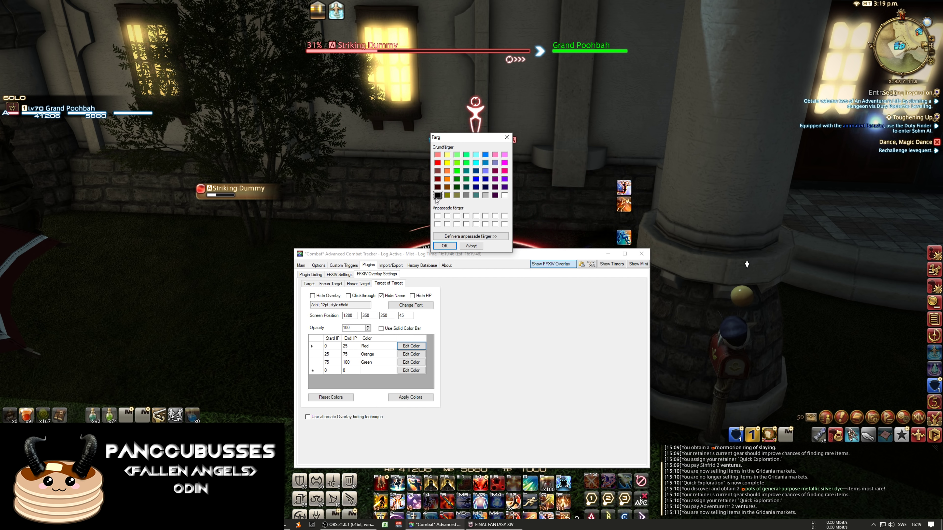
left_click(445, 246)
left_click(411, 354)
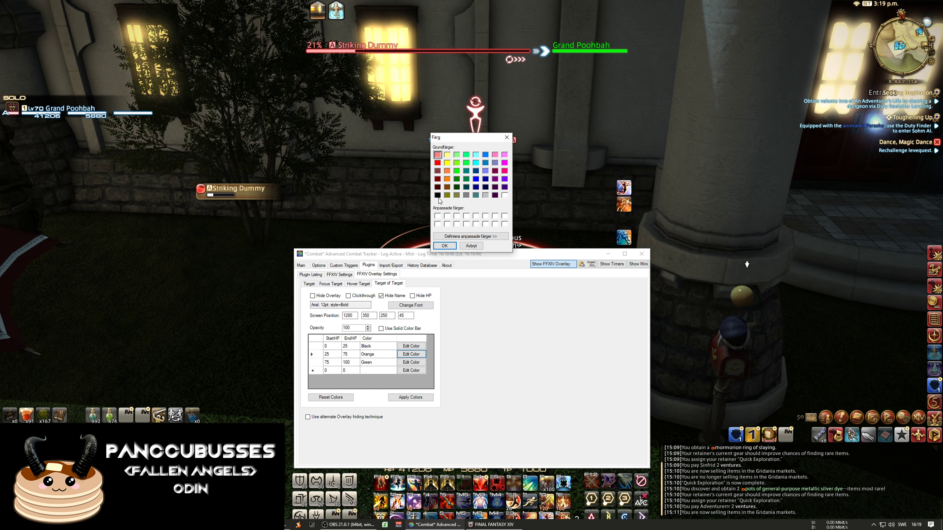
key("Return")
key("Down")
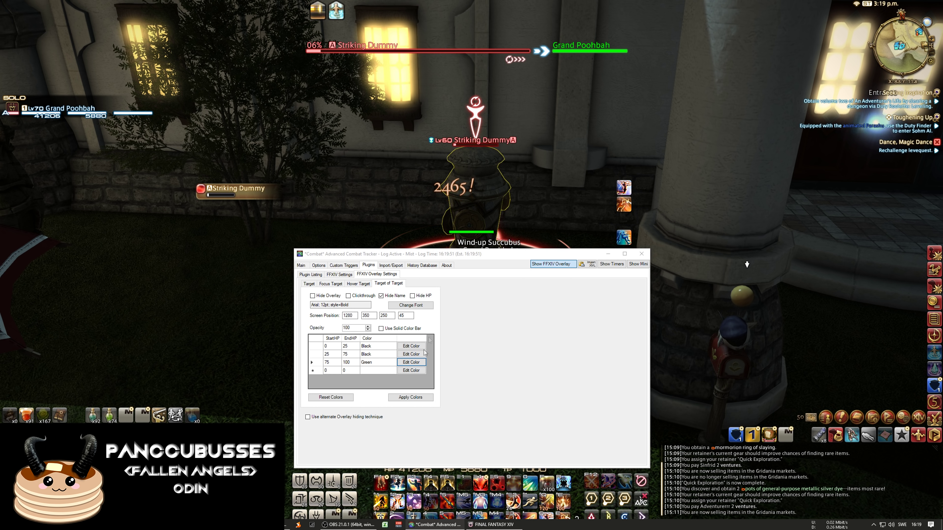
key("space")
left_click(437, 195)
key("Return")
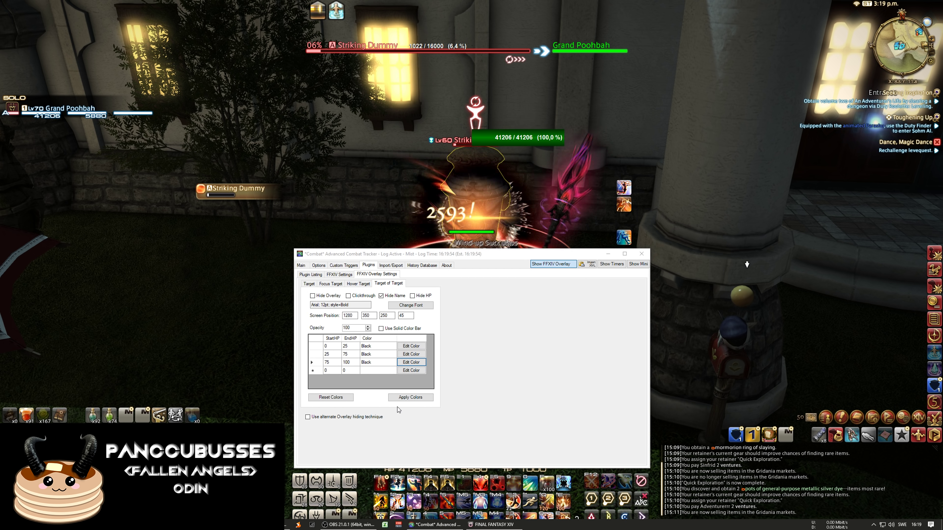
Apply the black colors to the Target of Target overlay and place it beneath the player's HP bar, at about 1441, 134.
left_click(408, 397)
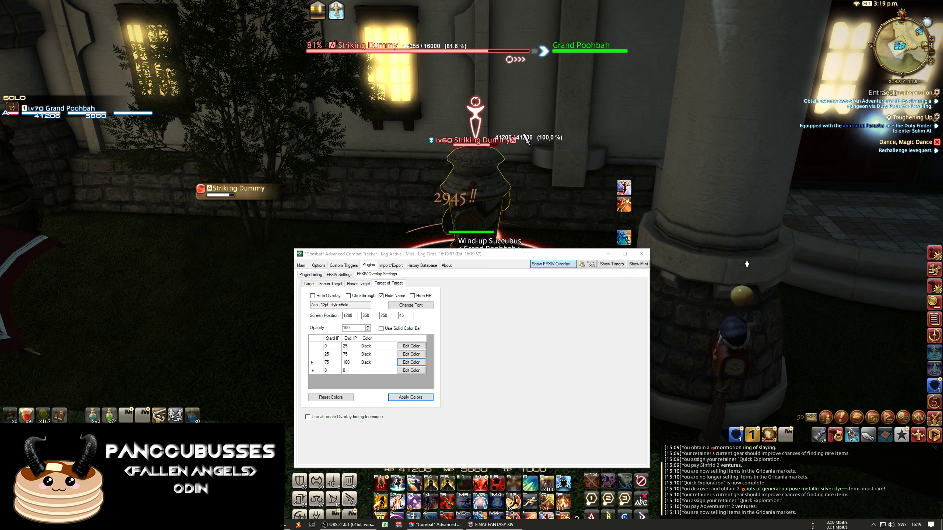
left_click_drag(526, 139, 585, 60)
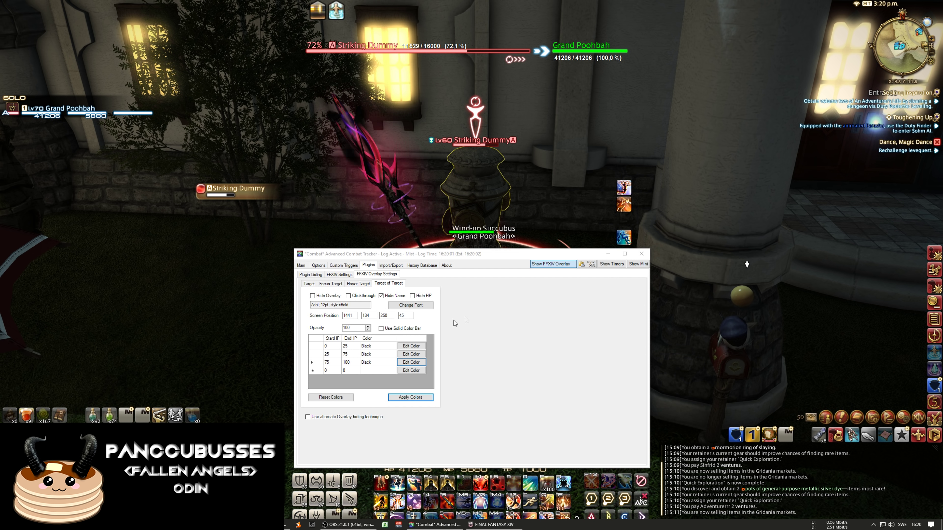
Review the Hover Target and Focus Target overlay settings, applying the Focus Target's existing colors.
left_click(359, 284)
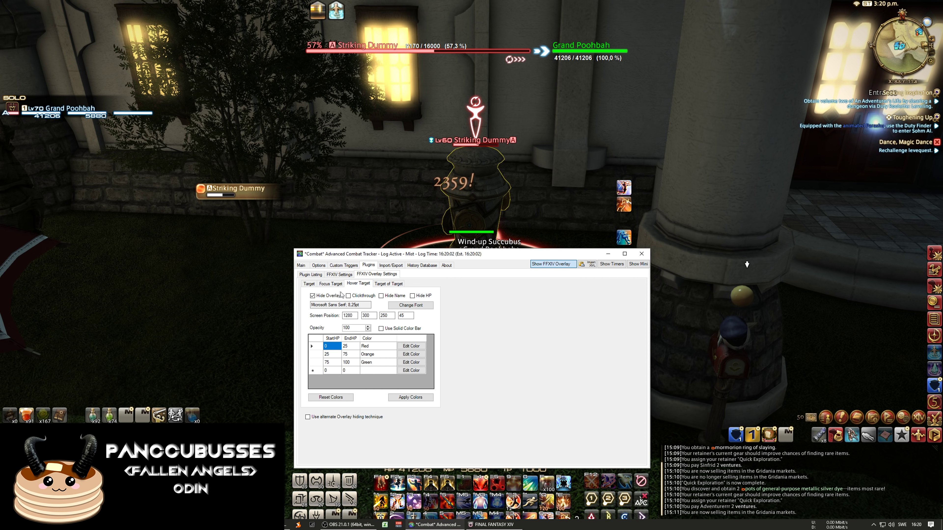
left_click(330, 285)
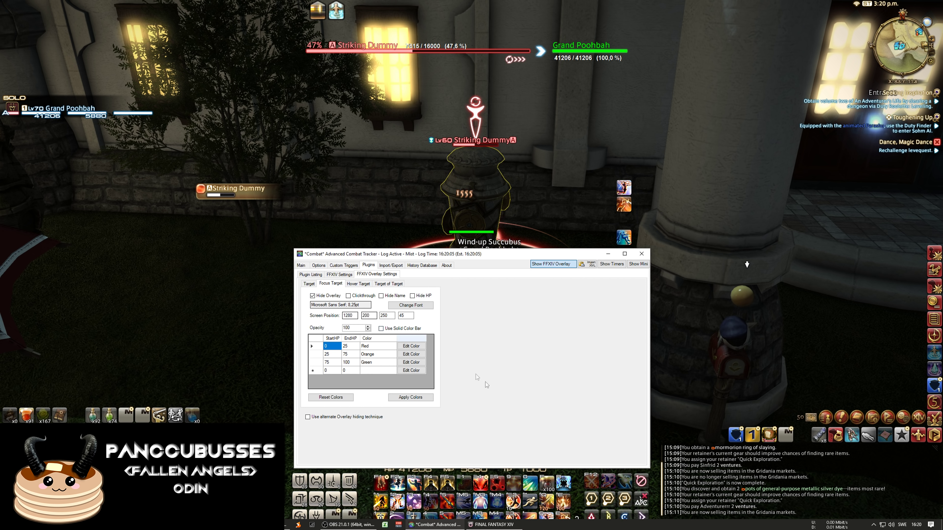
left_click(410, 397)
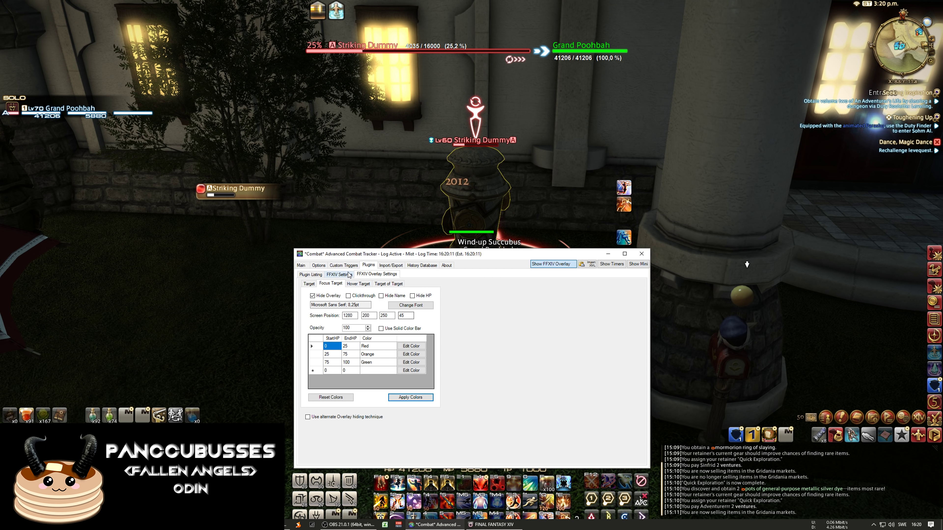
Open the custom triggers and look through the raid triggers in the Reddit ACT Trigger Collection.
left_click(343, 266)
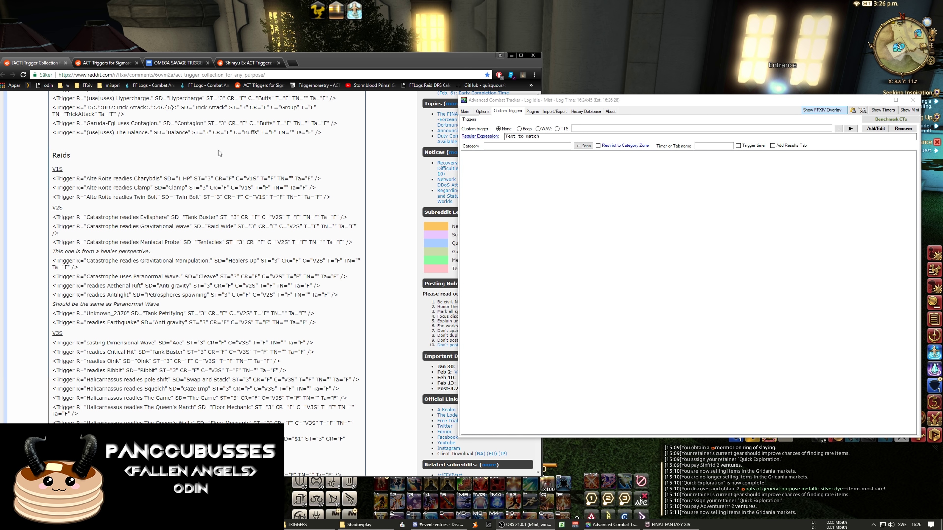
scroll(328, 259, "down", 1)
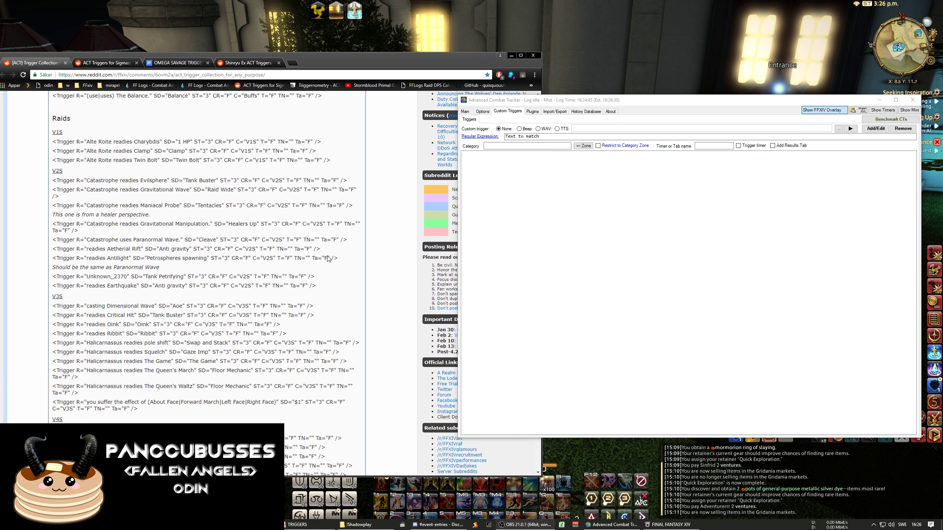
scroll(247, 221, "down", 1)
scroll(220, 238, "up", 1)
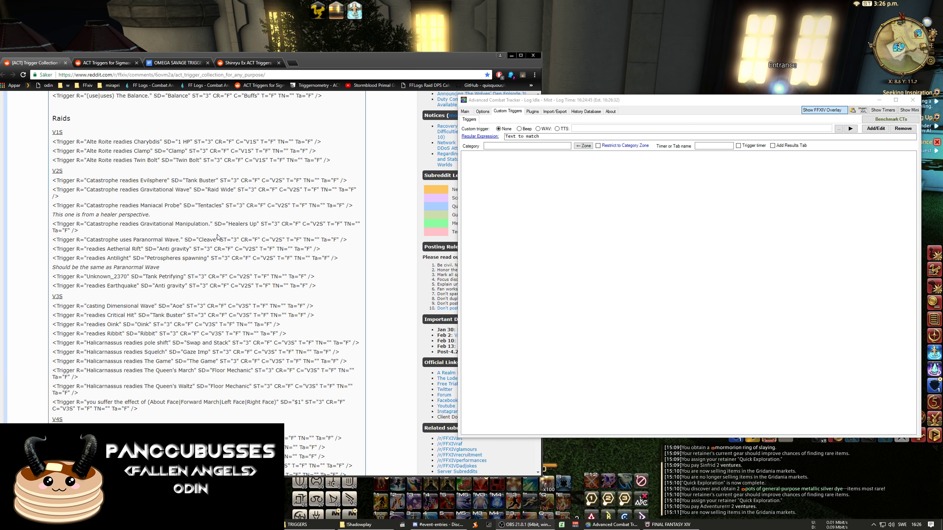
middle_click(292, 182)
middle_click(293, 235)
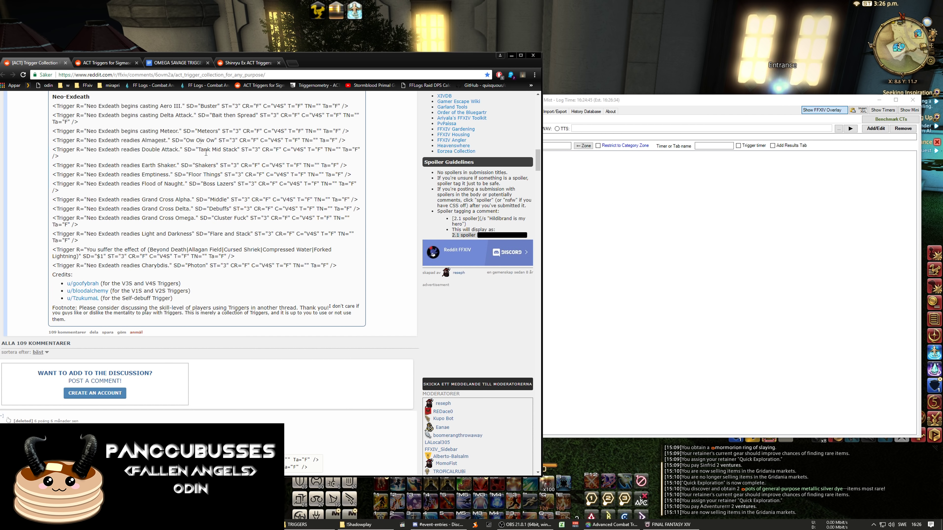
Browse the Shinryu Ex, Omega Savage and Sigmascape Savage trigger lists in the browser.
left_click(261, 65)
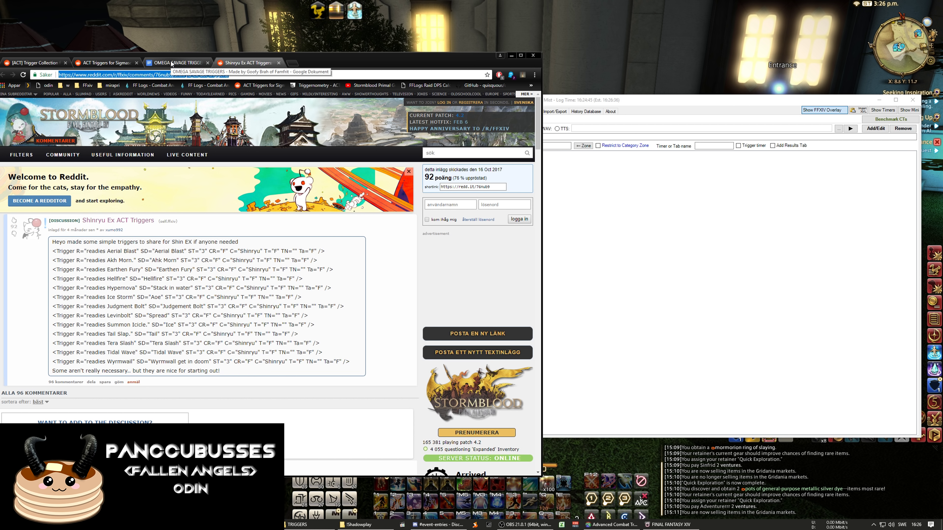
left_click(172, 64)
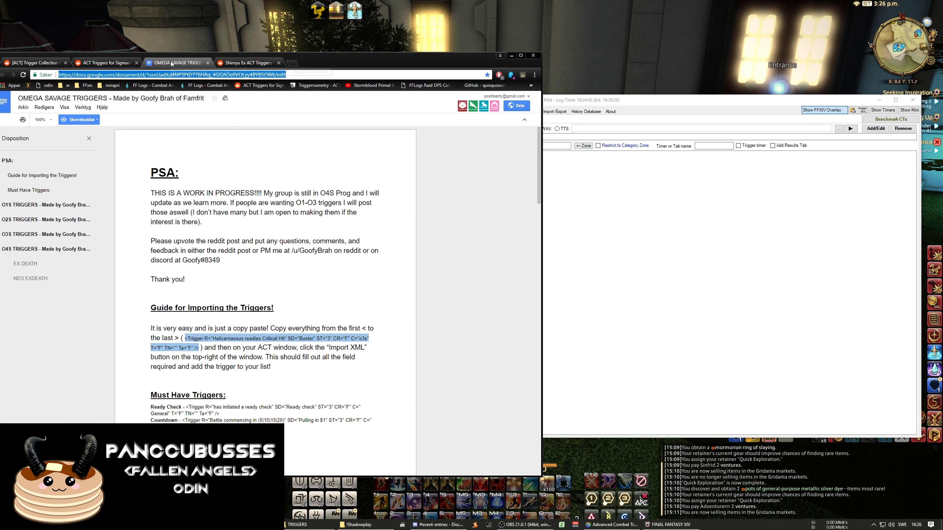
scroll(255, 222, "down", 20)
scroll(256, 222, "down", 7)
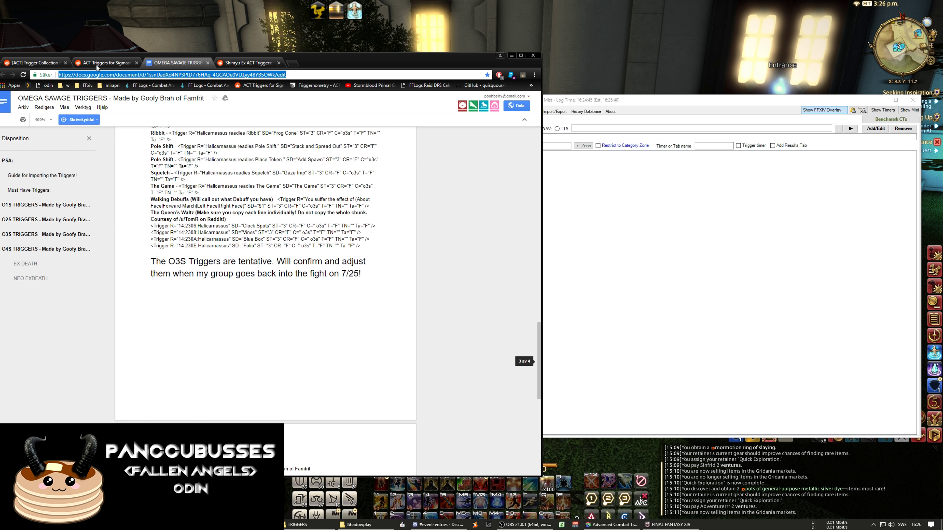
left_click(107, 63)
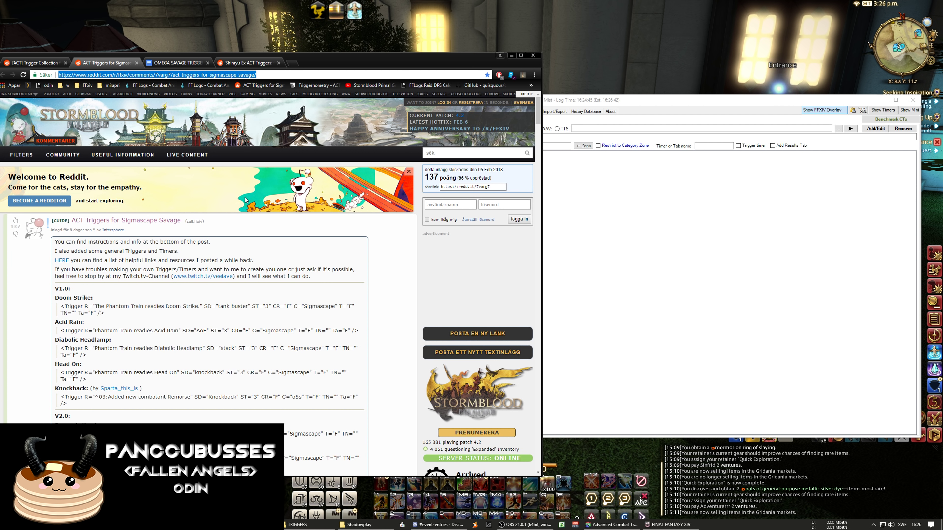
scroll(245, 201, "down", 6)
scroll(246, 200, "up", 3)
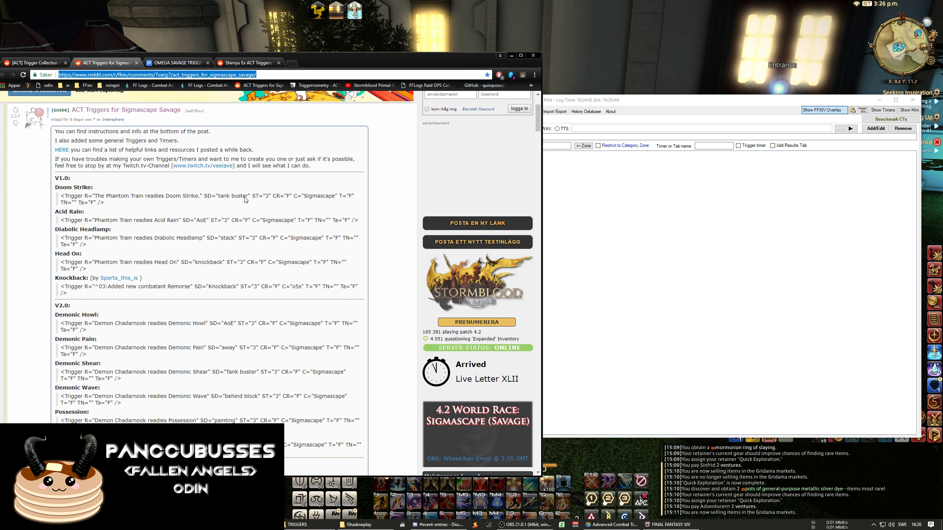
scroll(245, 201, "down", 6)
scroll(245, 200, "up", 6)
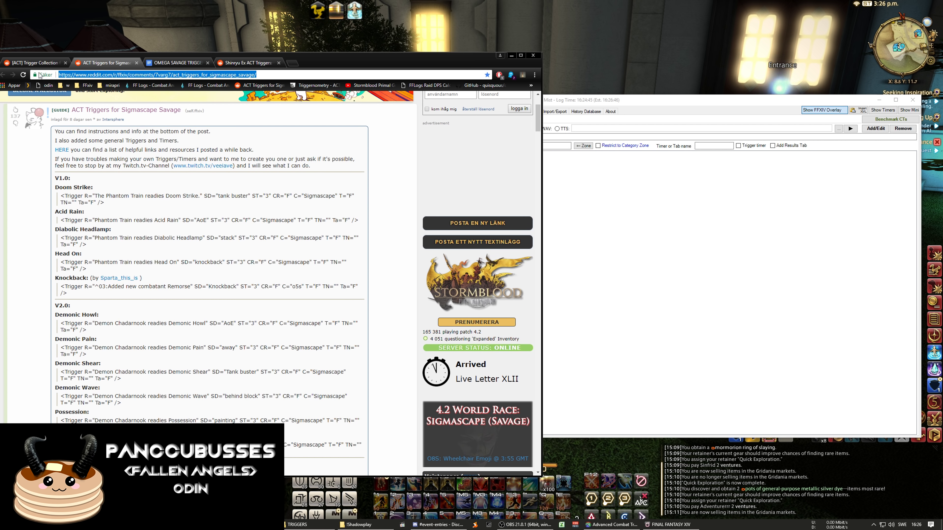
Copy the "Battle commencing in (5|10|15|20)" trigger from the Trigger Collection's General section and import it as XML into Advanced Combat Tracker.
left_click(41, 65)
scroll(201, 225, "up", 15)
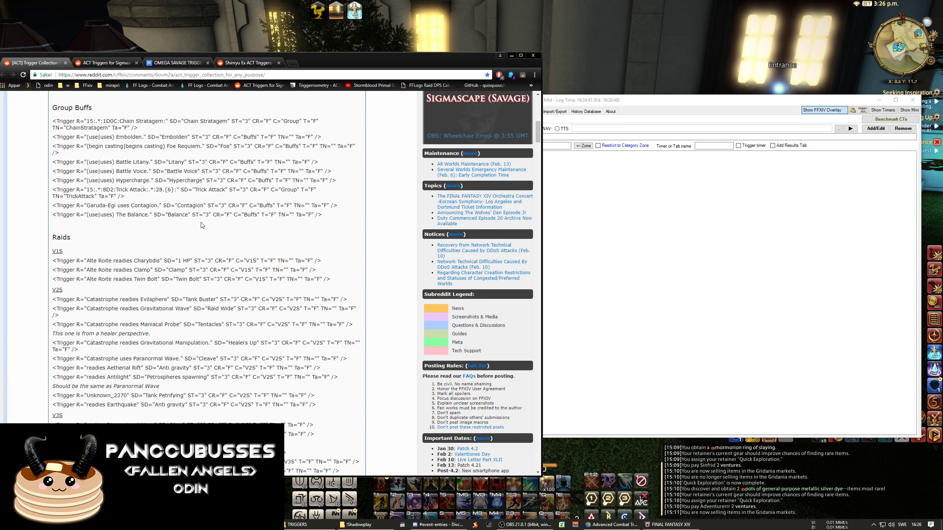
scroll(113, 210, "up", 1)
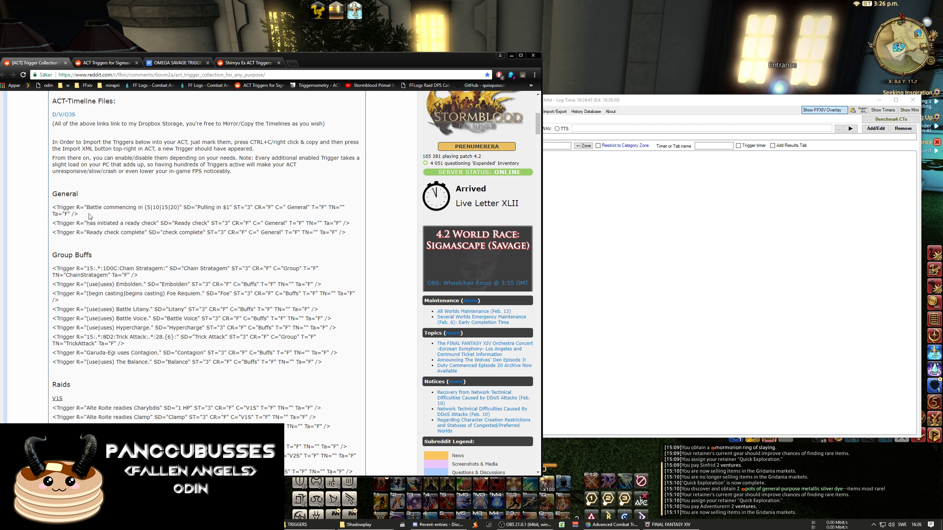
left_click_drag(90, 217, 53, 206)
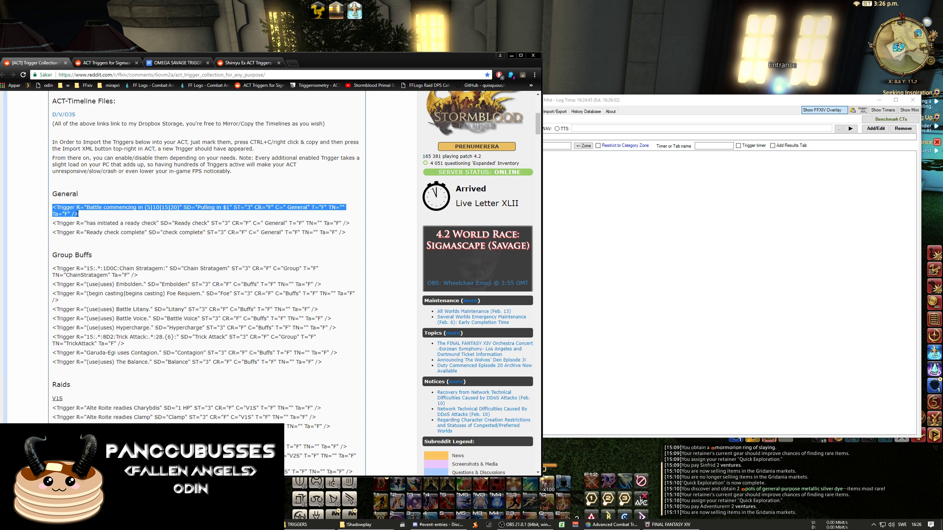
right_click(77, 214)
left_click(94, 222)
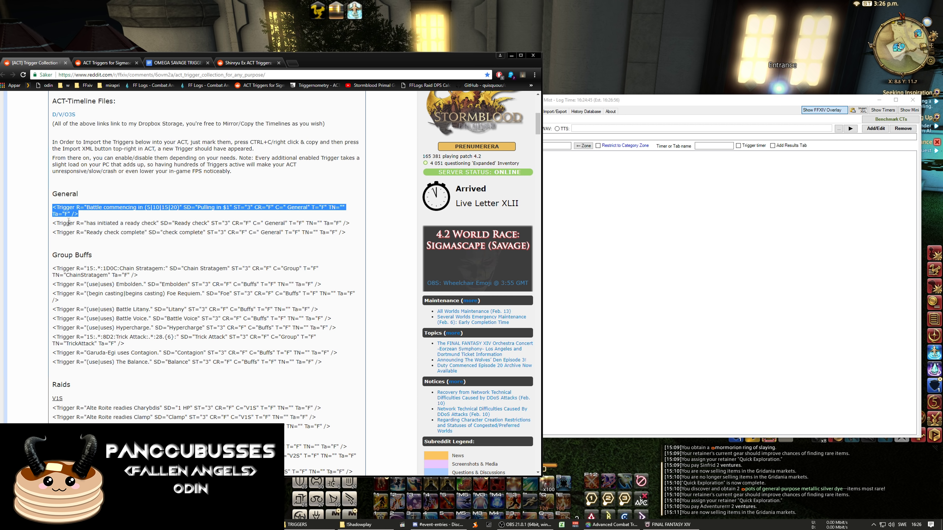
left_click(825, 236)
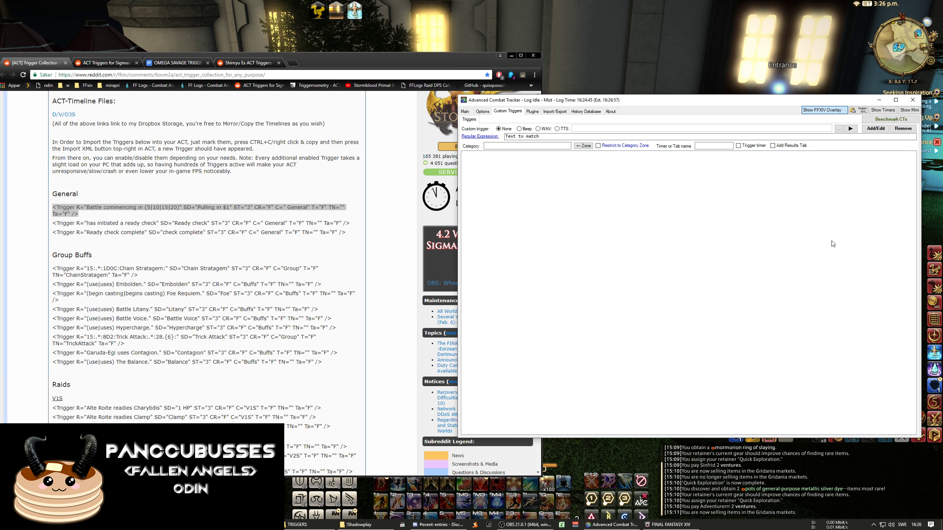
left_click(862, 115)
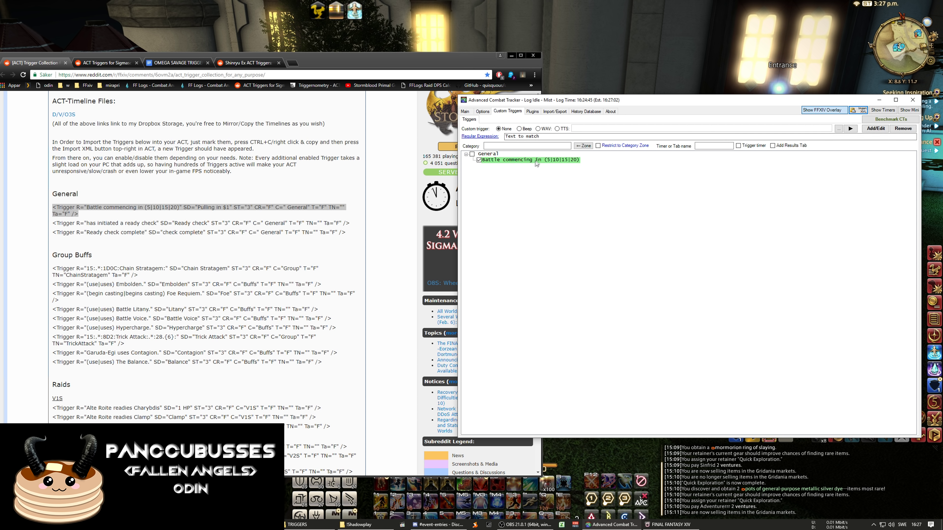
Change the "Battle commencing in" trigger's TTS text to "Gogo $1" and save the trigger.
left_click(539, 160)
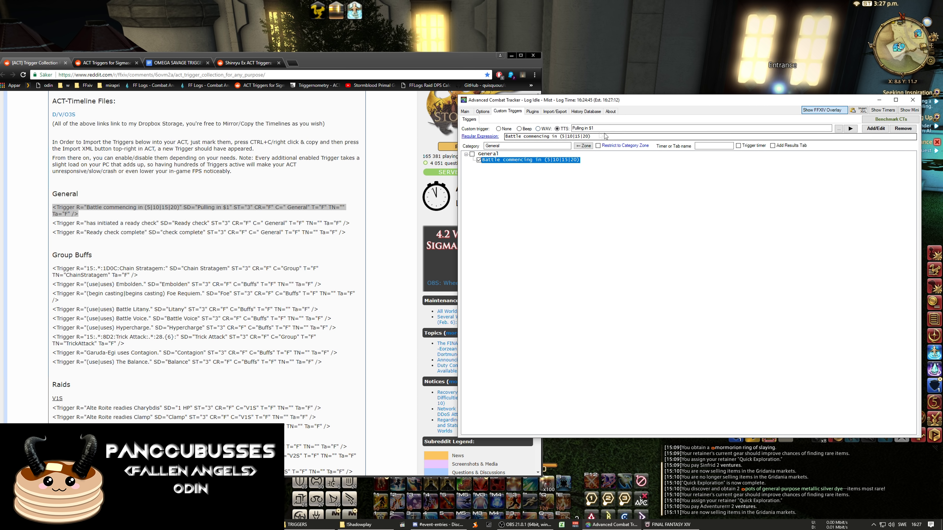
left_click_drag(587, 128, 540, 129)
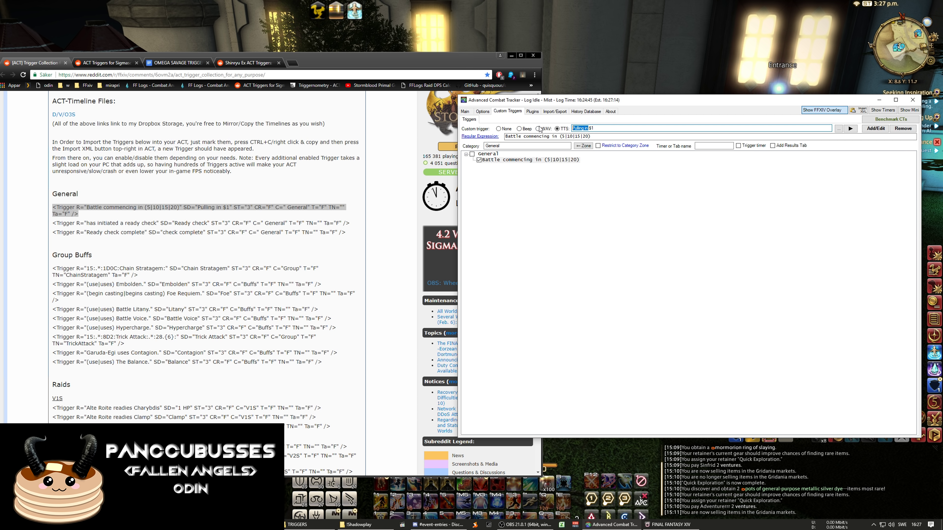
type("Gogo")
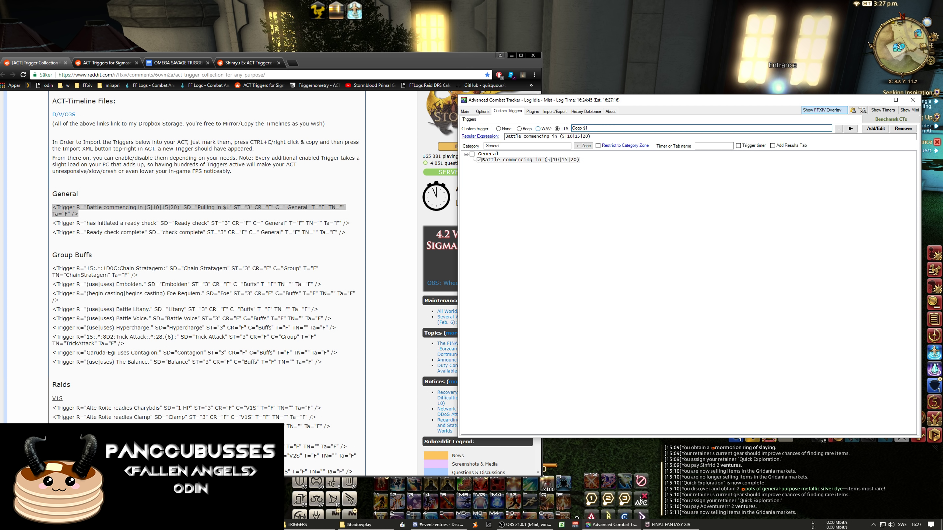
left_click(885, 127)
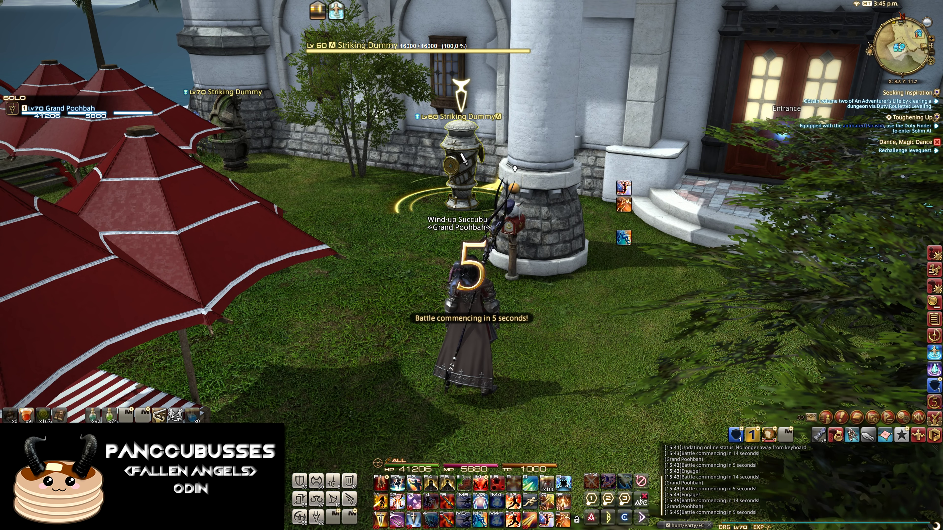
Switch from the game to Advanced Combat Tracker, put a joke phrase before $1 in the countdown trigger's TTS text, and preview the speech.
key("w")
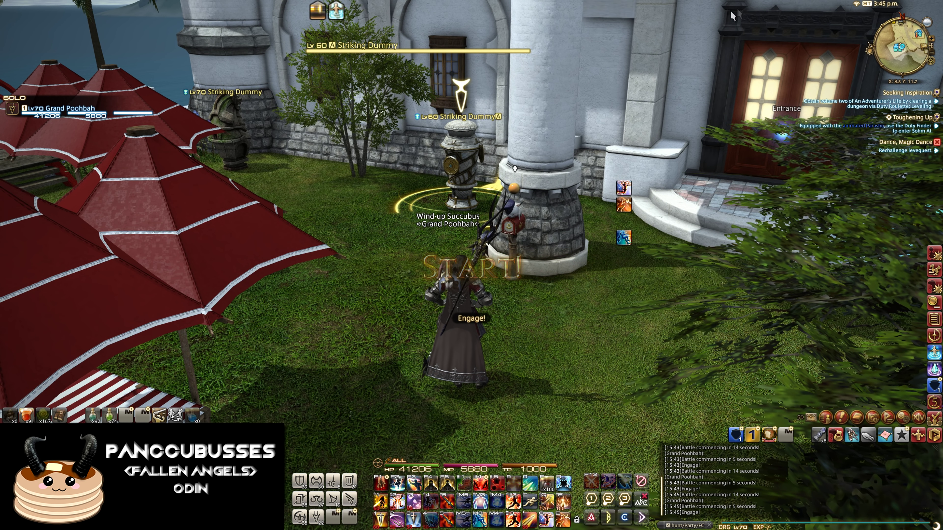
key("alt+Tab")
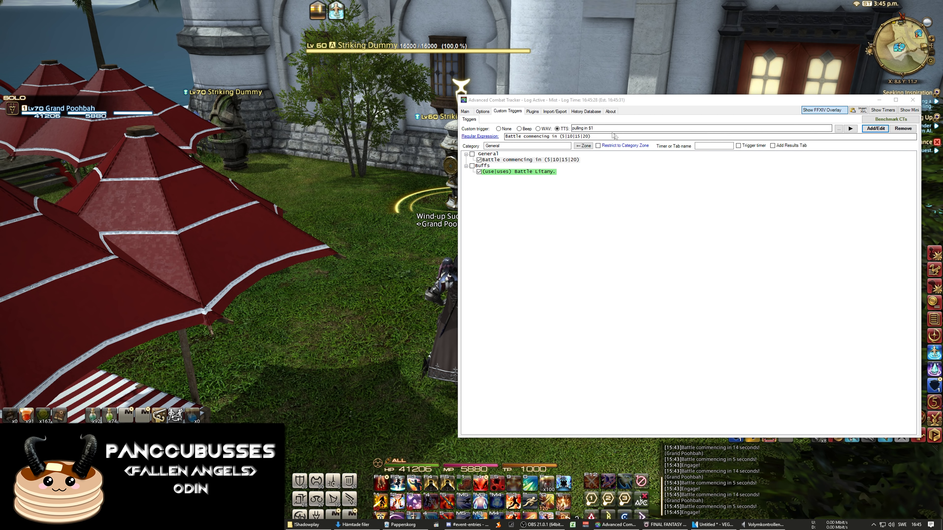
left_click_drag(588, 128, 553, 122)
key("ctrl+v")
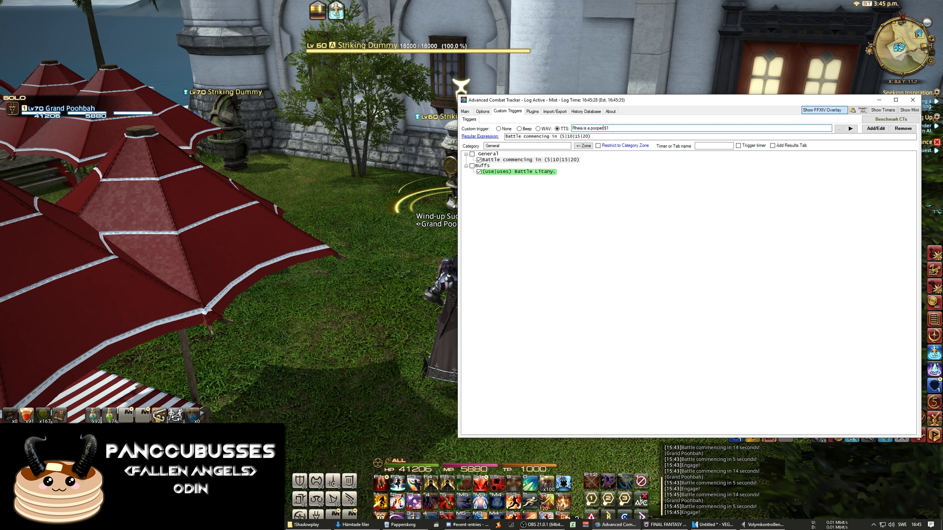
left_click(851, 129)
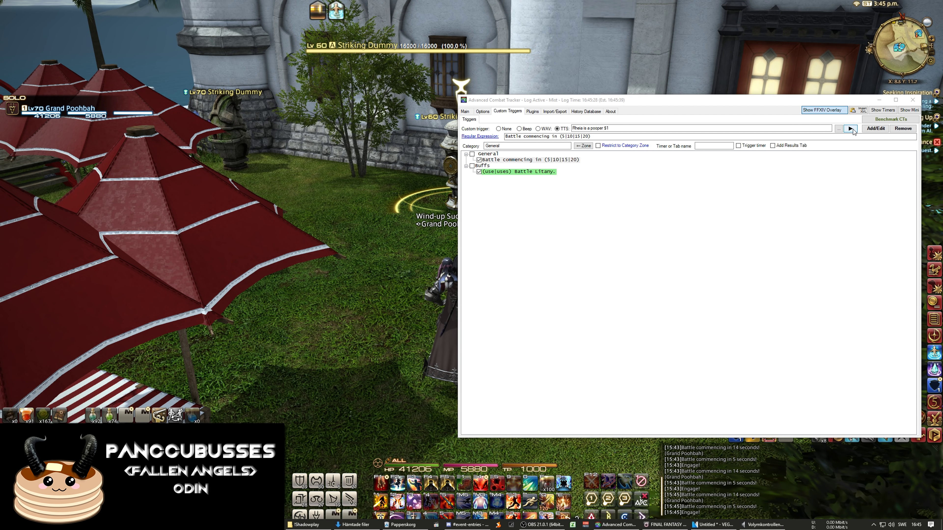
Switch back to the game and use Battle Litany to test its buff trigger.
left_click(698, 80)
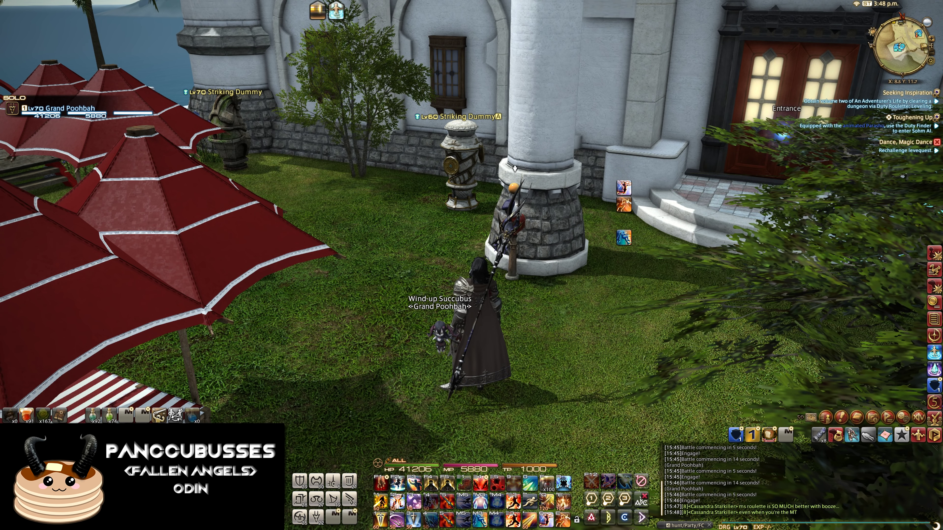
left_click(397, 484)
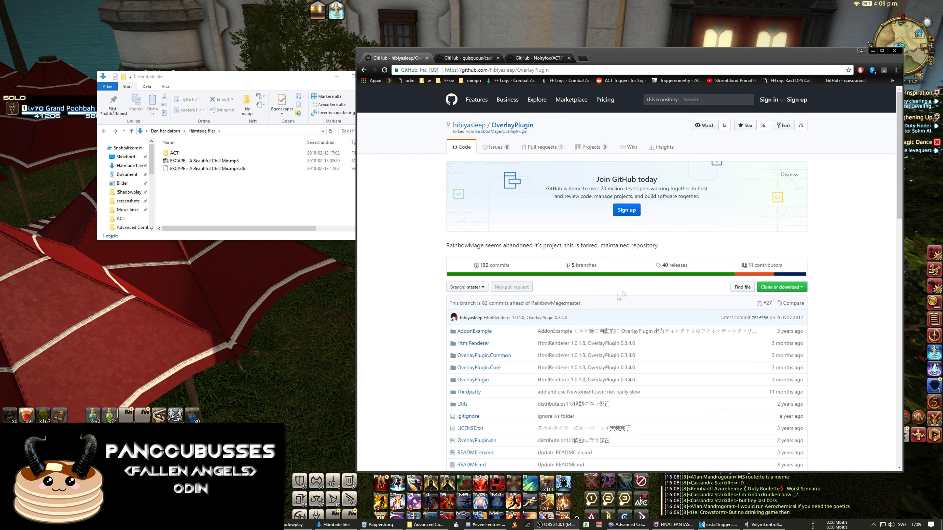
Download OverlayPlugin-0.3.4.0-x64-full.zip from the OverlayPlugin releases on GitHub, and close that page to reach the cactbot repository.
left_click(674, 265)
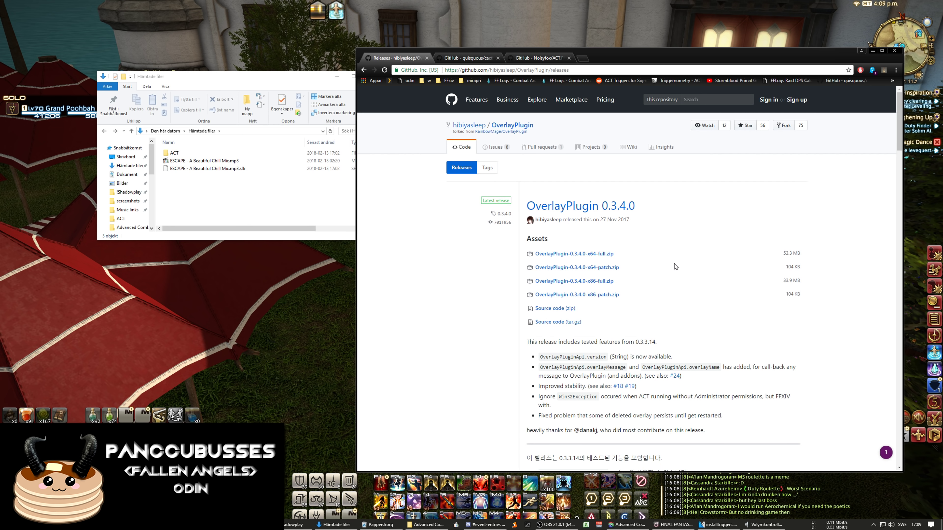
left_click(603, 256)
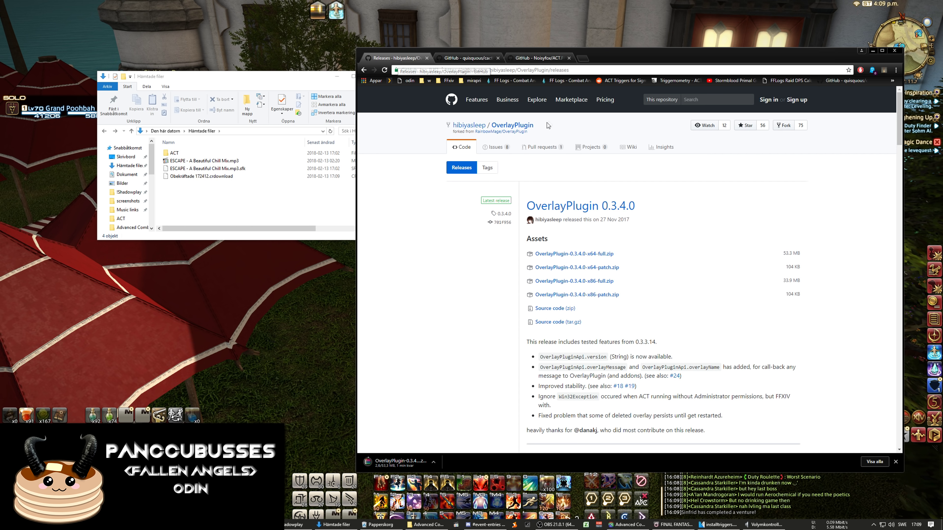
left_click_drag(547, 124, 493, 125)
key("ctrl+c")
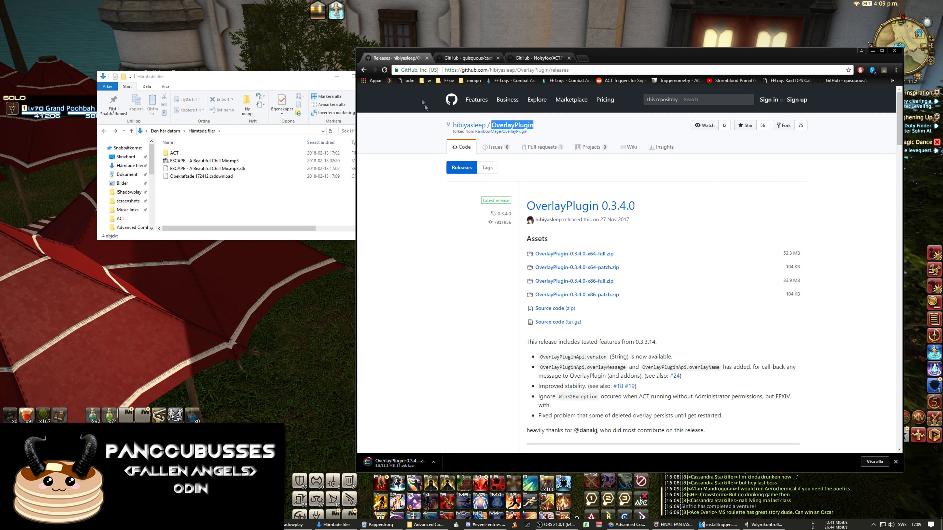
middle_click(400, 60)
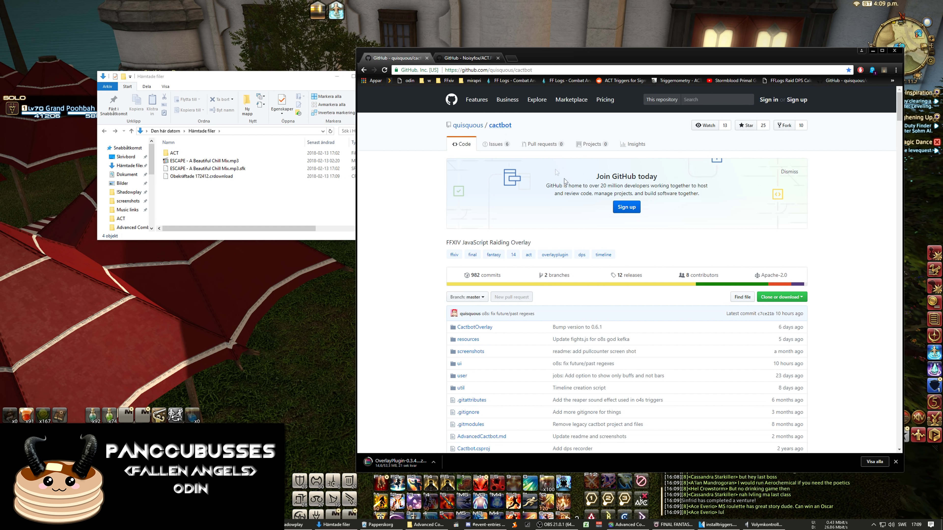
Download cactbot-0.6.1.zip from the cactbot releases on GitHub and close that page.
left_click(624, 278)
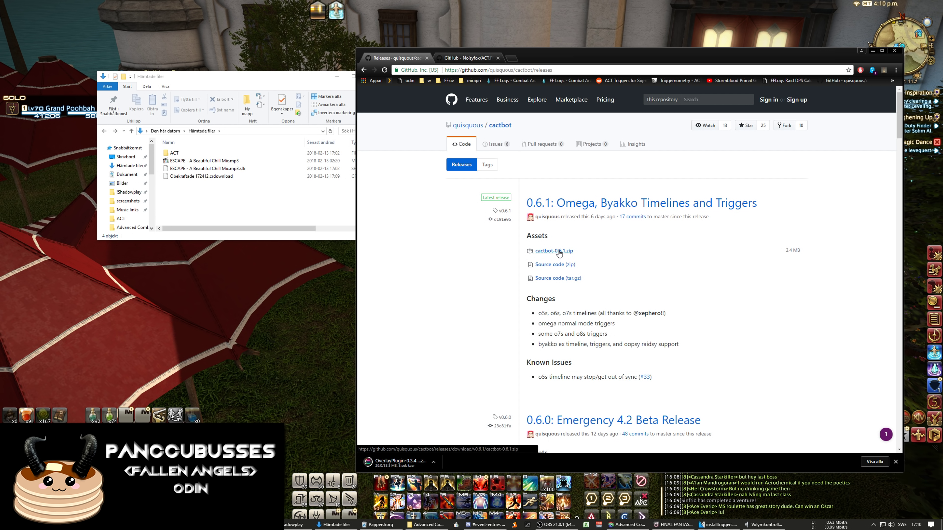
left_click(560, 253)
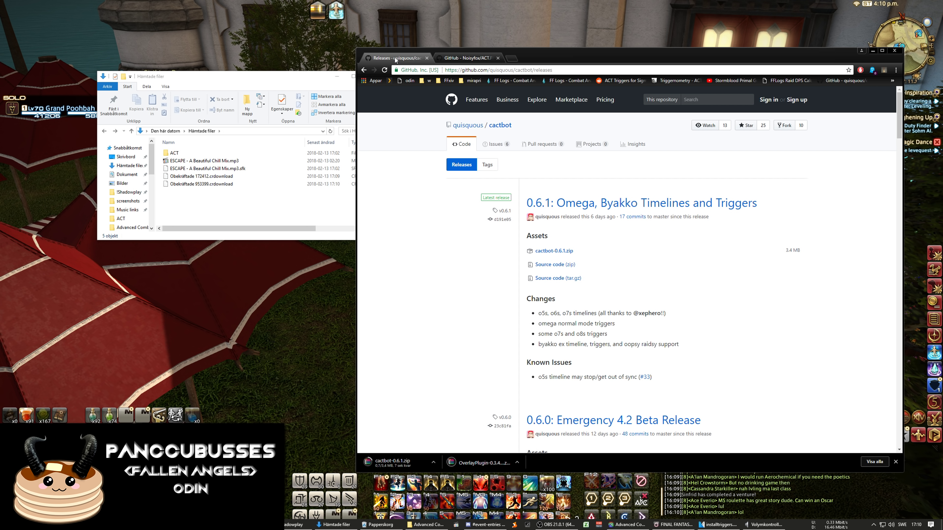
left_click(427, 58)
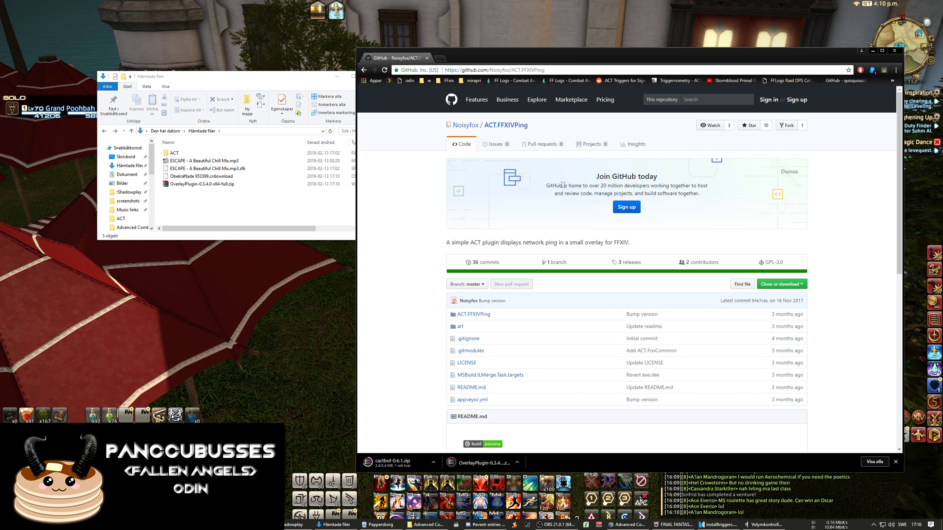
Download ACT.FFXIVPing-1.1.0.37-Release.7z from the ACT.FFXIVPing releases and close the page to return to the downloads folder.
left_click(636, 266)
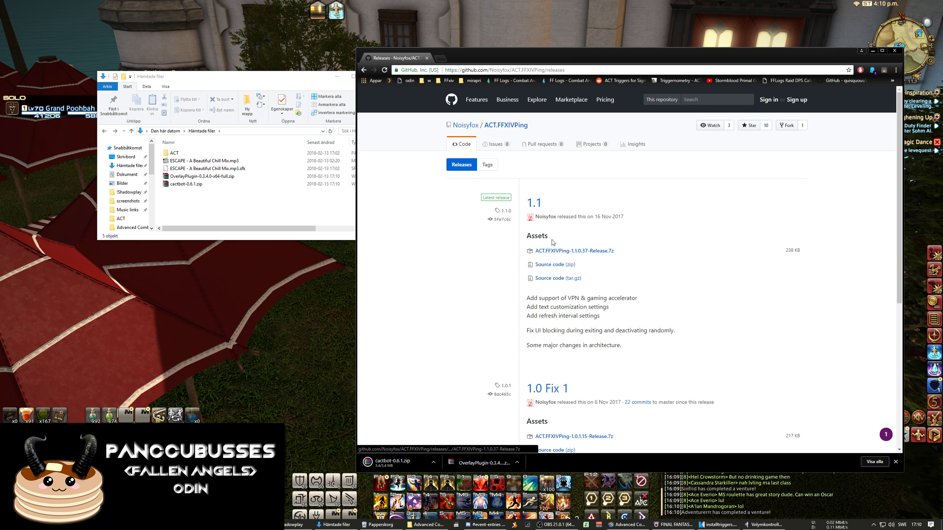
left_click(554, 253)
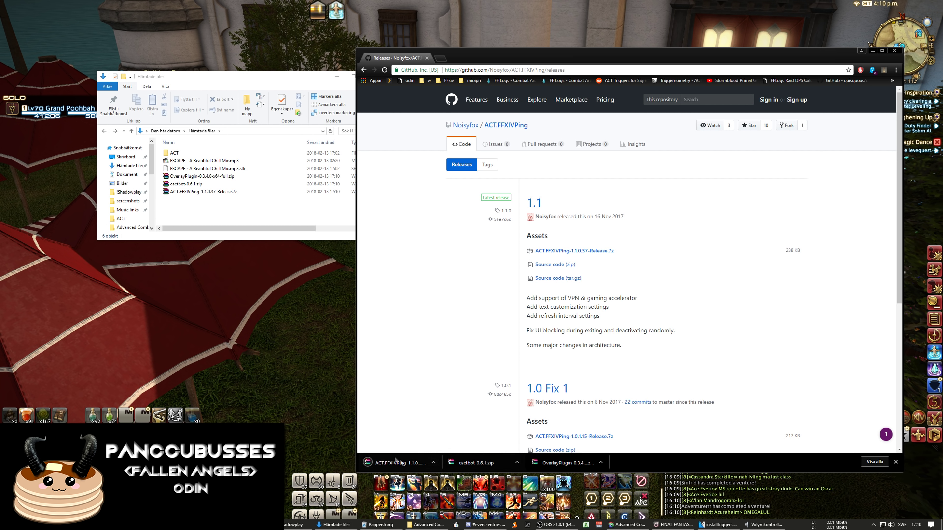
left_click(427, 58)
Unblock OverlayPlugin-0.3.4.0-x64-full.zip and cactbot-0.6.1.zip in their file properties.
right_click(217, 176)
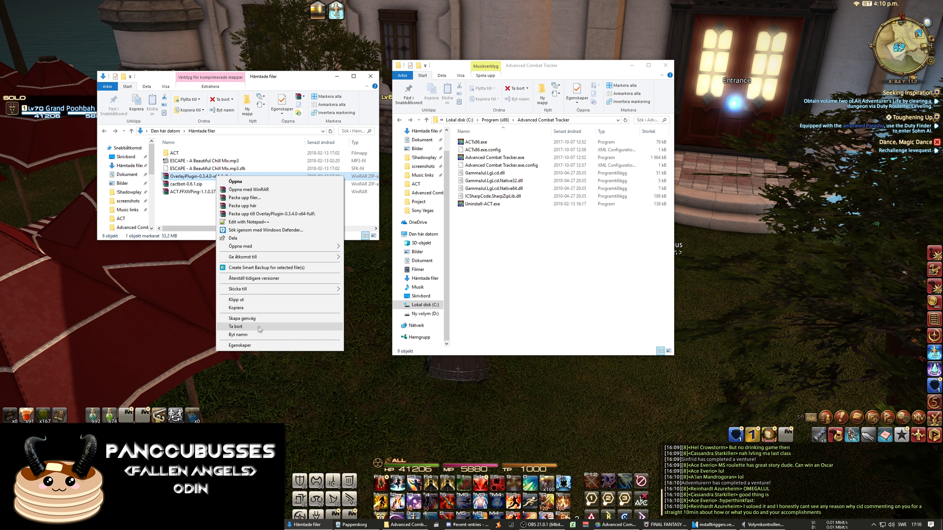
left_click(233, 348)
left_click(316, 328)
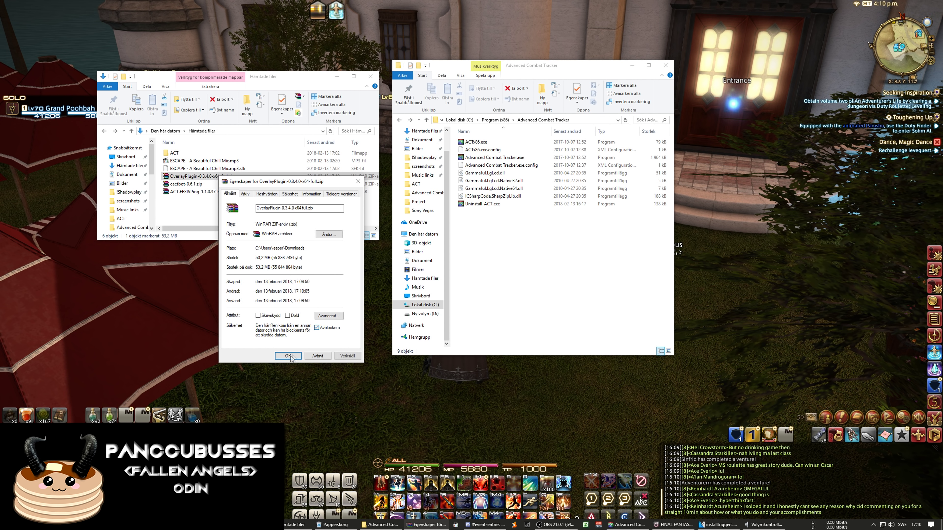
left_click(288, 356)
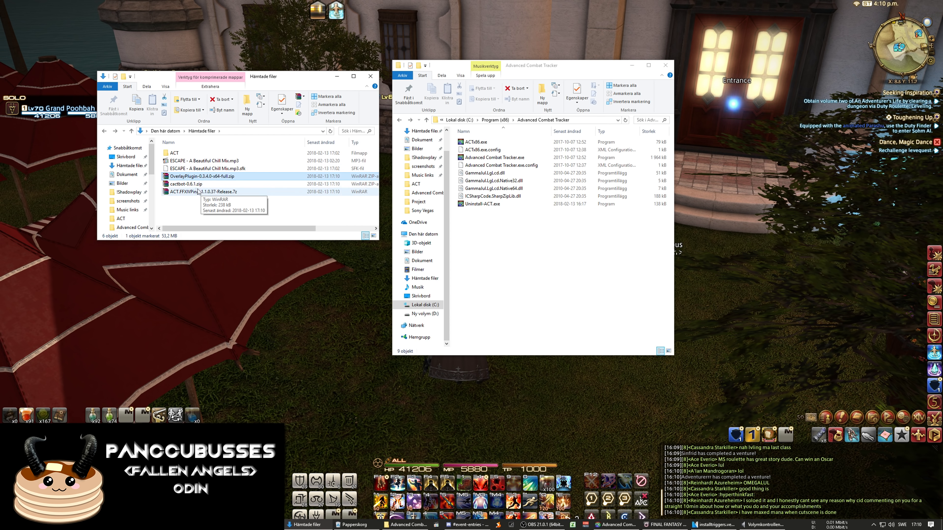
right_click(194, 185)
left_click(223, 357)
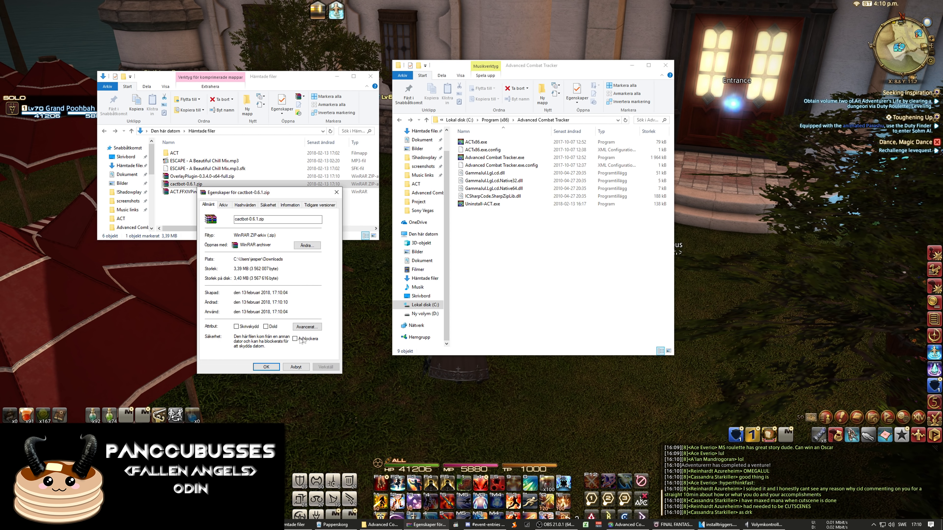
left_click(267, 367)
Extract the en-US folder and ACT.FFXIVPing.dll from the FFXIVPing archive into the Advanced Combat Tracker program folder.
double_click(224, 192)
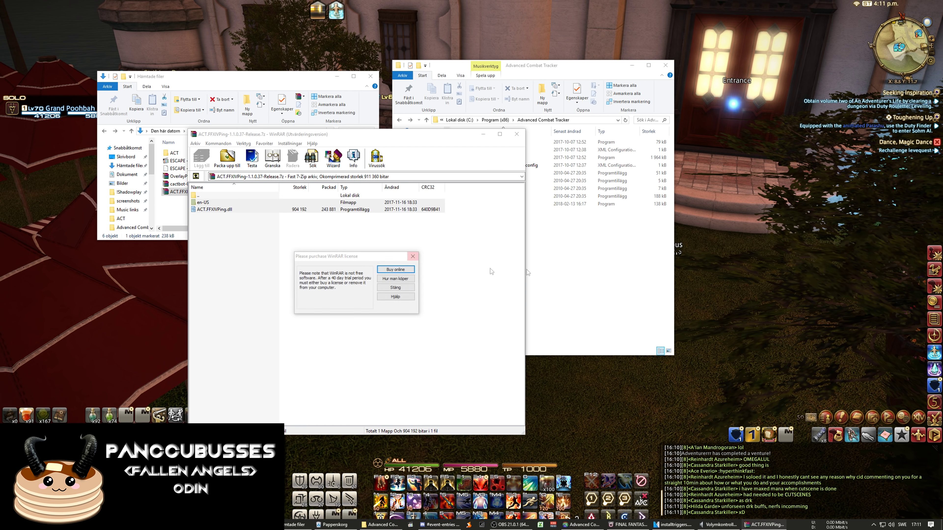
left_click(415, 257)
left_click_drag(224, 208, 416, 280)
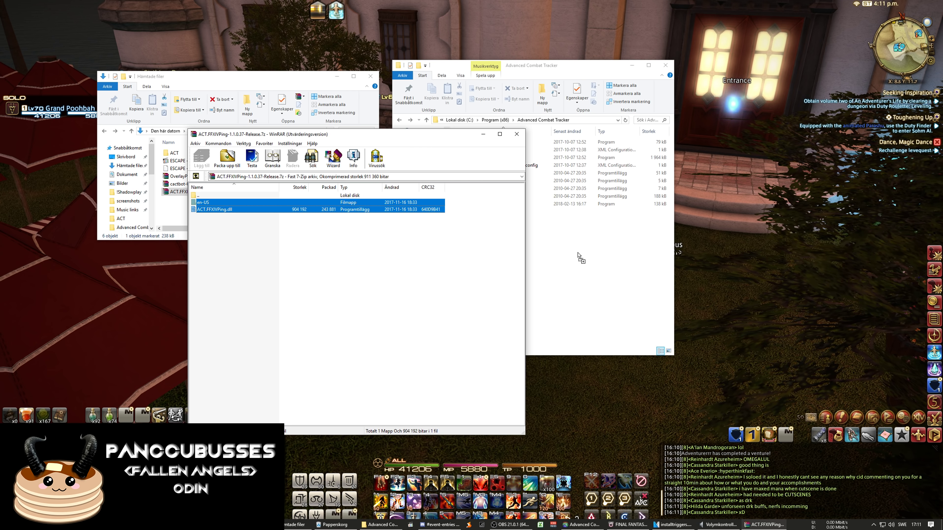
left_click_drag(579, 257, 579, 255)
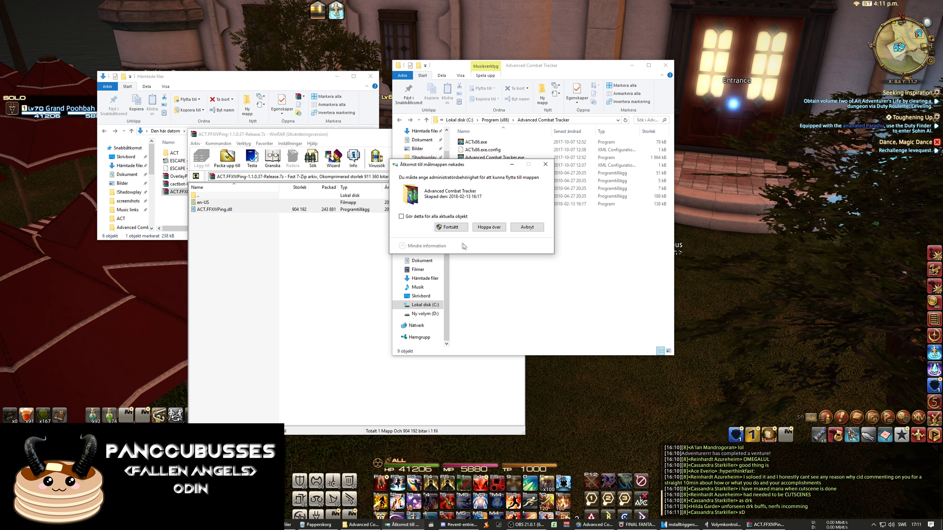
left_click(456, 227)
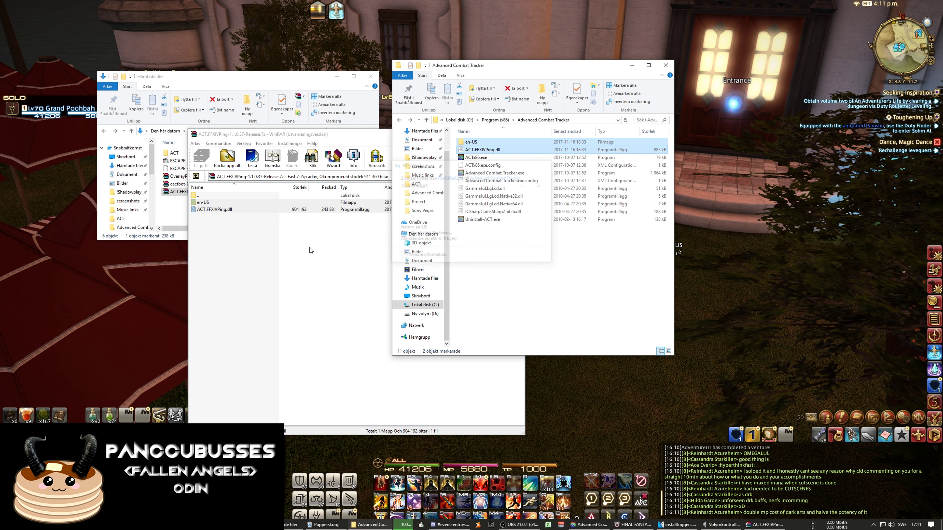
left_click(517, 134)
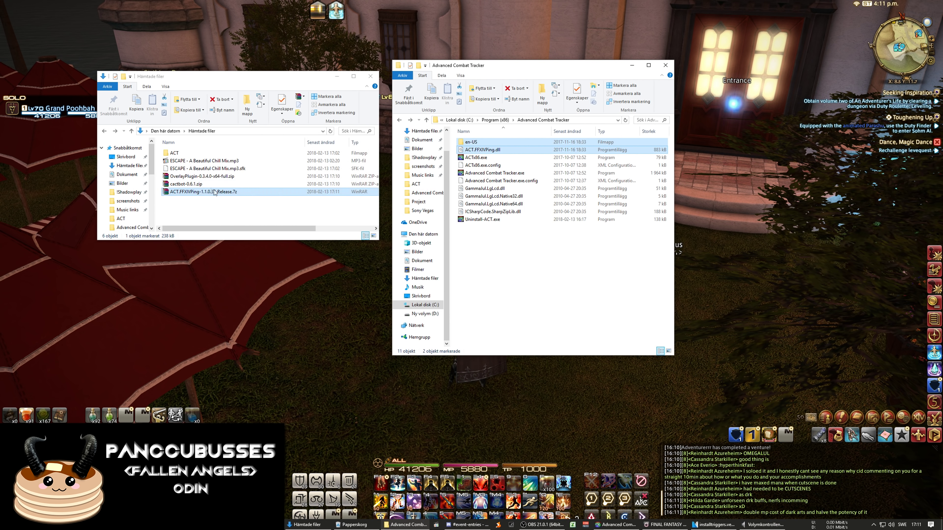
Open the OverlayPlugin archive, then create and open a folder named OverlayPlugin inside the Advanced Combat Tracker program folder.
left_click(193, 176)
left_click_drag(310, 137, 186, 134)
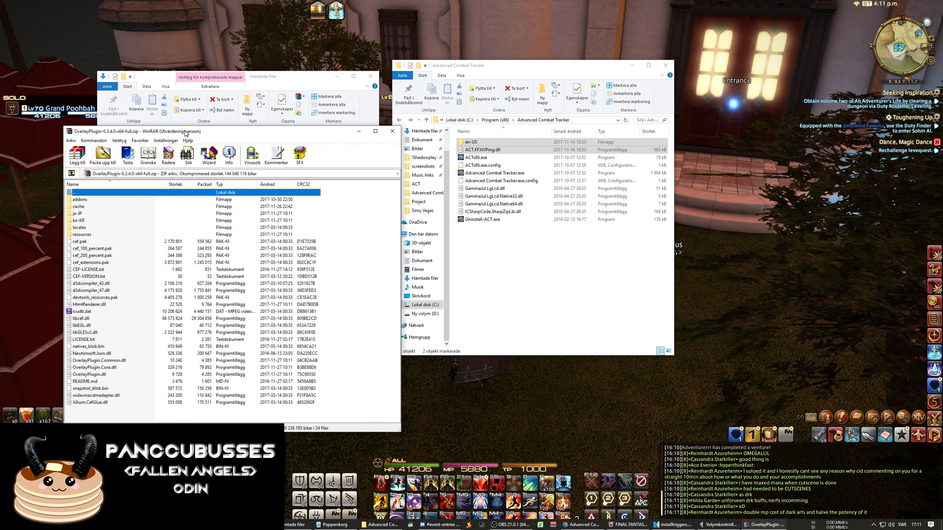
right_click(527, 267)
mouse_move(584, 351)
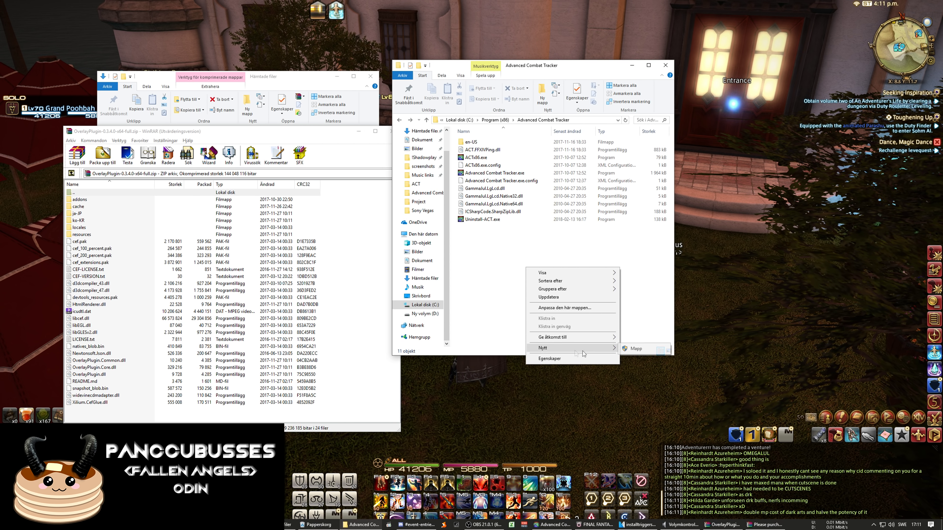
left_click(632, 353)
key("ctrl+v")
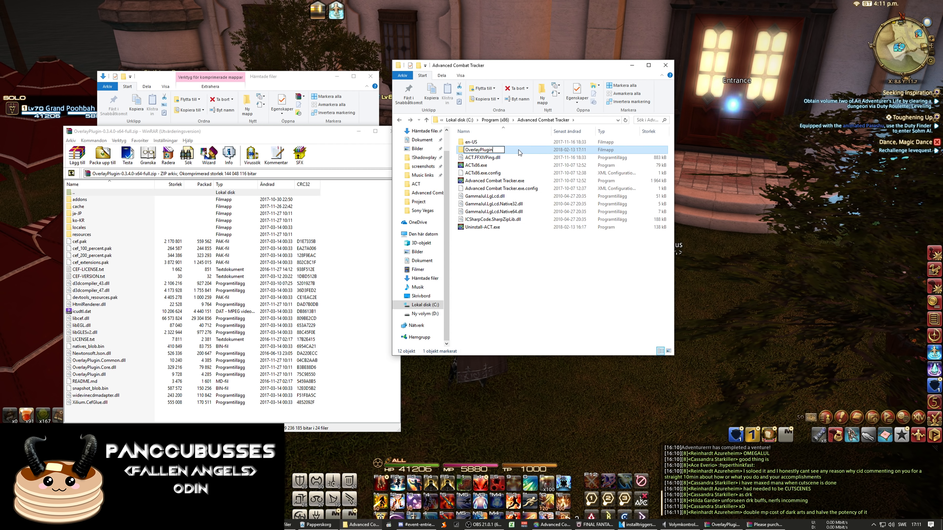
key("Return")
double_click(492, 150)
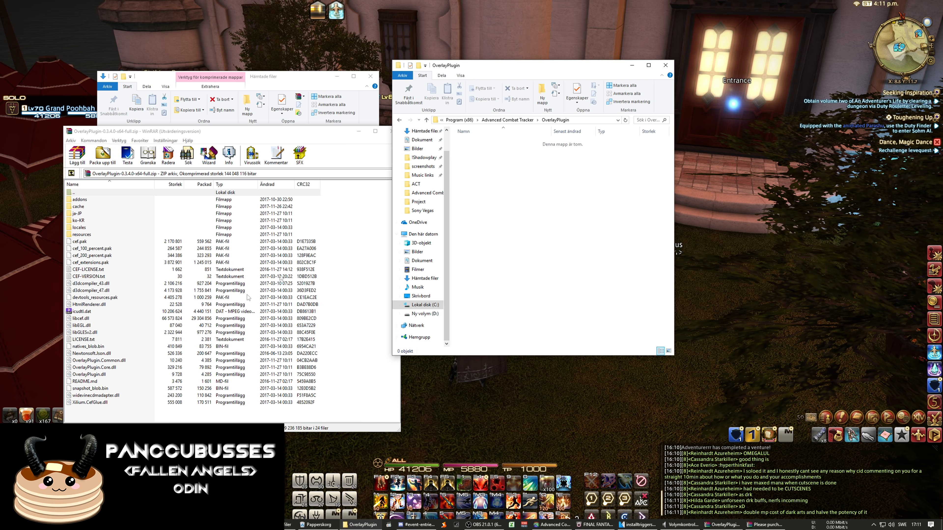
Extract all contents of the OverlayPlugin archive into the new OverlayPlugin folder, granting administrator permission, and close the archive.
left_click_drag(124, 408, 82, 201)
left_click_drag(108, 220, 641, 248)
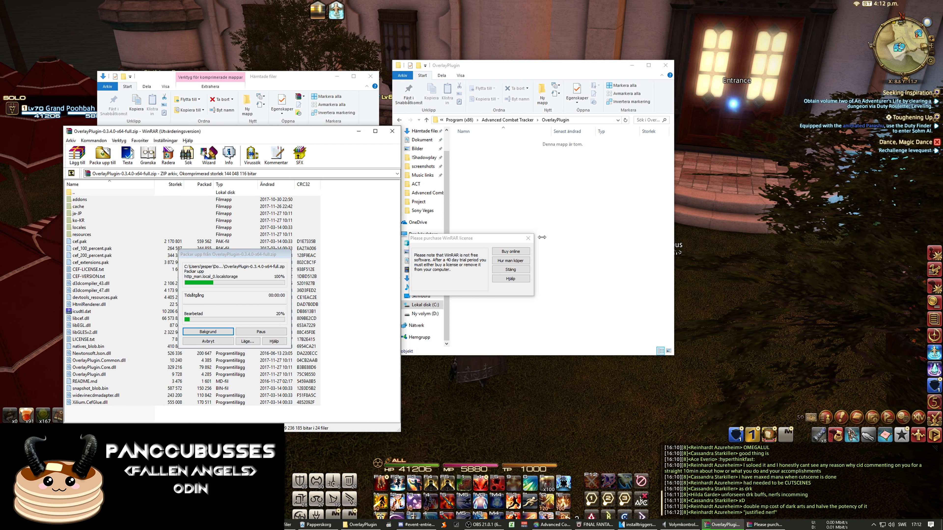
left_click(526, 241)
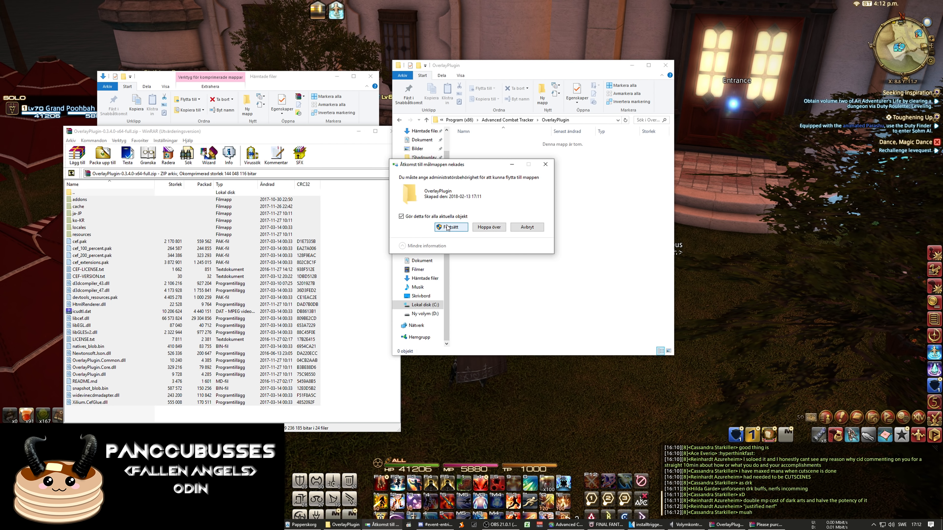
left_click(450, 227)
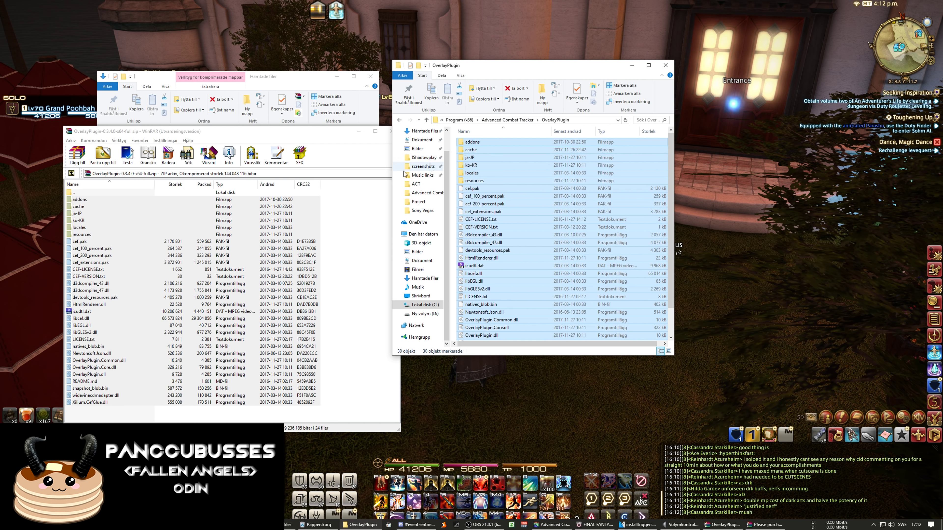
left_click(335, 142)
left_click(392, 131)
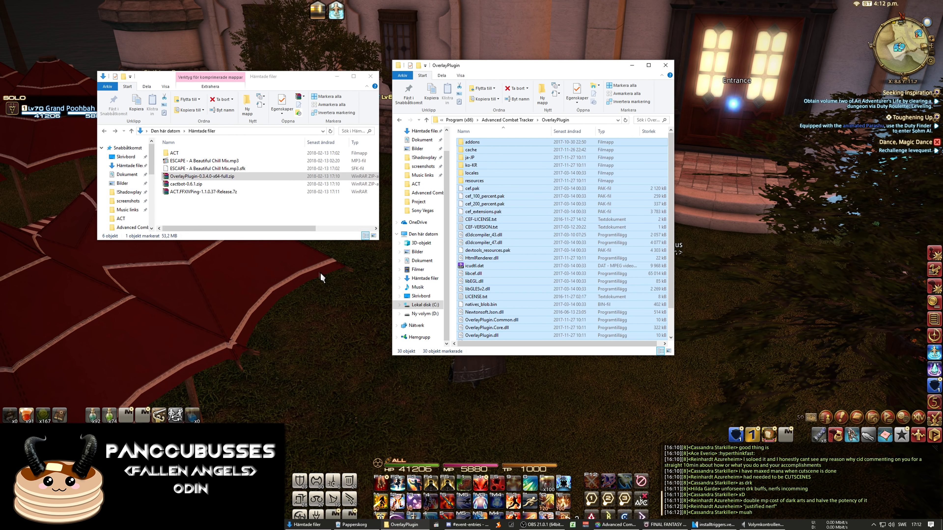
Extract the addons and cactbot folders from cactbot-0.6.1.zip into the OverlayPlugin folder, and return to the Advanced Combat Tracker folder.
double_click(192, 185)
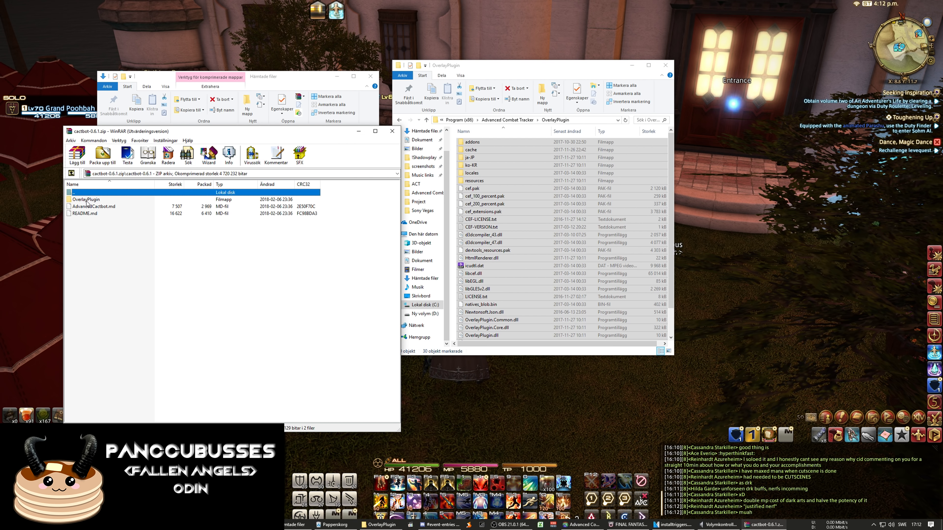
double_click(86, 201)
left_click(285, 254)
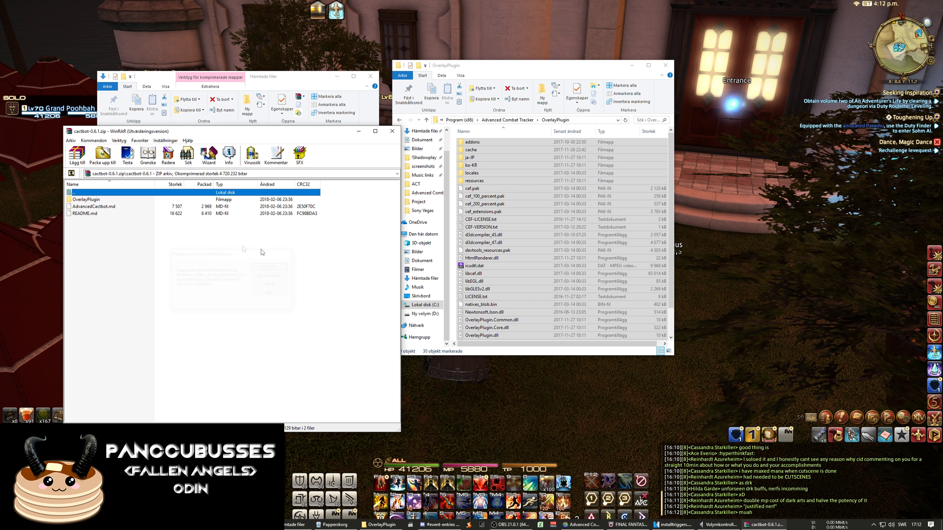
double_click(97, 200)
left_click_drag(96, 220, 238, 264)
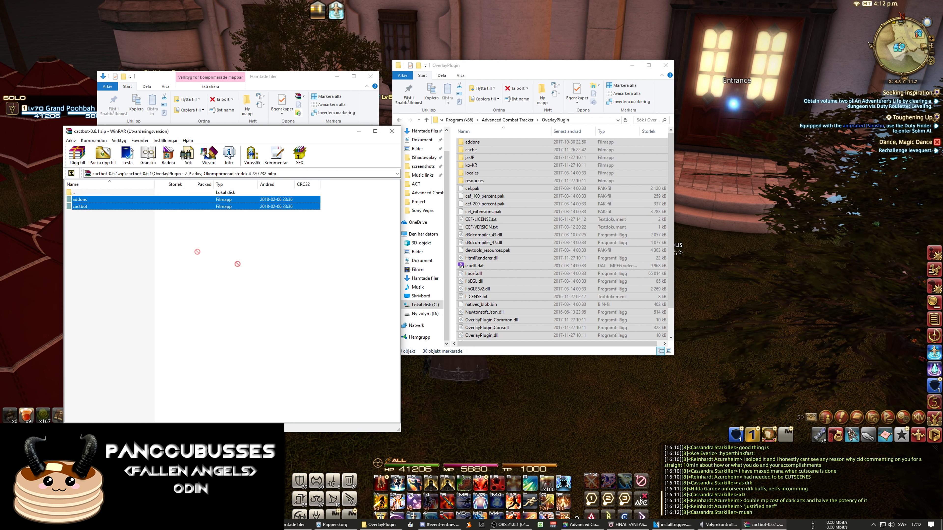
left_click_drag(596, 275, 596, 275)
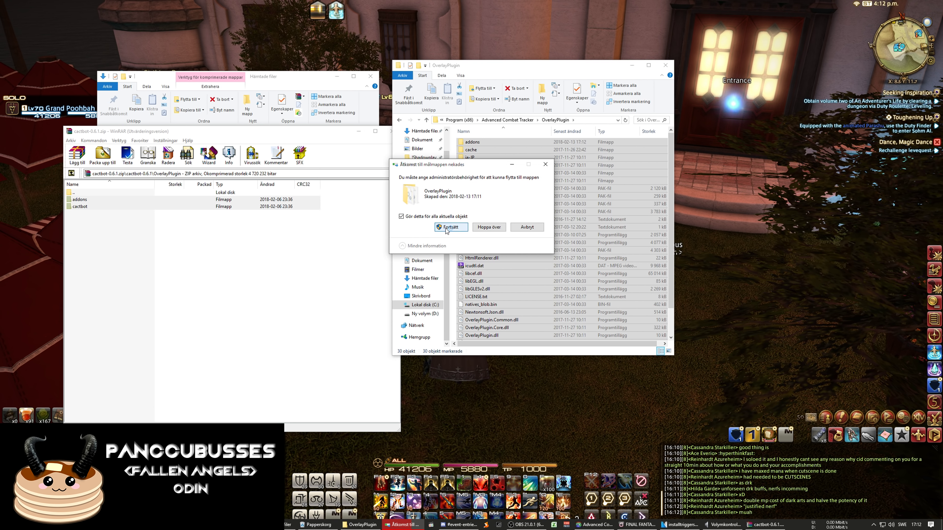
left_click(446, 230)
left_click(508, 120)
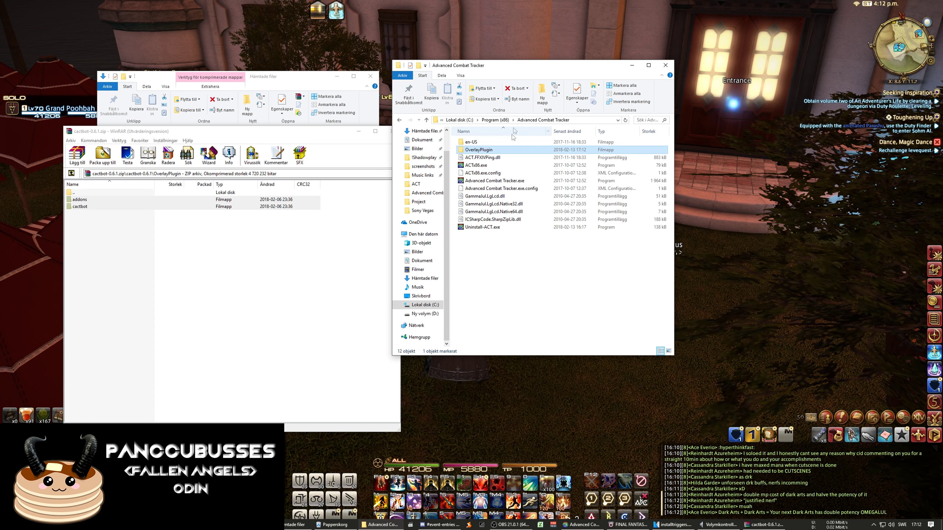
left_click(388, 131)
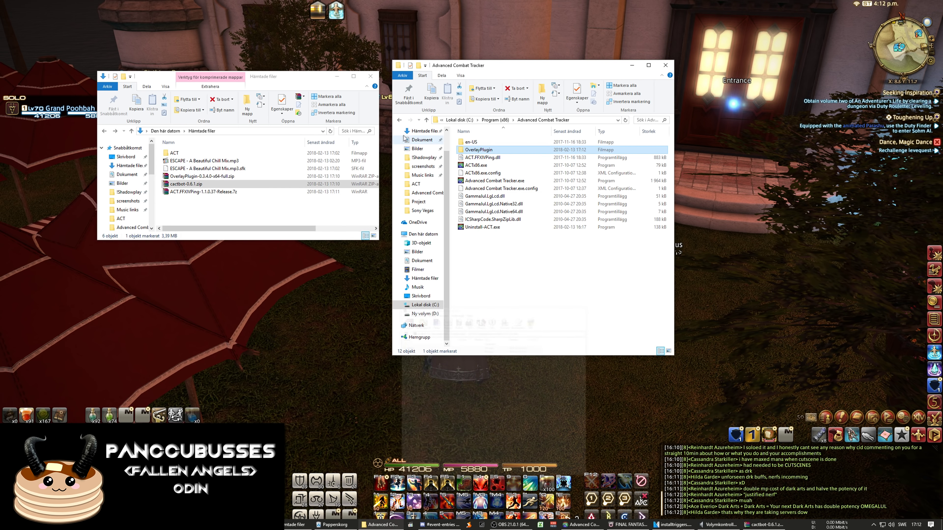
Close the downloads folder, launch Advanced Combat Tracker.exe, and move its window clear of the screen's edge.
left_click(367, 78)
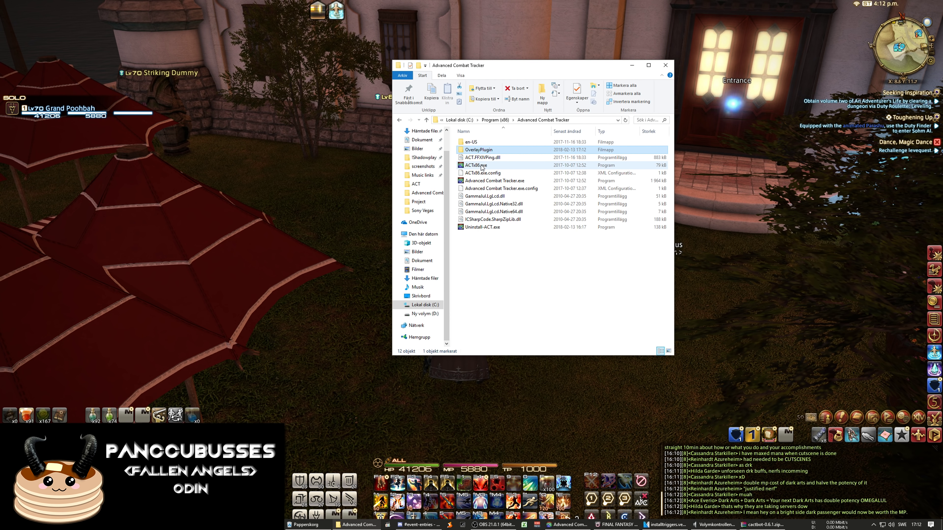
double_click(486, 181)
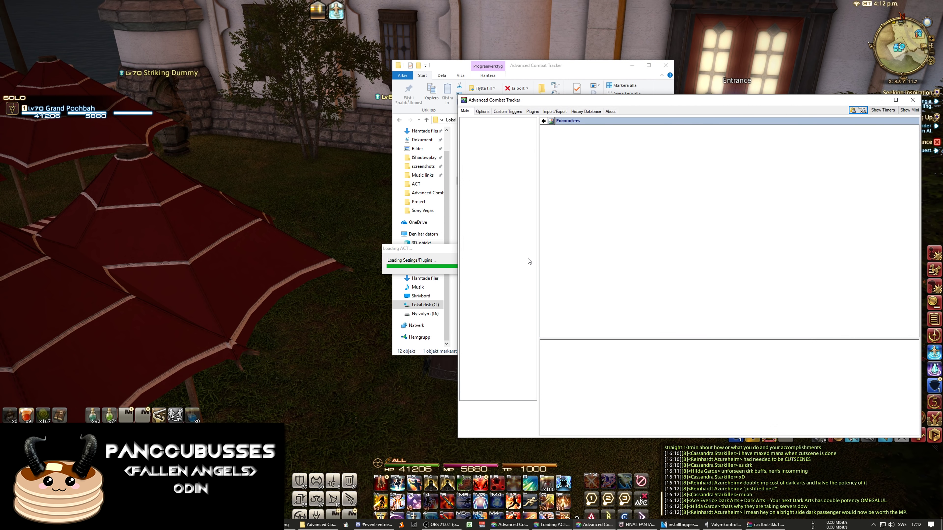
left_click_drag(548, 104, 409, 117)
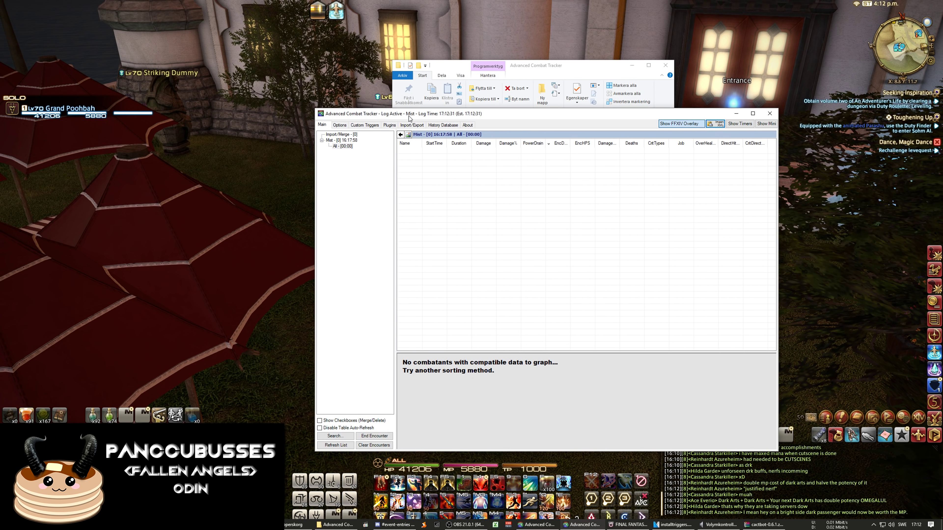
Add and enable ACT.FFXIVPing.dll from the Advanced Combat Tracker program folder as a plugin.
left_click(367, 127)
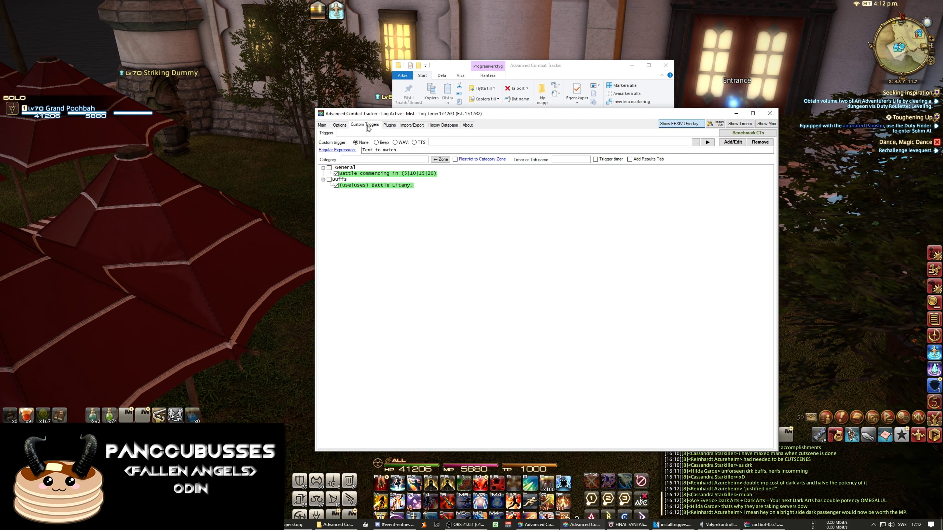
left_click(394, 125)
left_click(505, 145)
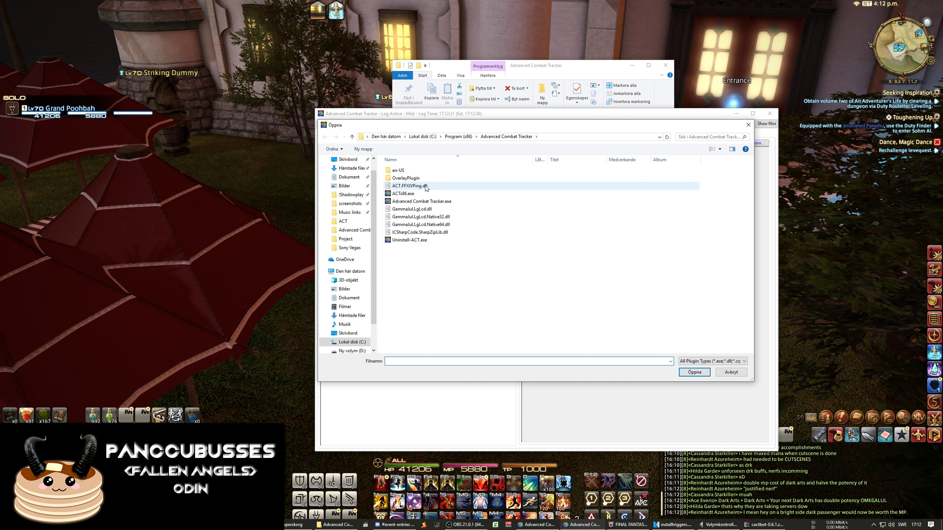
left_click(426, 187)
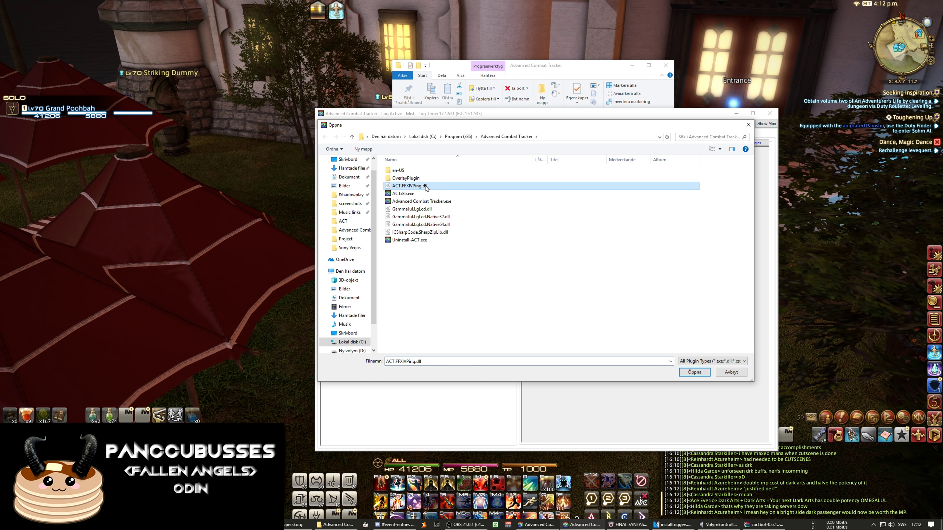
left_click(693, 372)
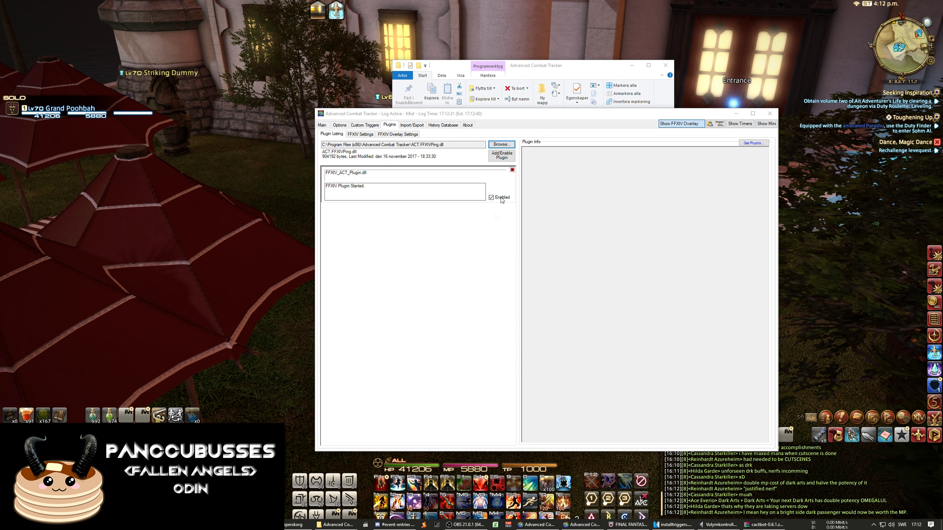
left_click(508, 159)
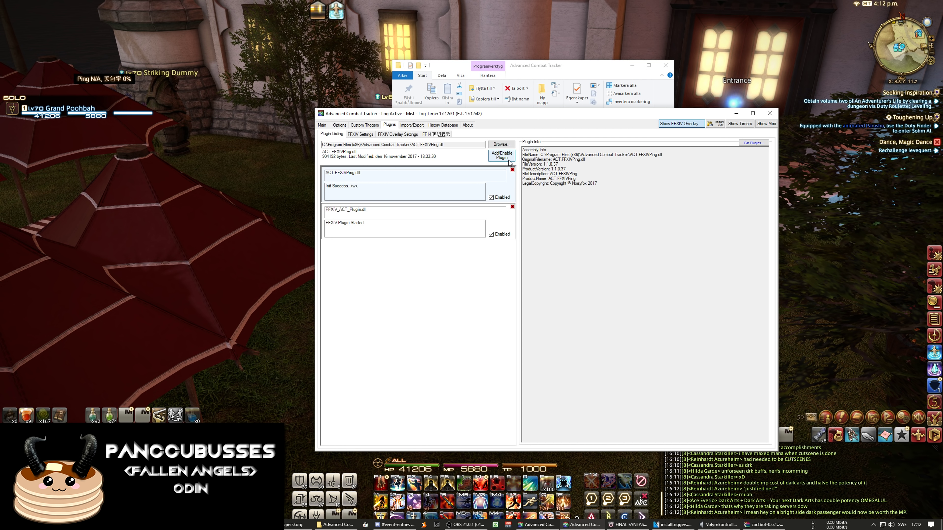
Move the ping overlay up beside the game's buff icons and set the ping plugin's language to English (United States).
left_click_drag(104, 81, 248, 36)
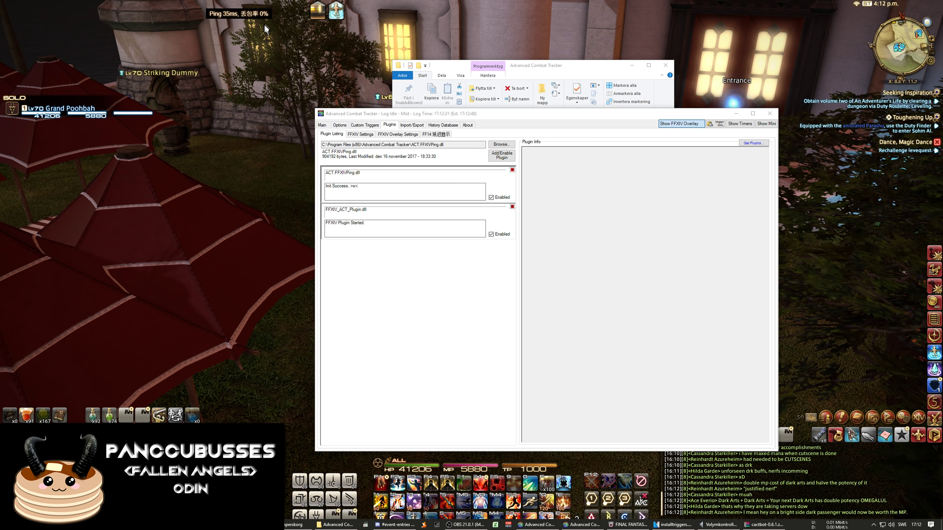
left_click(426, 135)
left_click(394, 155)
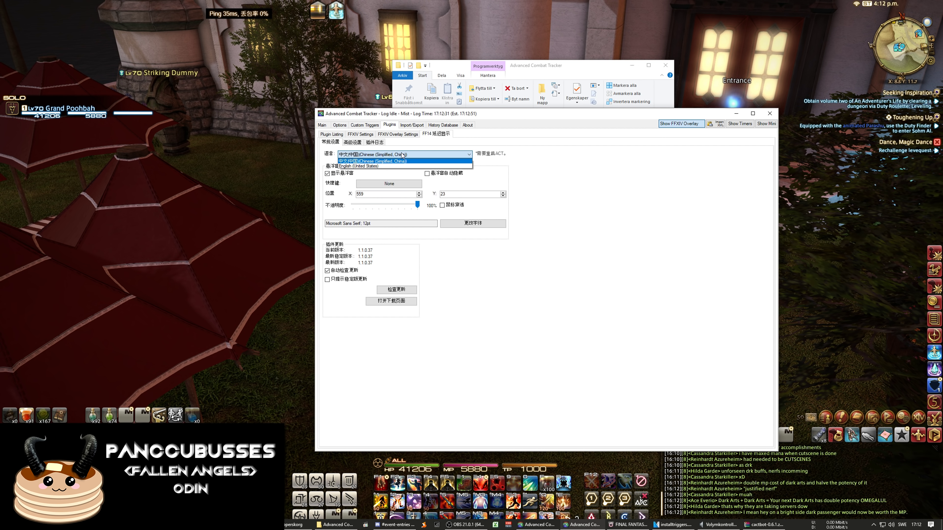
left_click(394, 166)
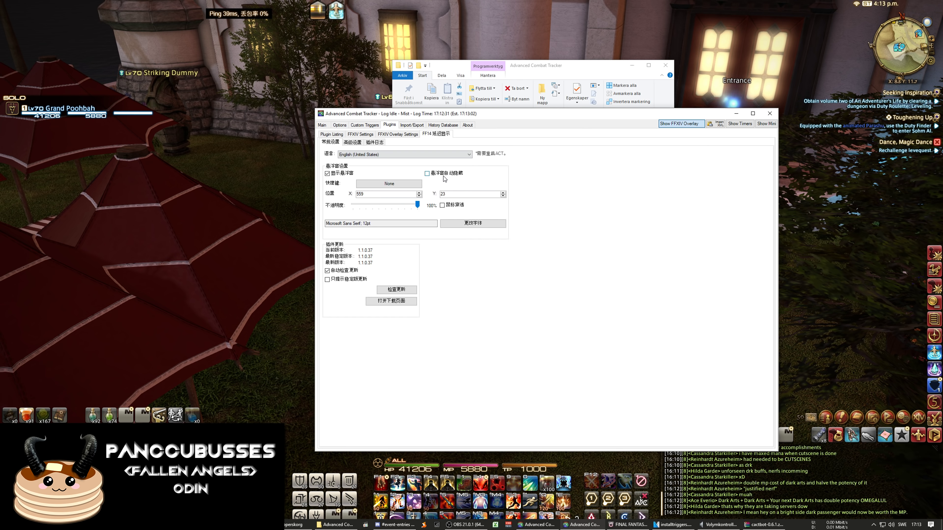
Add and enable OverlayPlugin.dll from the OverlayPlugin folder as a plugin.
left_click(385, 133)
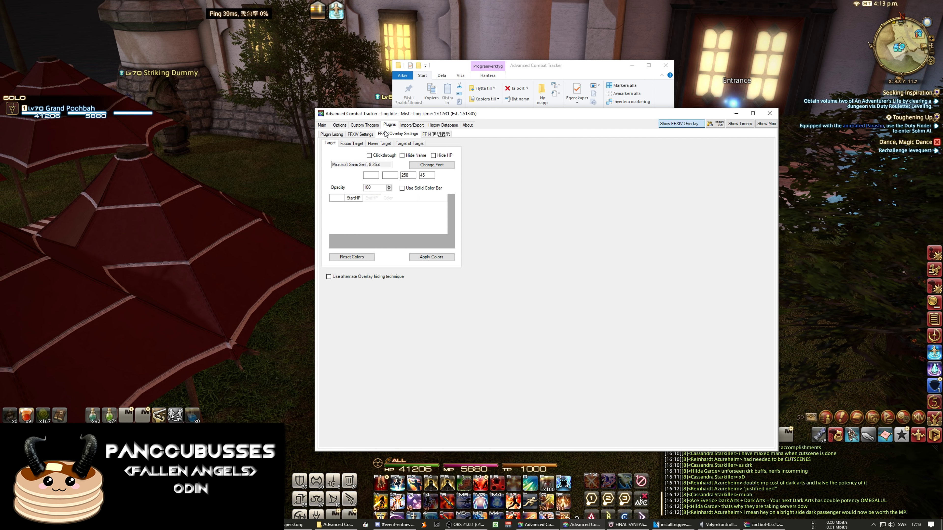
left_click(360, 134)
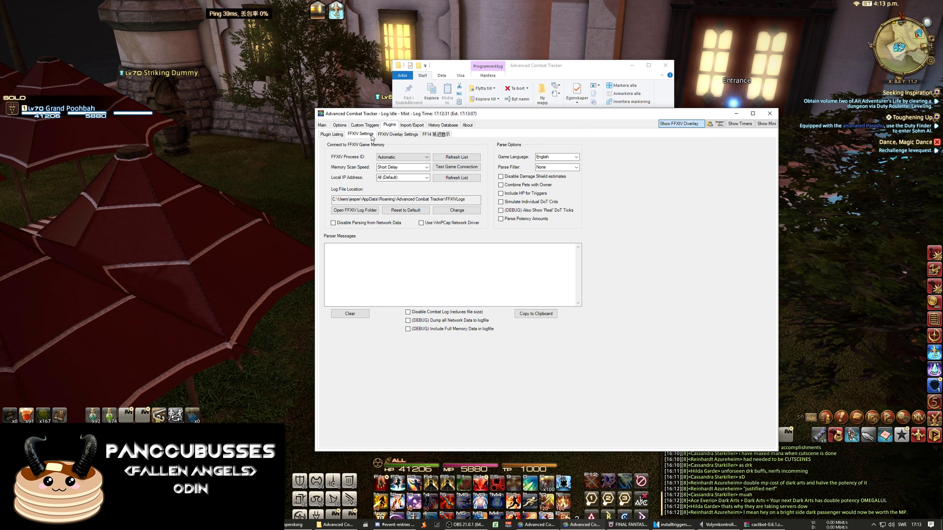
left_click(331, 134)
left_click(507, 144)
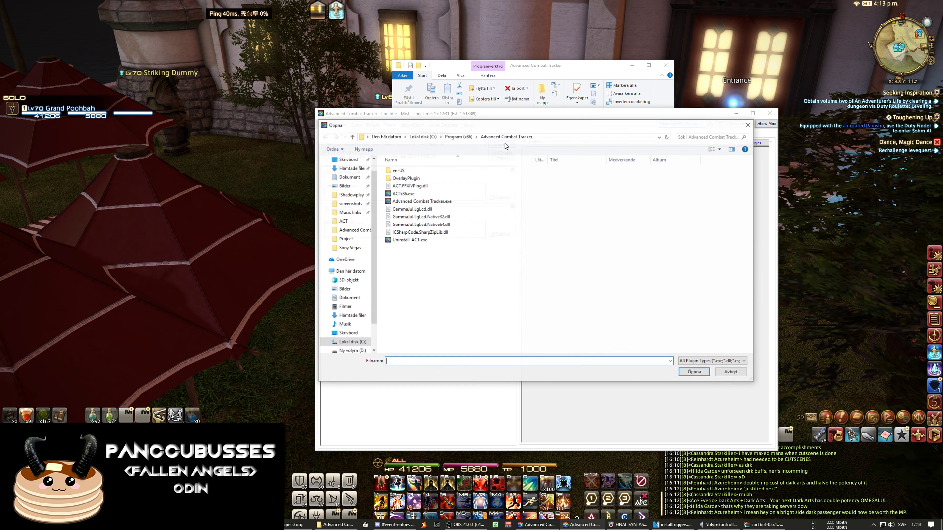
left_click(423, 178)
double_click(422, 176)
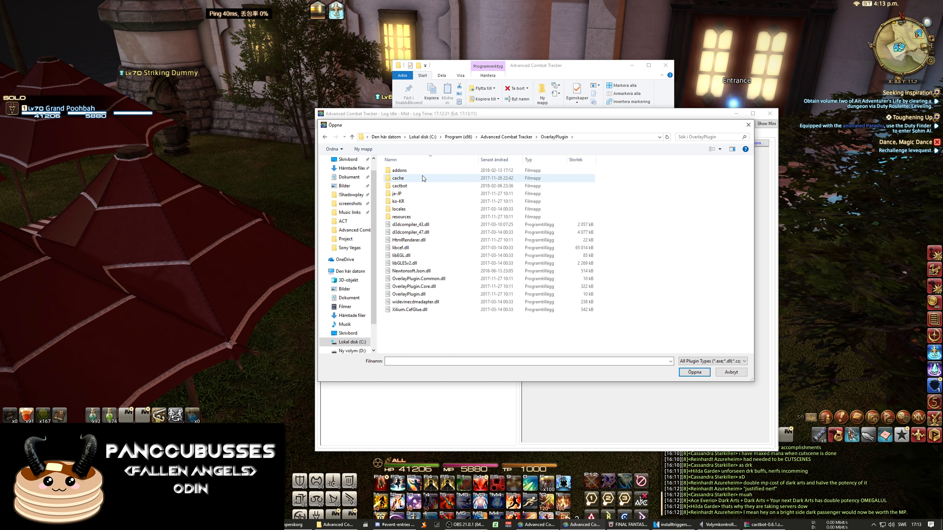
left_click(436, 296)
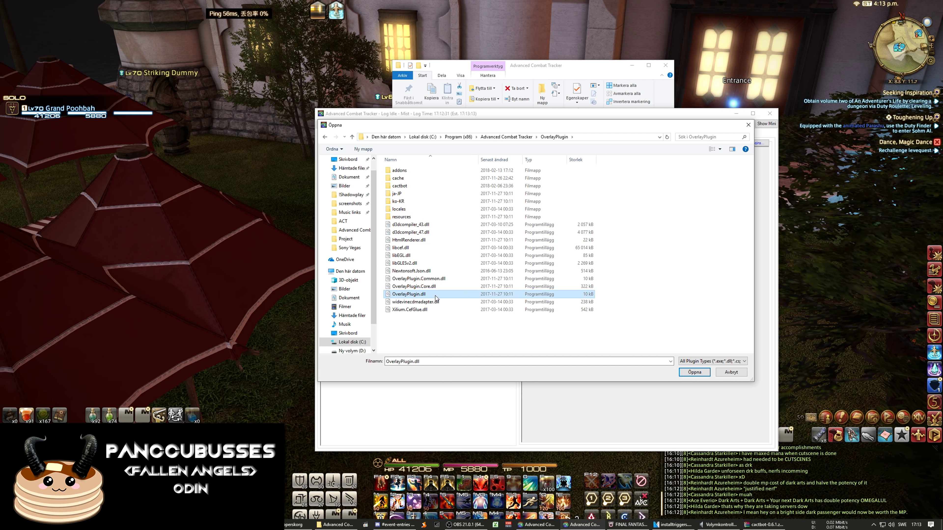
left_click(694, 372)
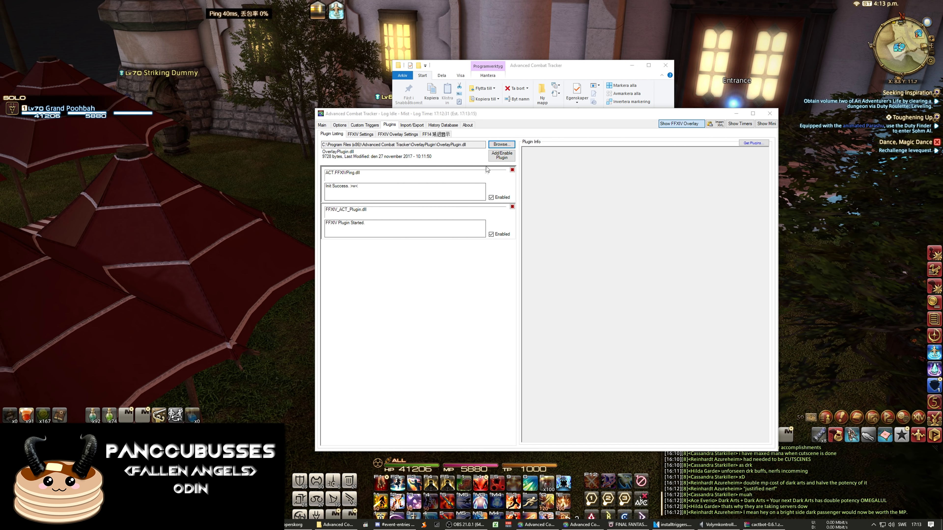
left_click(500, 156)
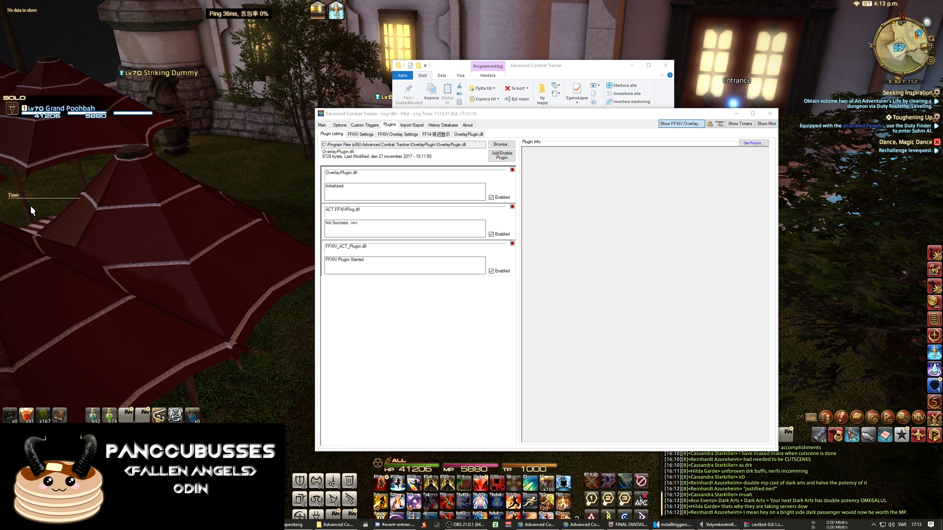
Switch to the game and attack the Lv60 Striking Dummy with a skill combo to examine the DPS overlay.
left_click(284, 227)
key("Tab")
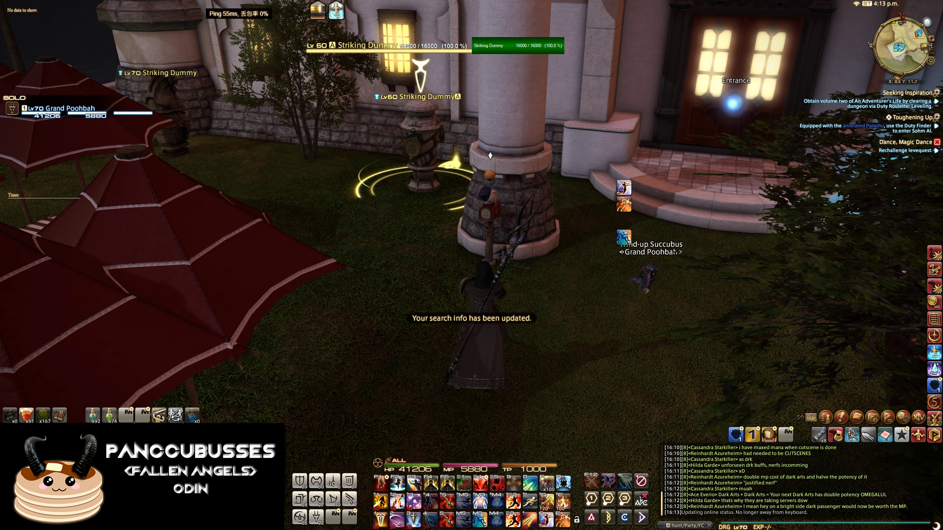
key("q")
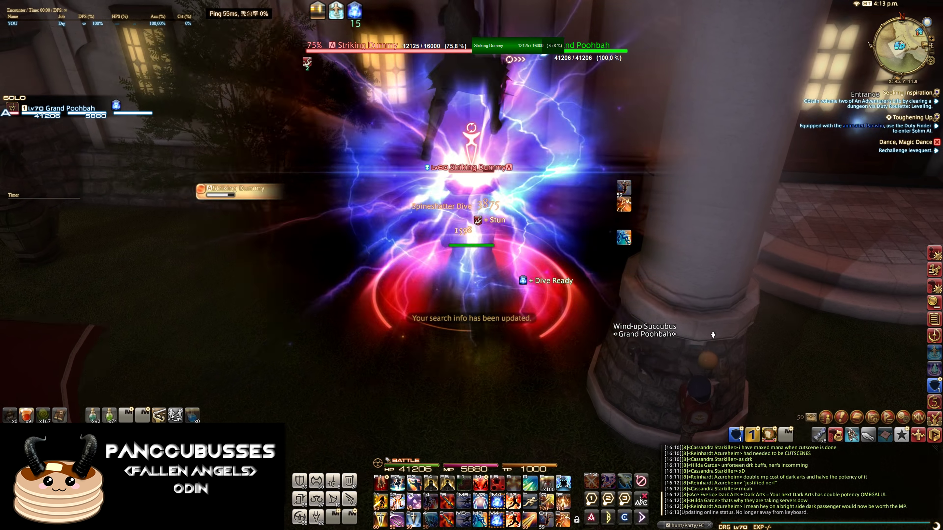
key("grave")
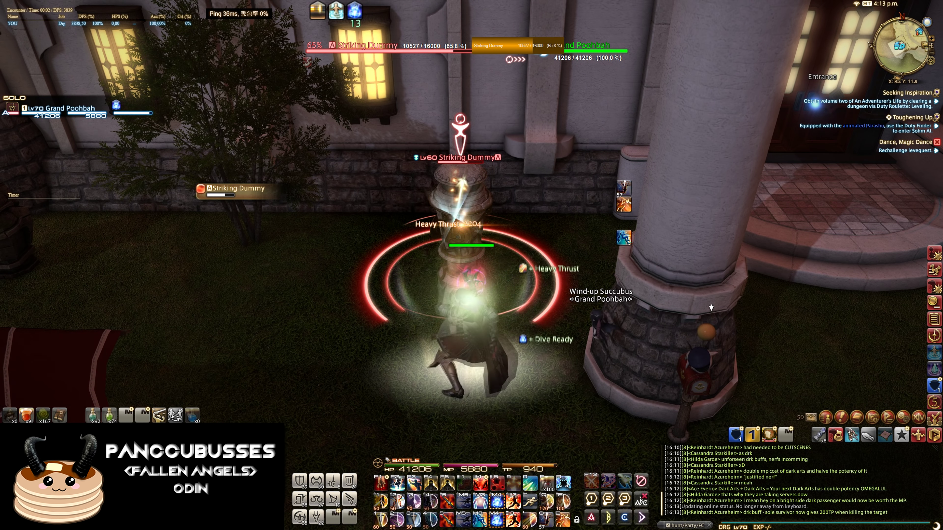
key("1")
key("2")
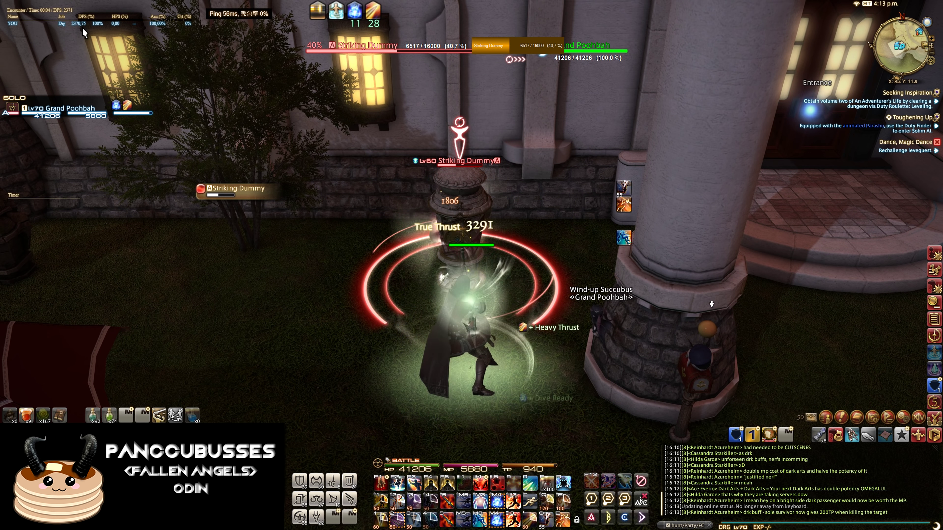
key("2")
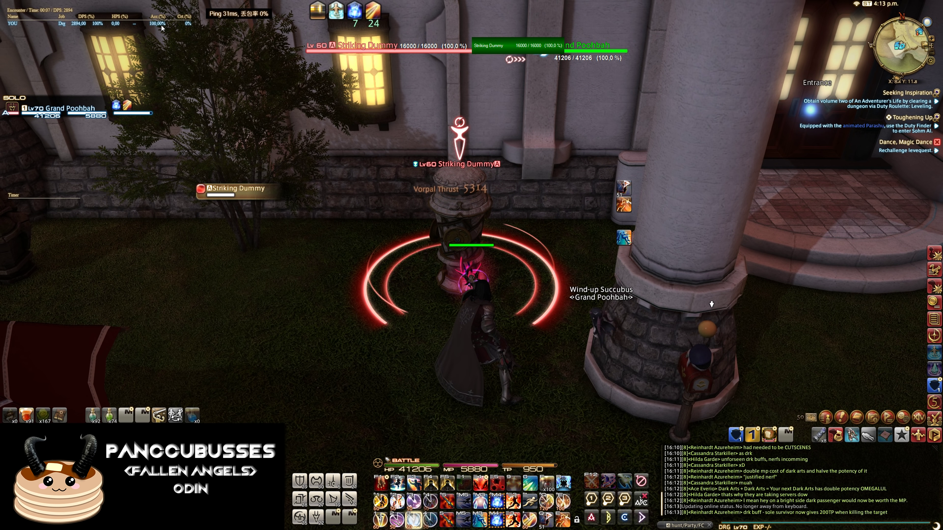
key("3")
key("M4")
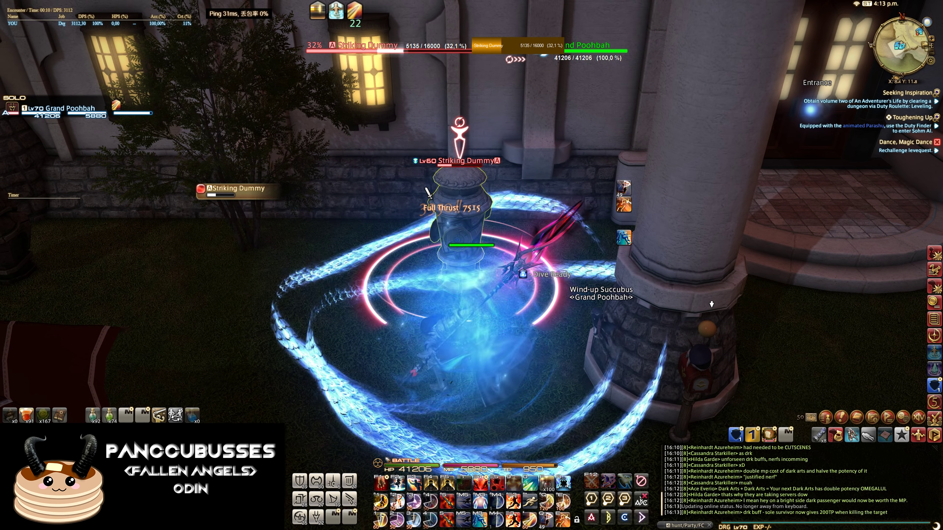
key("e")
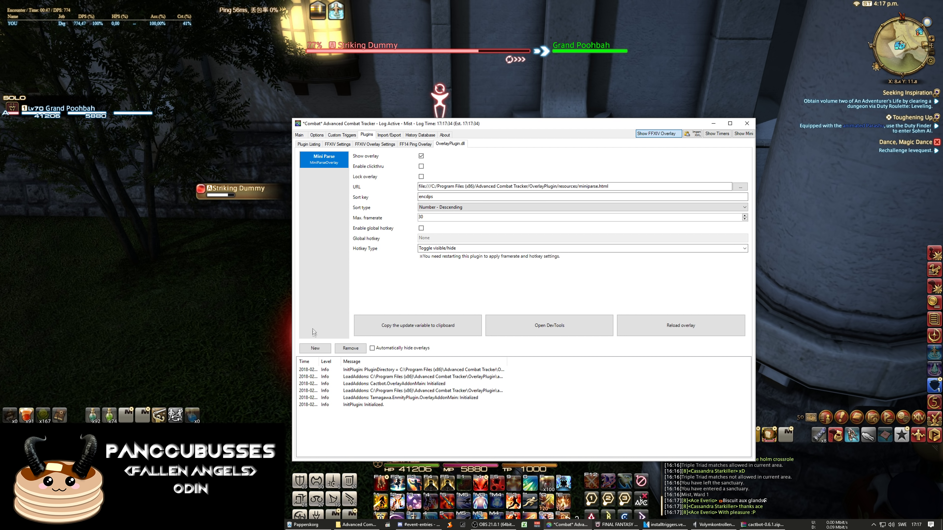
Create a new overlay named Raid of type Cactbot in the OverlayPlugin settings.
left_click(316, 348)
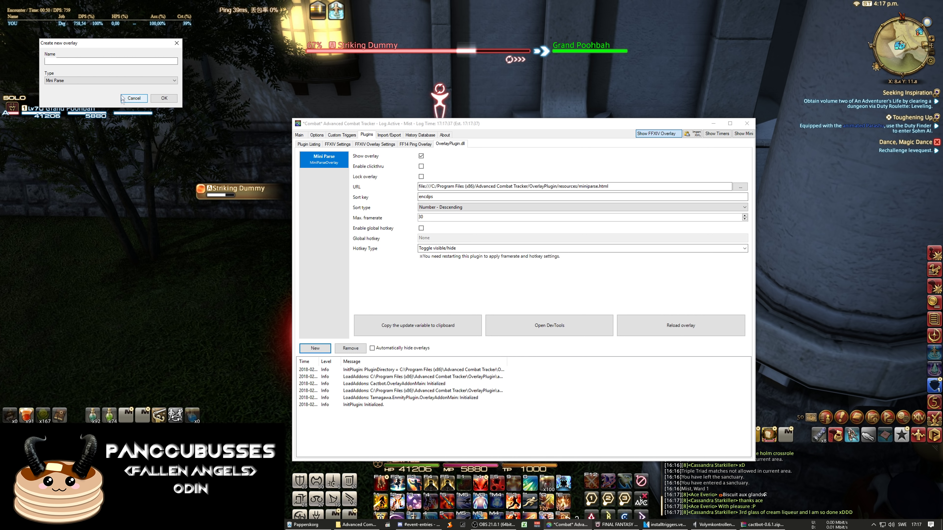
type("Raid")
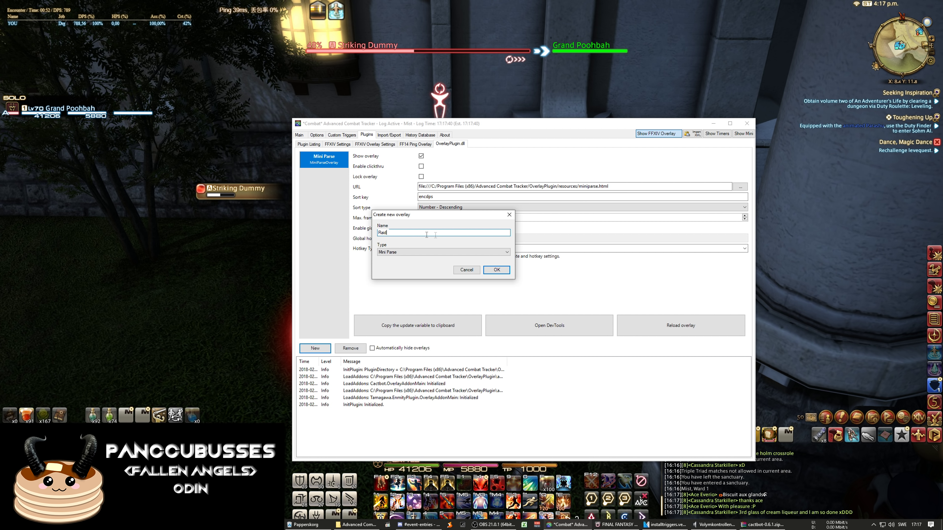
left_click(428, 253)
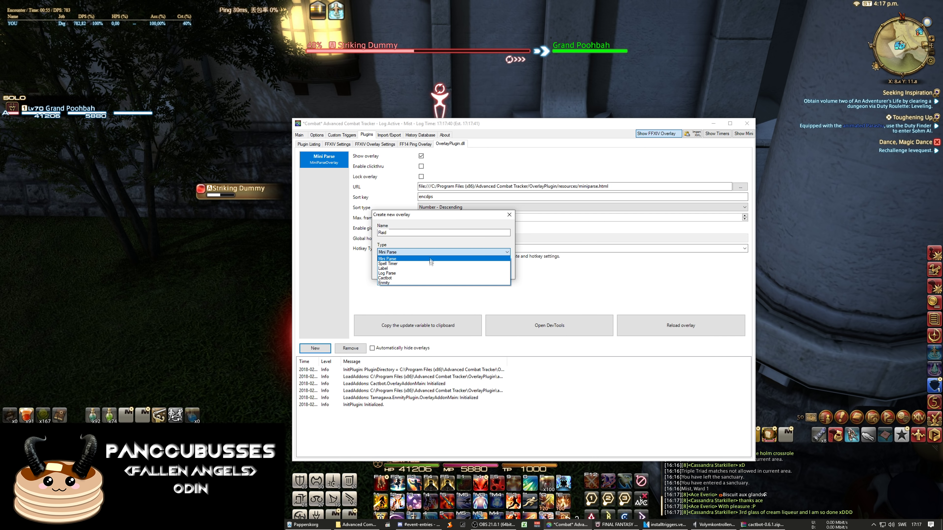
left_click(422, 278)
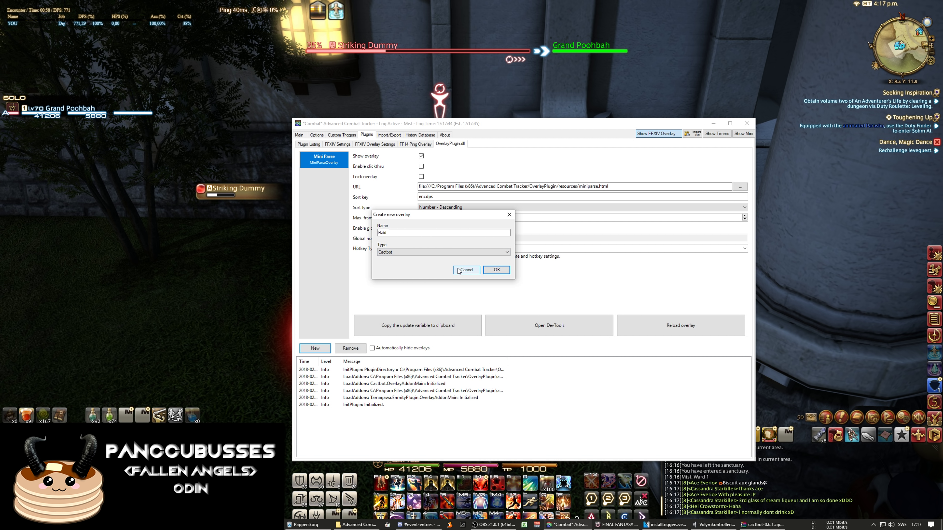
left_click(494, 271)
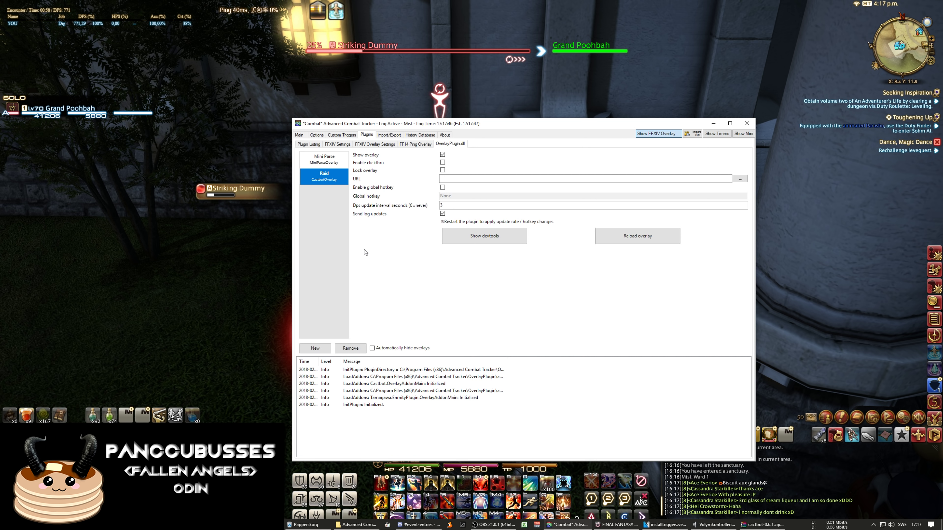
Set the Raid overlay's URL to raidboss.html from cactbot/ui/raidboss and move the overlay beside the tracker window, clear of the DPS overlay.
left_click(740, 178)
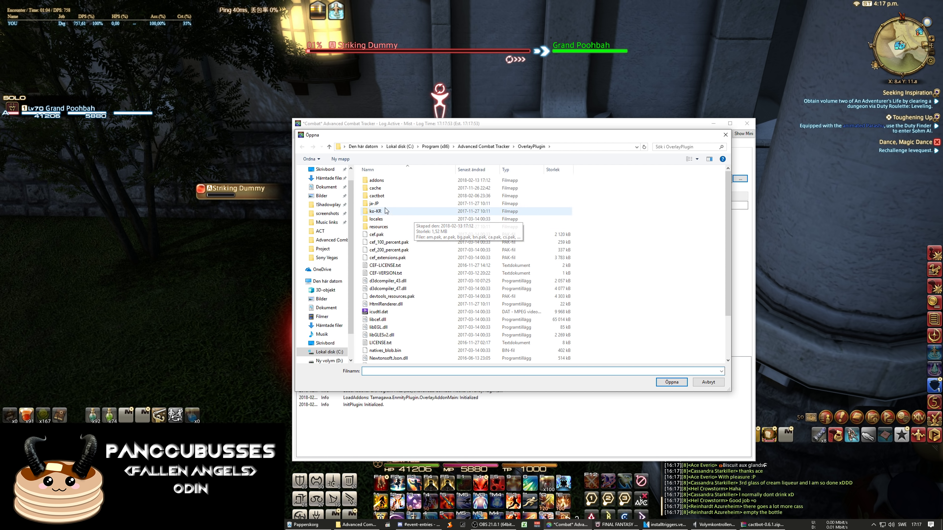
double_click(384, 197)
double_click(384, 188)
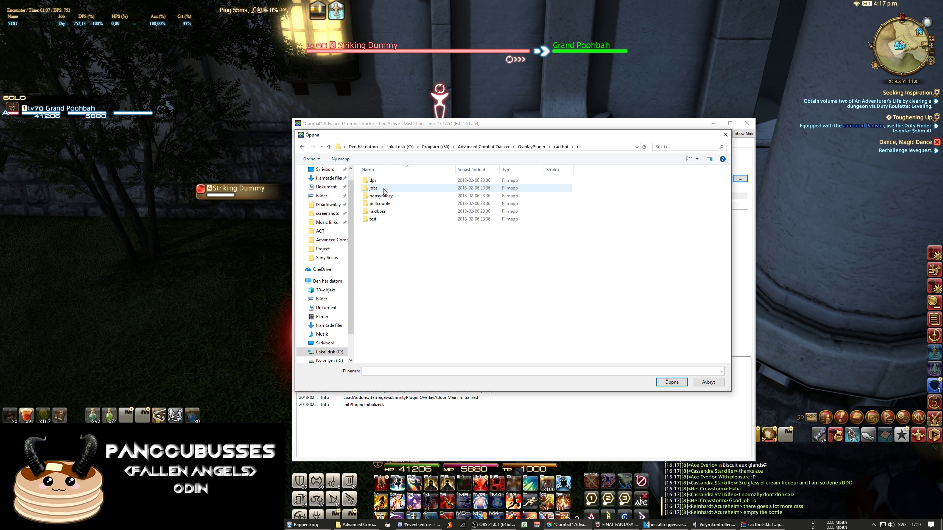
double_click(382, 211)
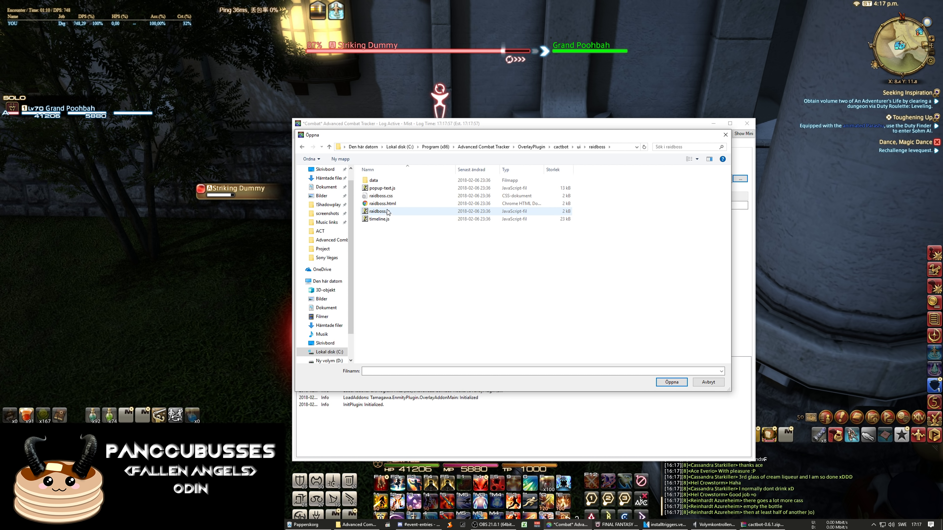
left_click(390, 205)
double_click(390, 205)
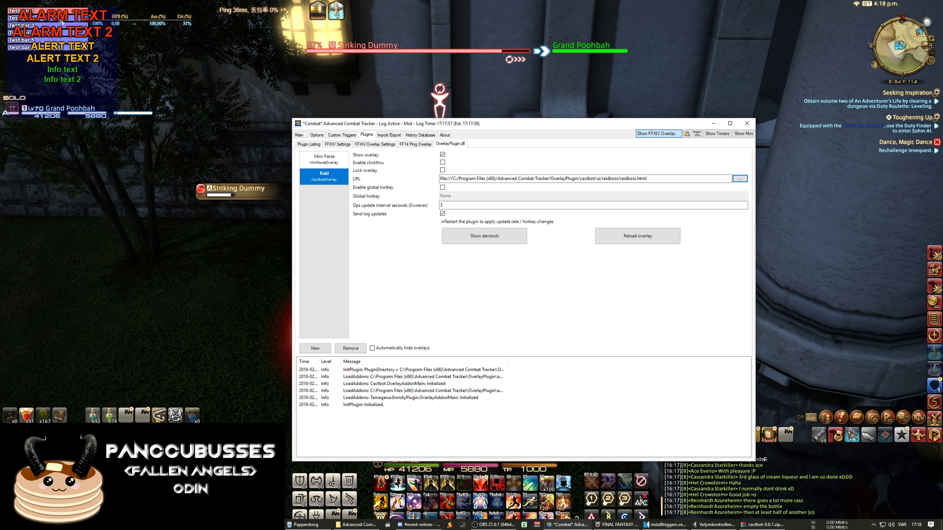
left_click_drag(61, 23, 795, 203)
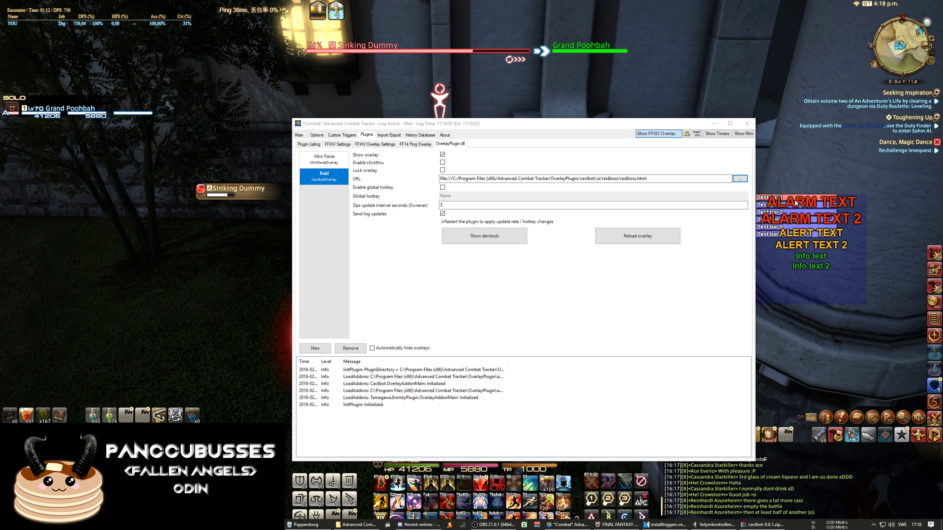
Lock the Raid overlay to preview it, unlock it again, and enable clickthru for it.
left_click(442, 170)
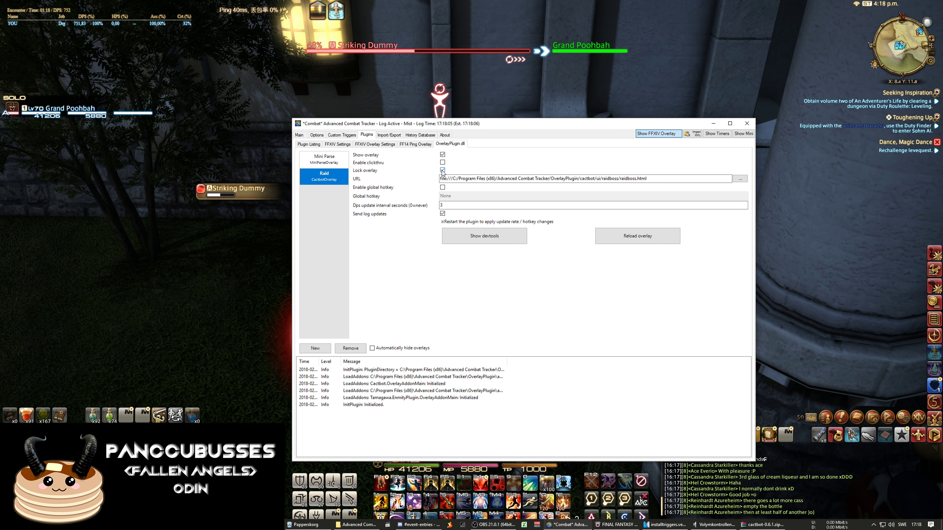
left_click(443, 170)
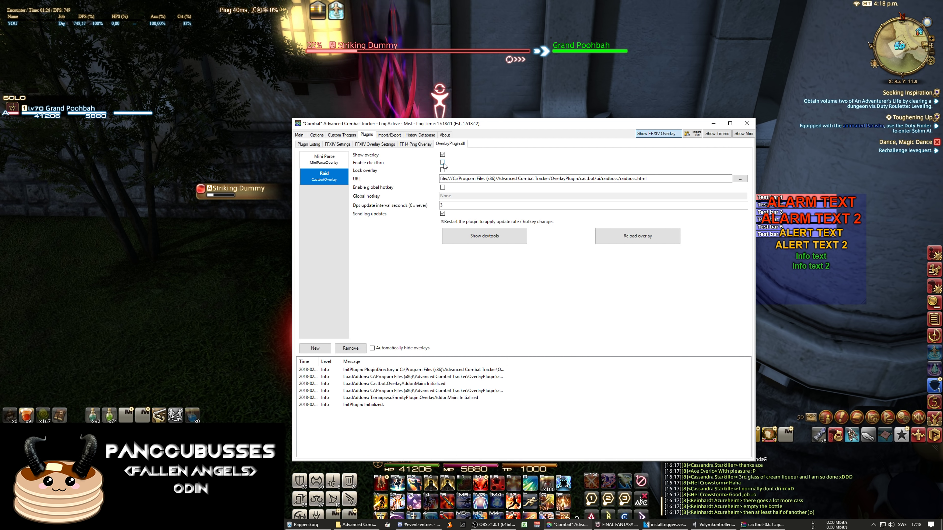
left_click(443, 164)
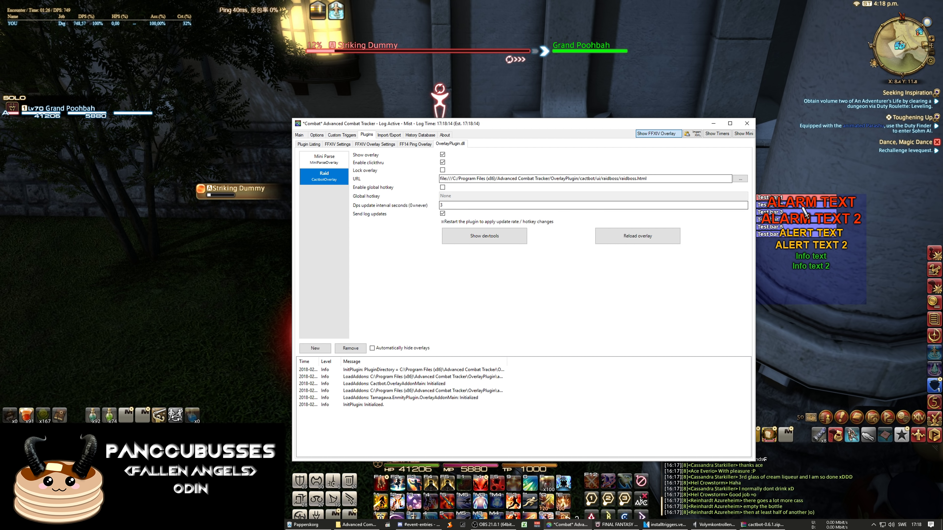
Reposition the tracker window and create a new overlay named pewpew of type Cactbot in the OverlayPlugin settings.
left_click(793, 216)
key("alt+Tab")
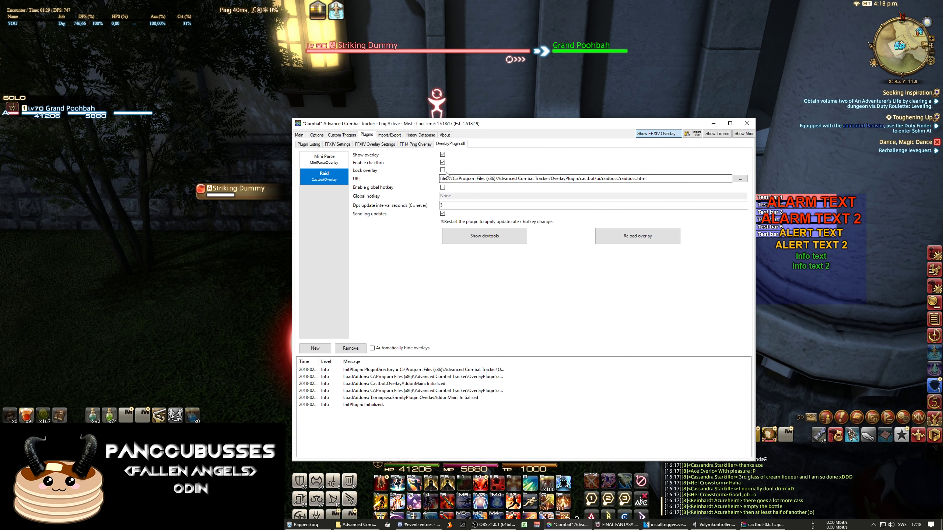
left_click_drag(440, 125, 405, 139)
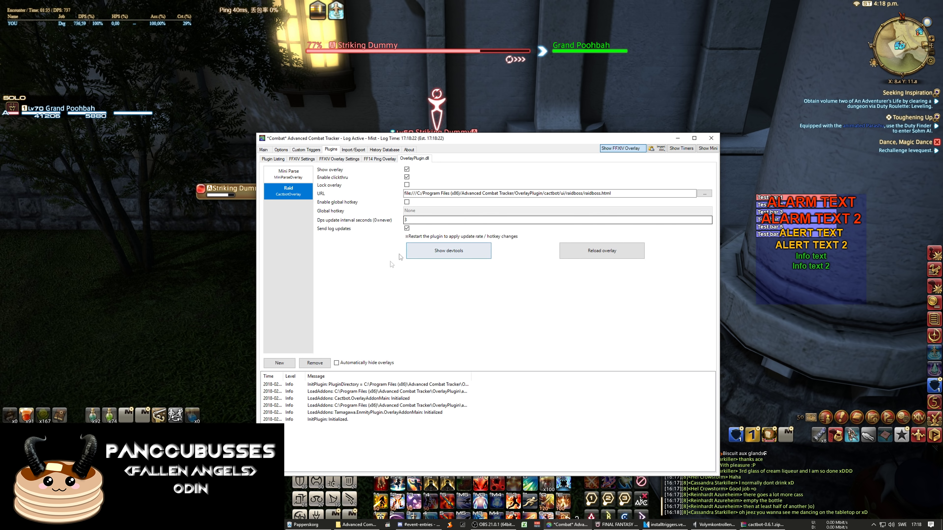
left_click(279, 363)
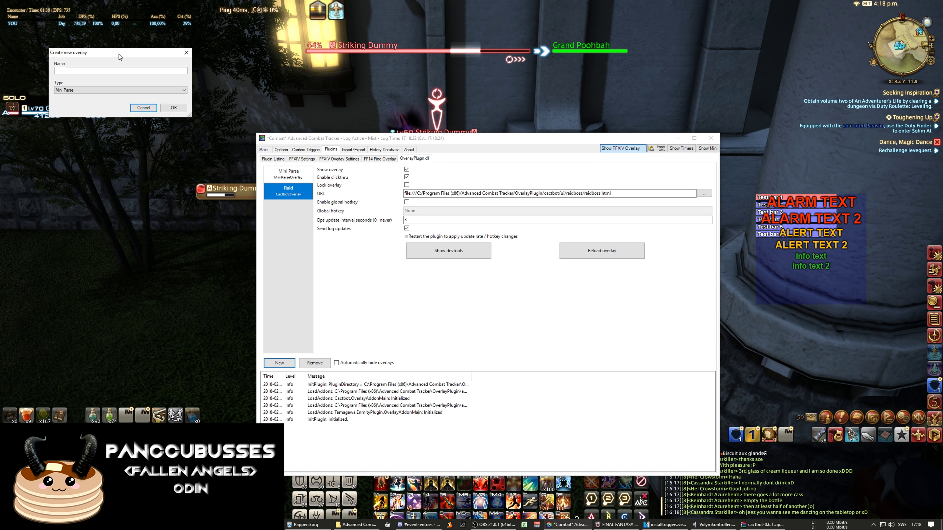
left_click_drag(116, 45, 445, 267)
left_click(439, 296)
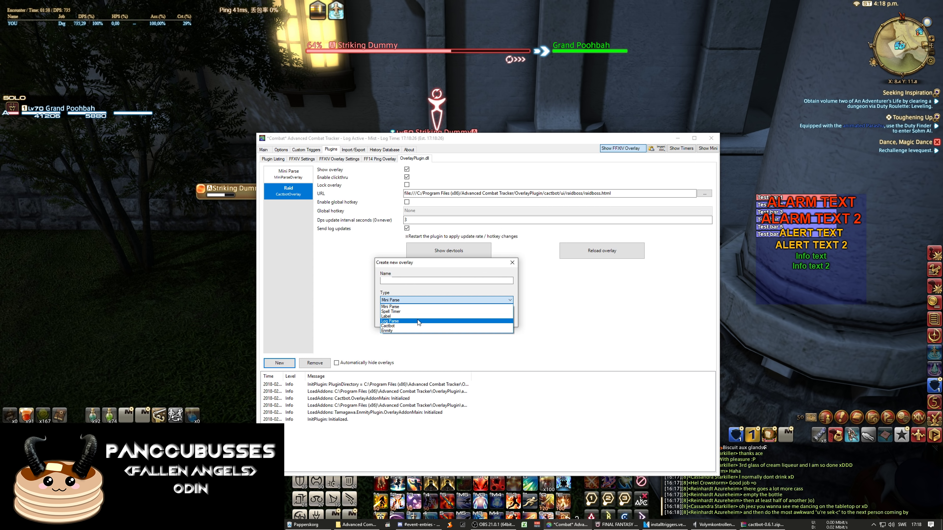
left_click(410, 326)
left_click(407, 281)
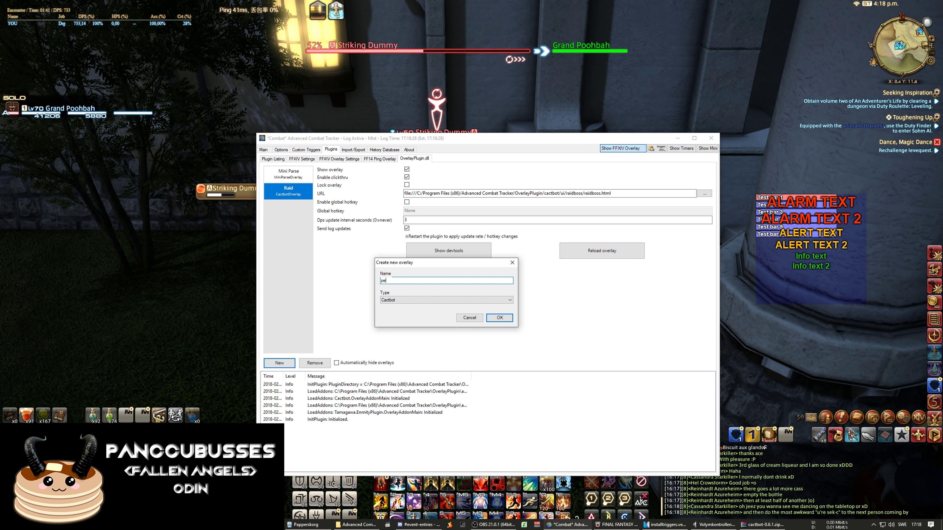
key("Return")
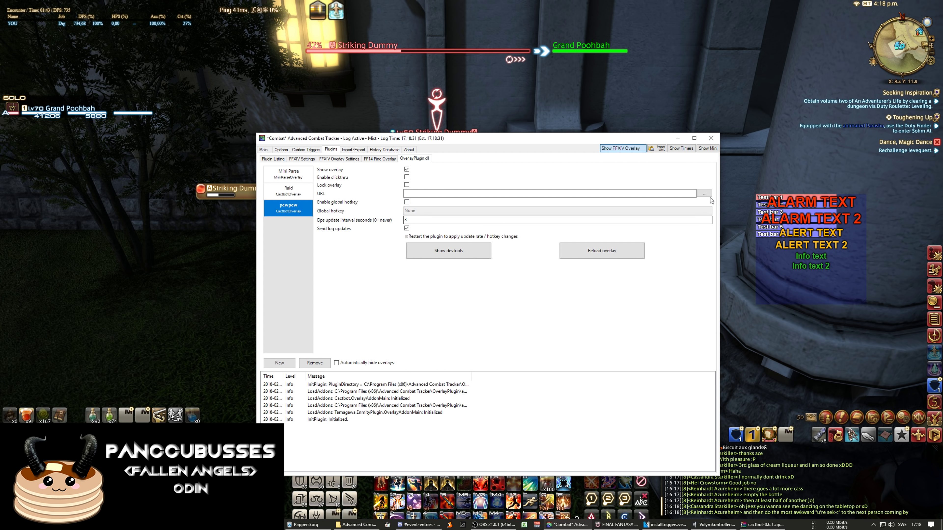
Set the pewpew overlay's URL to dps.html from cactbot/ui/dps/rdmty and place the overlay below the party list.
left_click(704, 194)
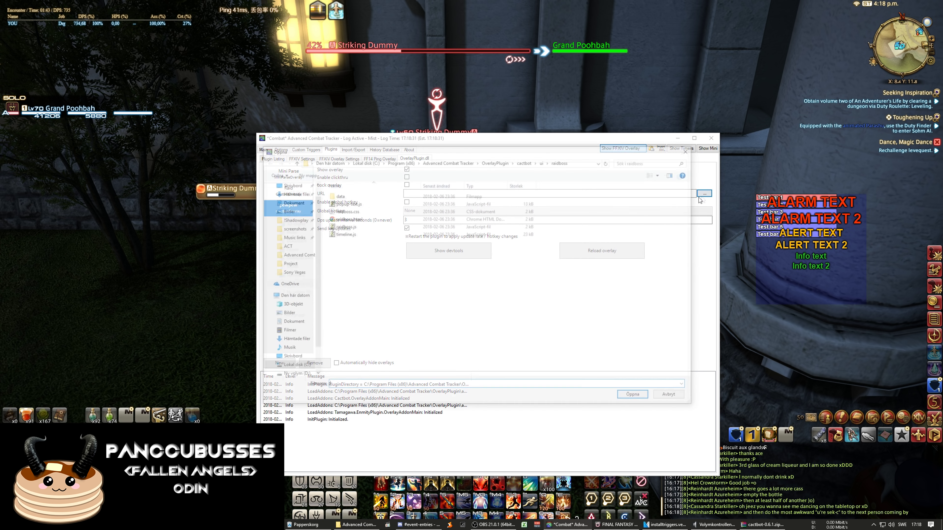
left_click(543, 161)
double_click(354, 196)
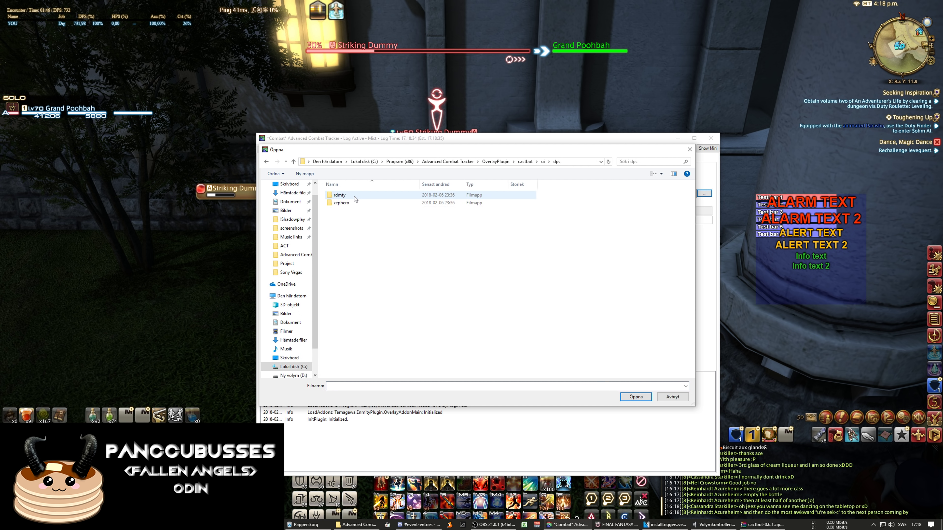
double_click(355, 196)
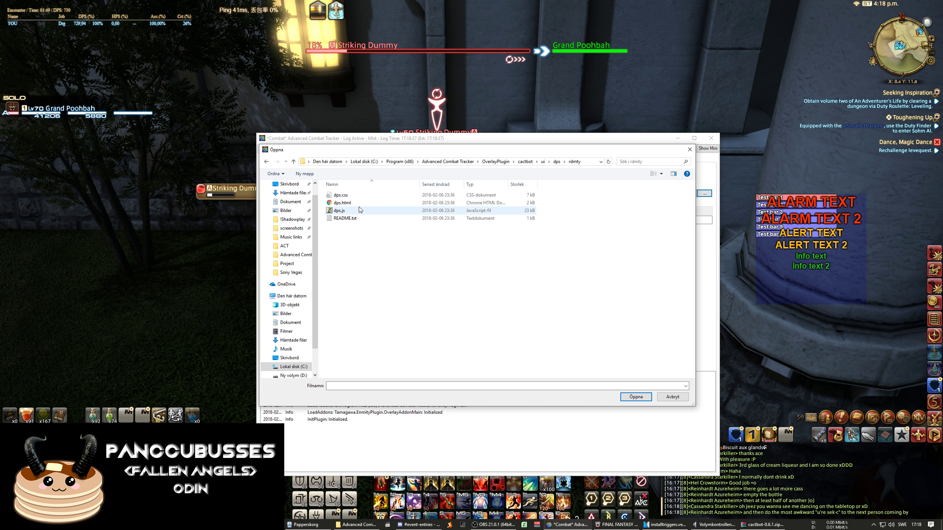
double_click(342, 203)
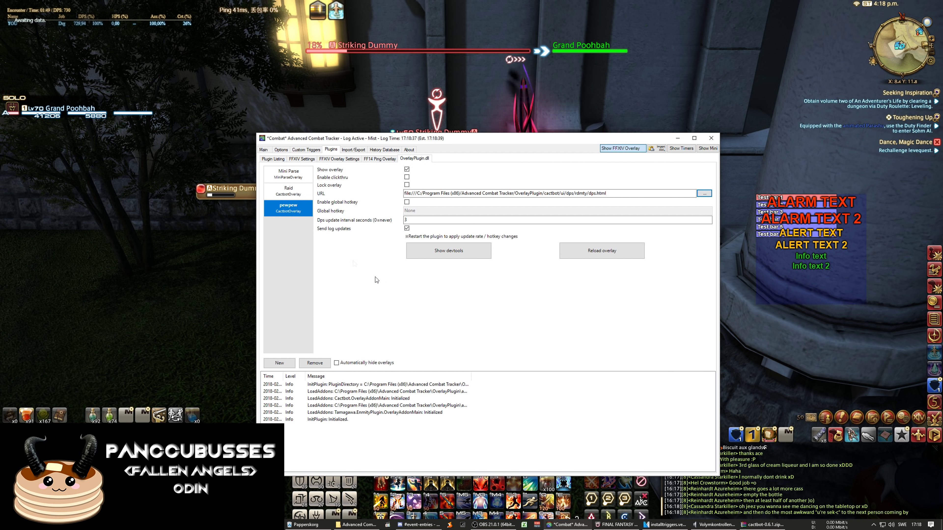
left_click_drag(50, 27, 100, 166)
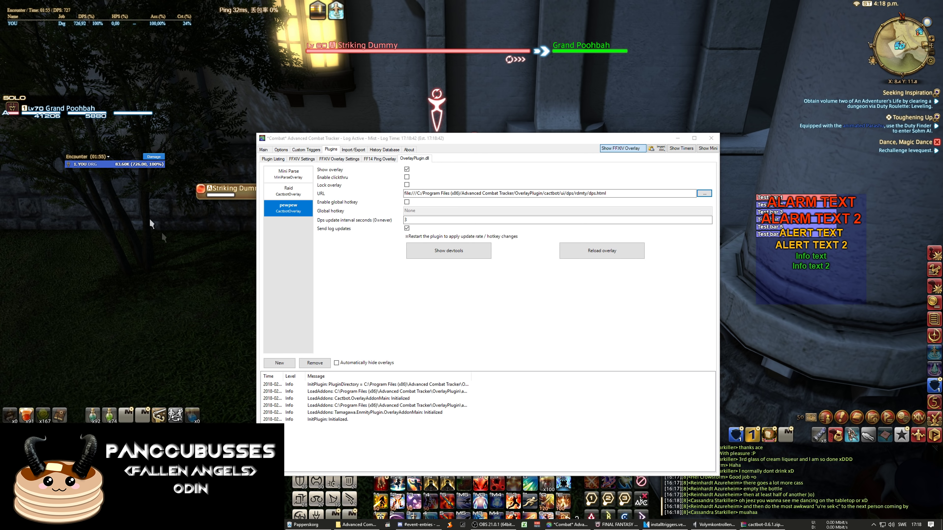
Try the xephero DPS style by setting the pewpew overlay's URL to xephero-cactbot.html from cactbot/ui/dps/xephero.
left_click(704, 193)
left_click(557, 161)
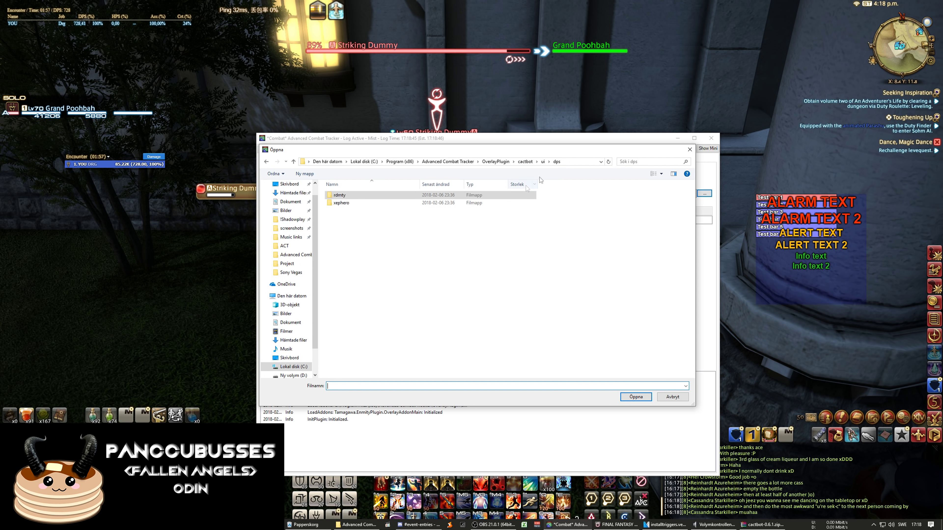
double_click(346, 203)
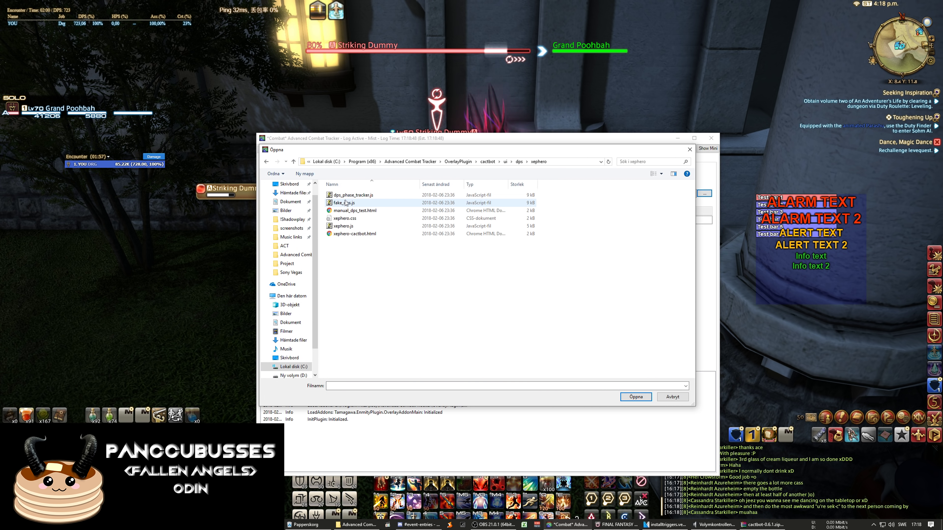
left_click(353, 235)
double_click(353, 235)
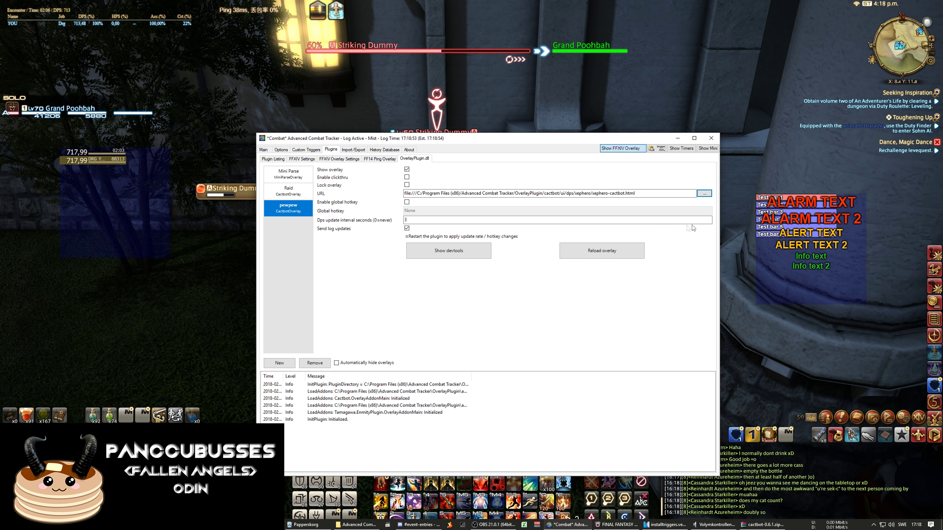
Set the pewpew overlay's URL back to dps.html from the rdmty folder and shift the overlay closer to the screen's edge.
left_click(704, 194)
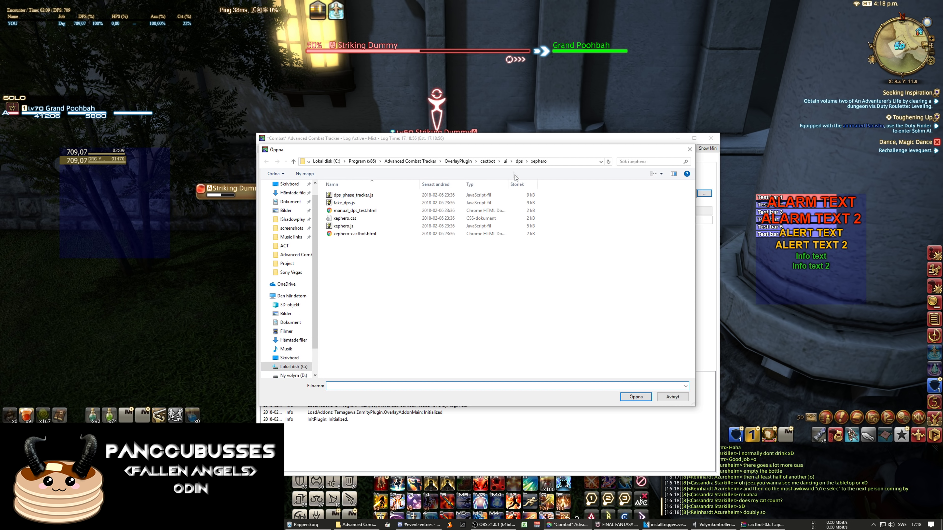
double_click(344, 196)
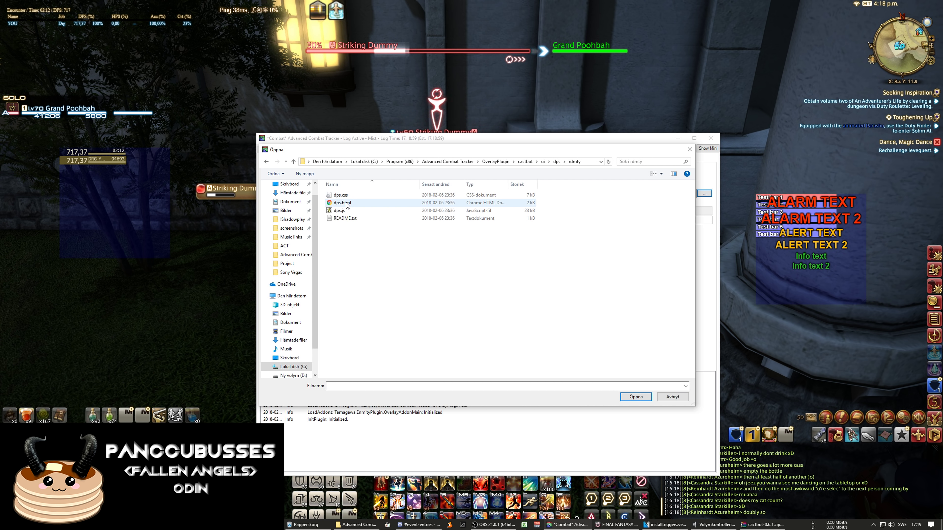
double_click(347, 203)
left_click_drag(88, 161, 52, 170)
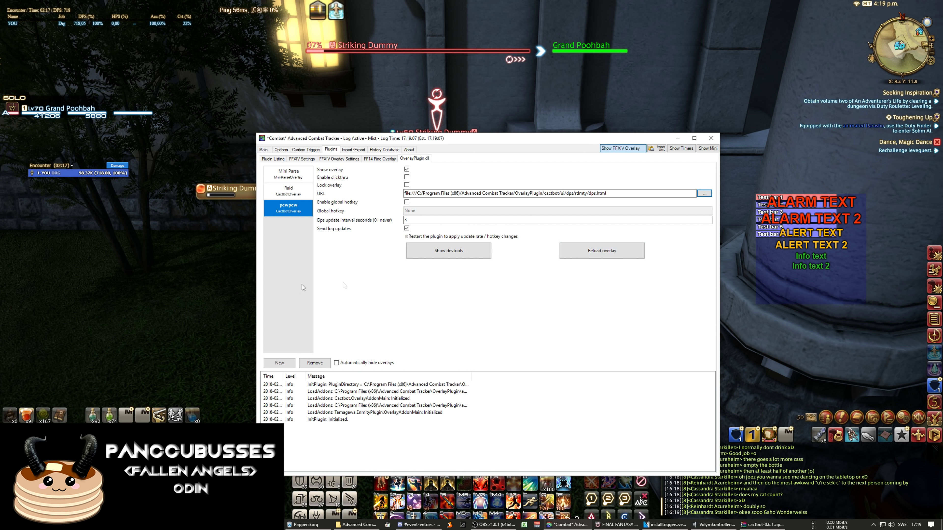
Create another new overlay named Opsy of type Cactbot.
left_click(284, 363)
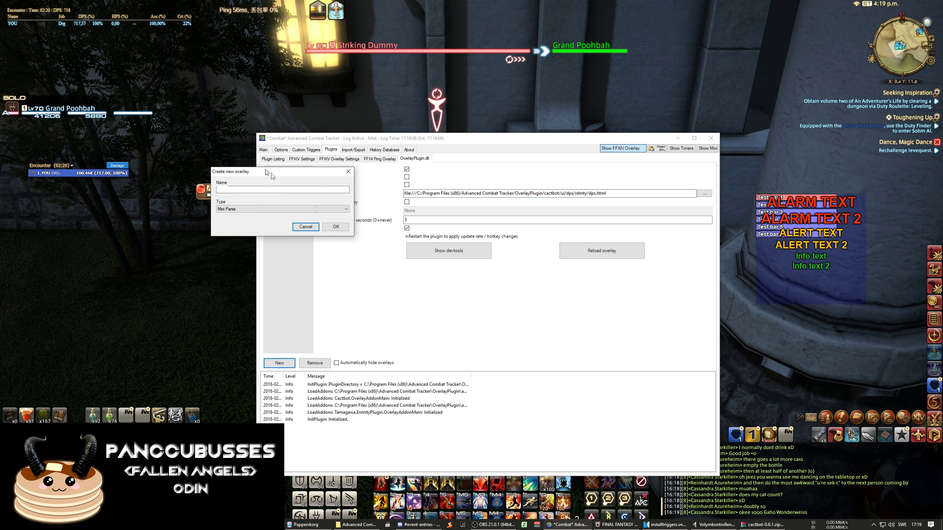
left_click(369, 290)
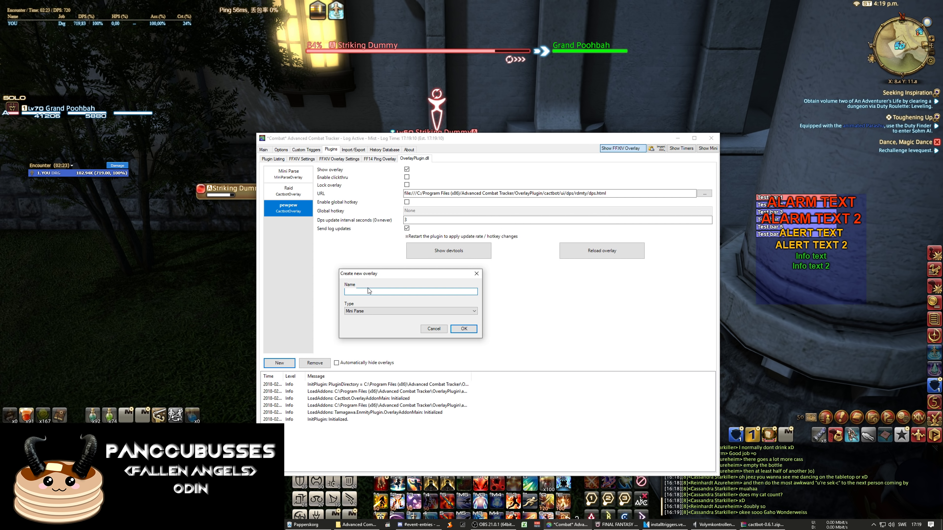
type("Opsy")
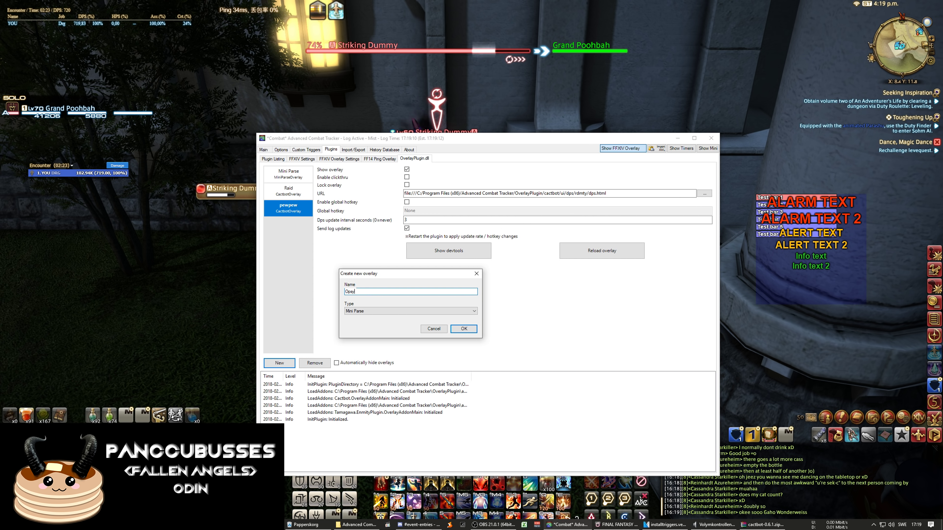
left_click(370, 311)
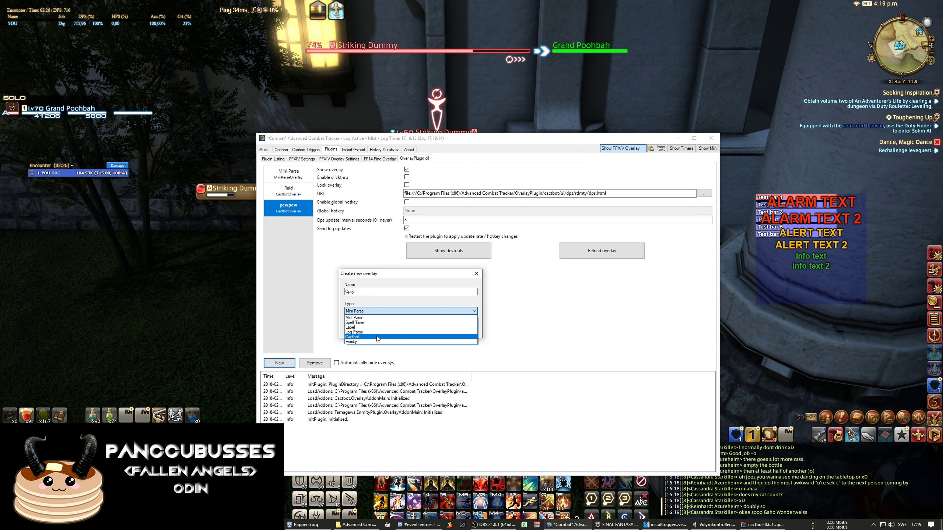
left_click(375, 343)
left_click(463, 329)
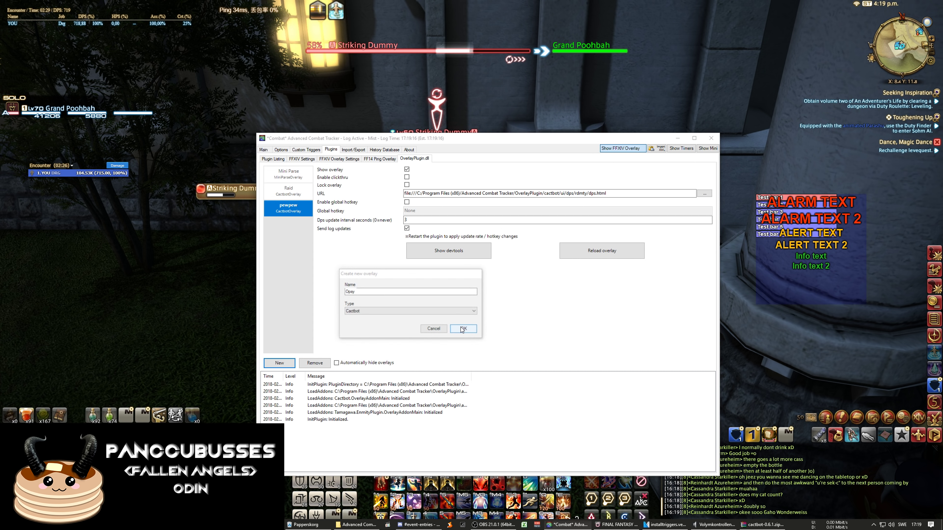
Set the Opsy overlay's URL to oopsyraidsy.html from cactbot/ui/oopsyraidsy.
left_click(707, 193)
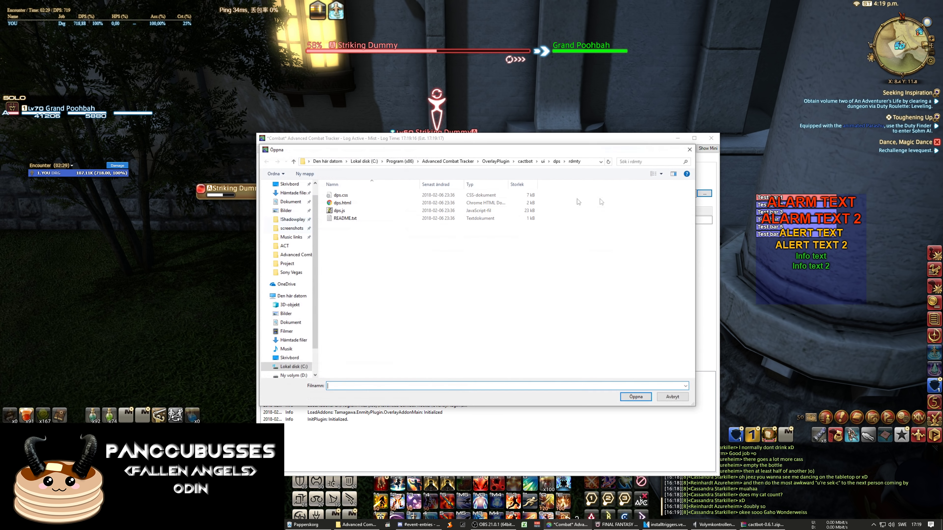
left_click(544, 162)
double_click(372, 210)
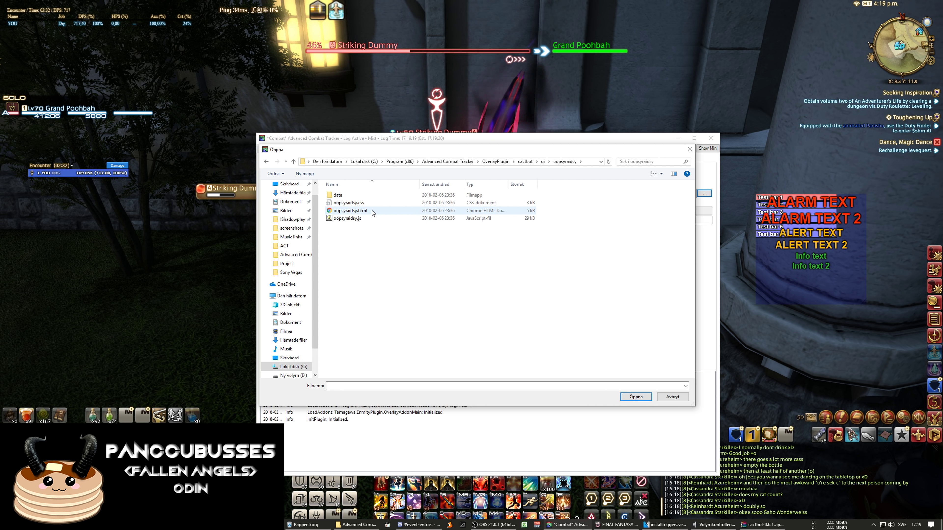
double_click(372, 210)
Resize the Opsy overlay and move it beneath the Raid overlay, clear of the tracker window.
left_click_drag(43, 47, 320, 241)
left_click_drag(394, 315, 424, 339)
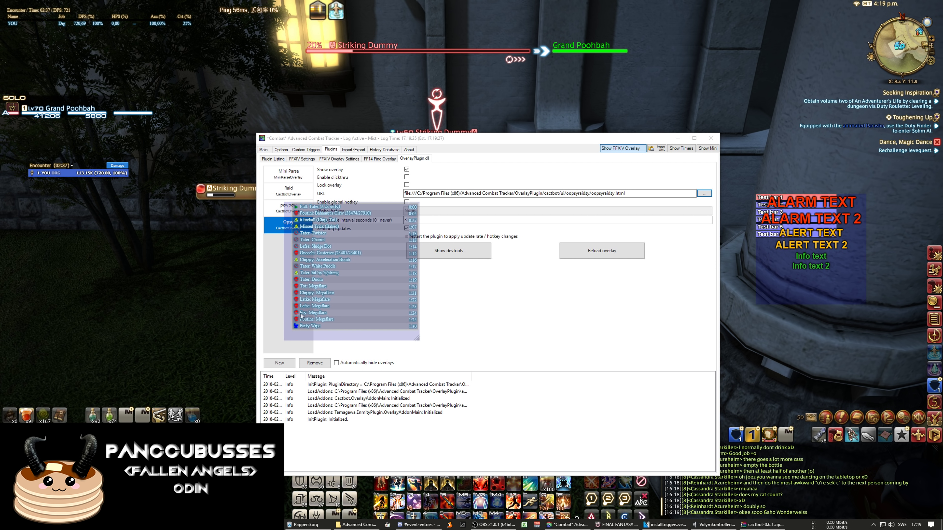
left_click_drag(325, 267, 816, 356)
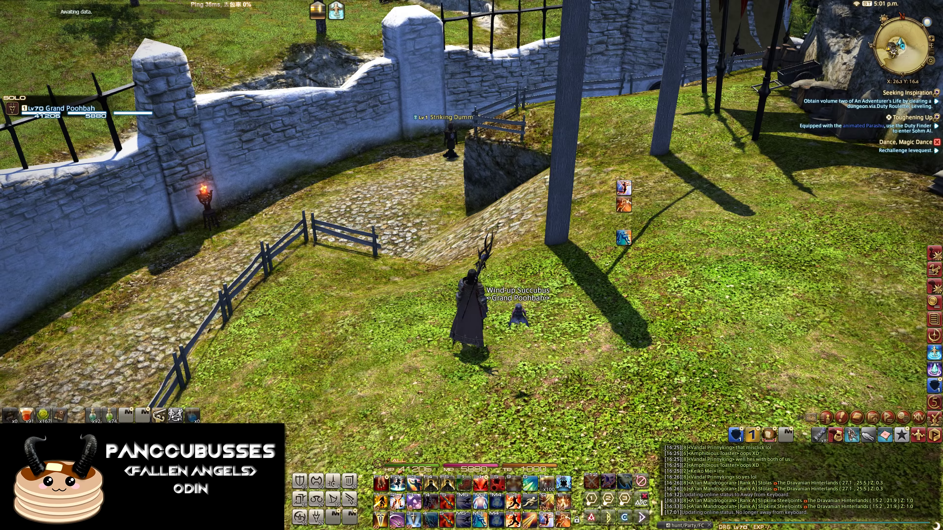
Switch from the game to Advanced Combat Tracker and open the FFXIV plugin's settings.
key("alt+Tab")
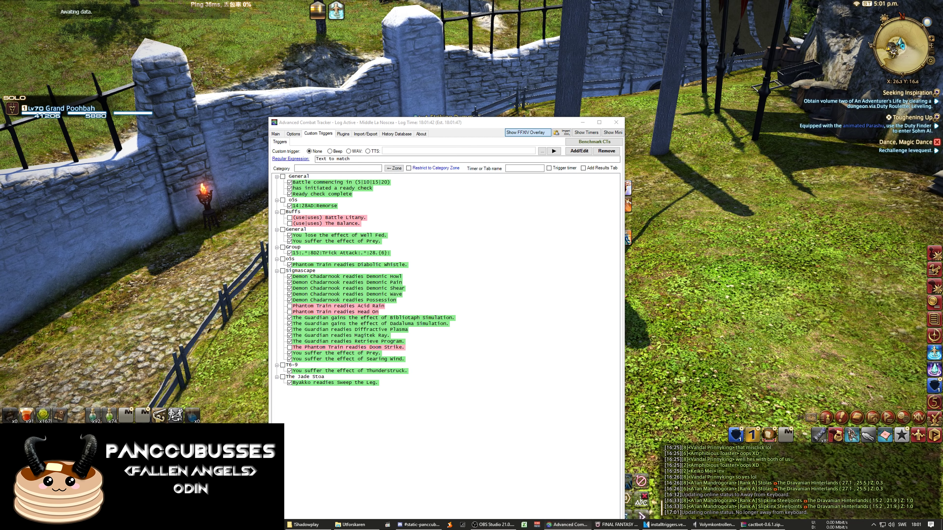
left_click(343, 134)
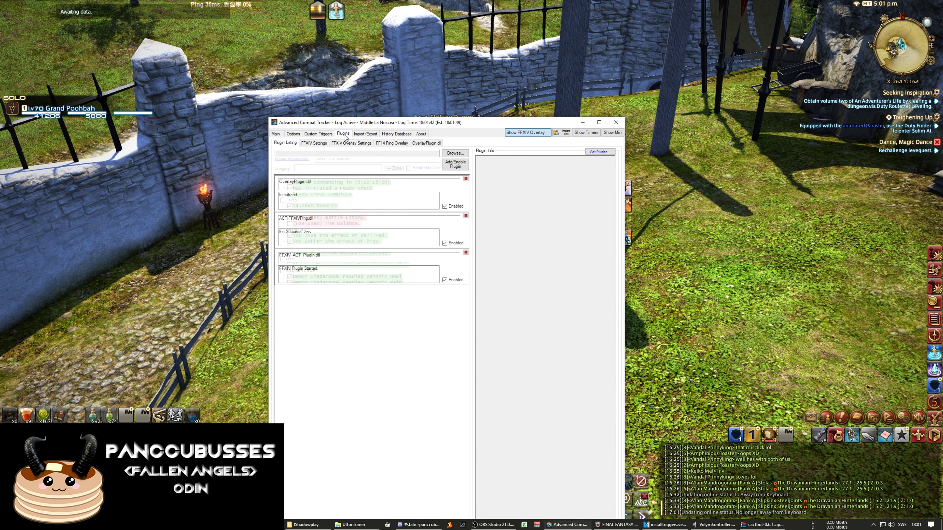
left_click(315, 144)
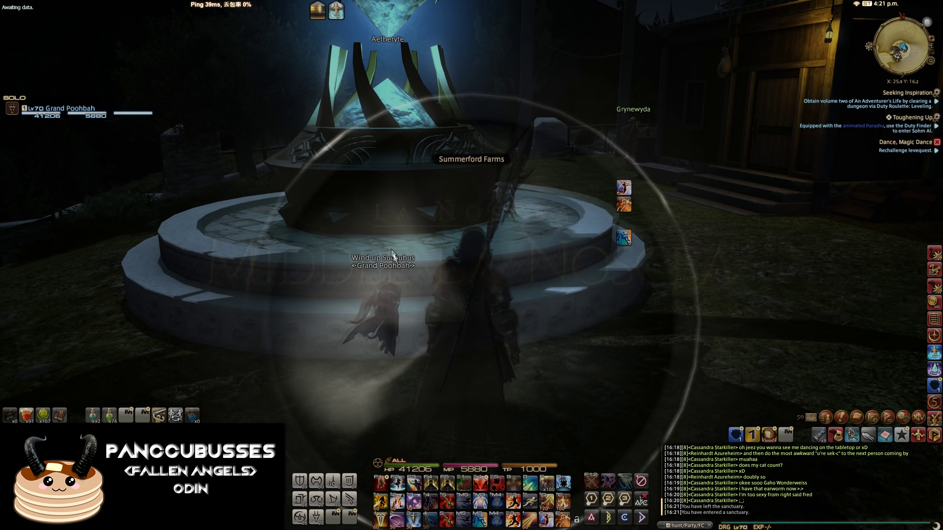
Sprint from the Summerford Farms aetheryte to the Lv1 Striking Dummy by the wall and target it.
left_click_drag(392, 251, 320, 252)
key("w")
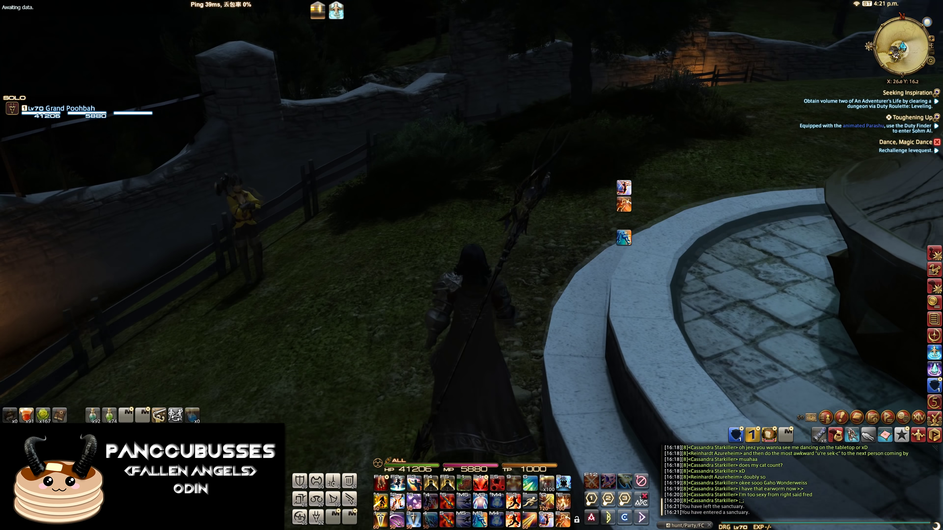
left_click_drag(410, 216, 501, 214)
key("alt+grave")
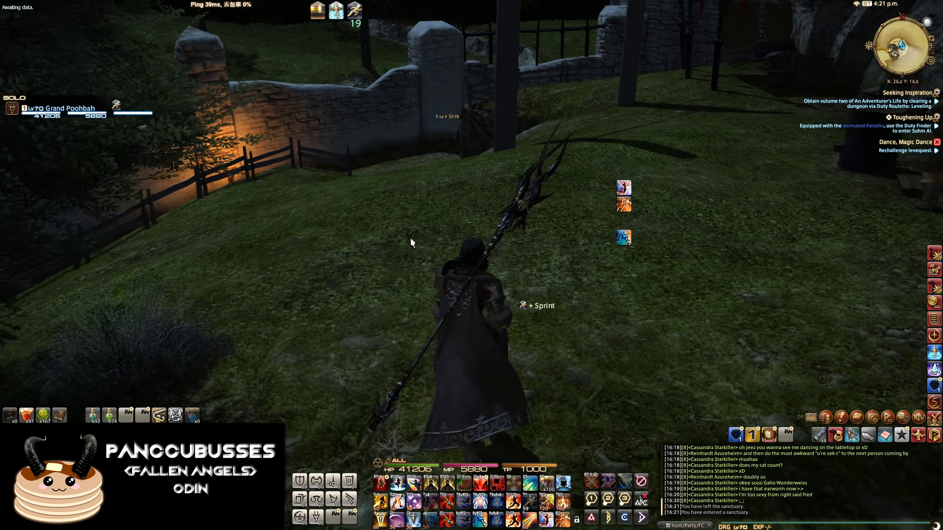
left_click(450, 186)
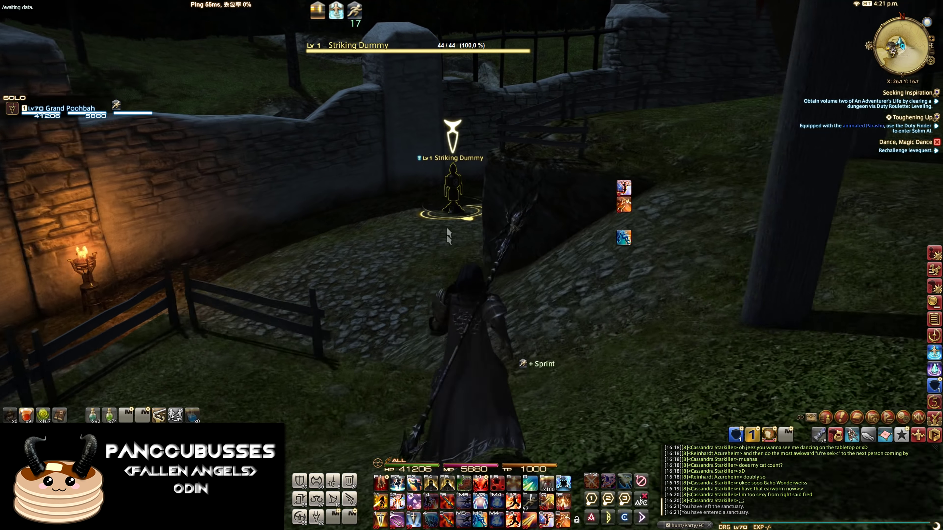
key("w")
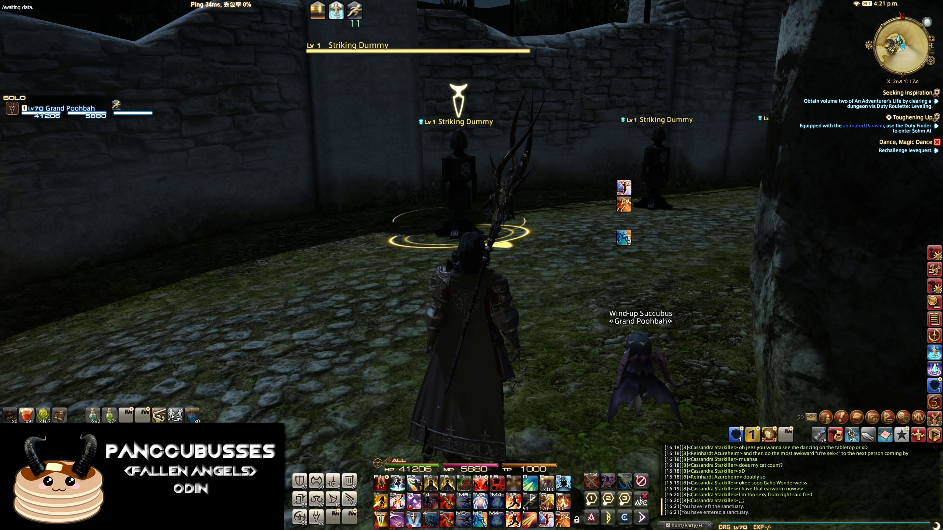
Start a 14-second battle countdown in front of the targeted Striking Dummy.
left_click(935, 410)
left_click(684, 261)
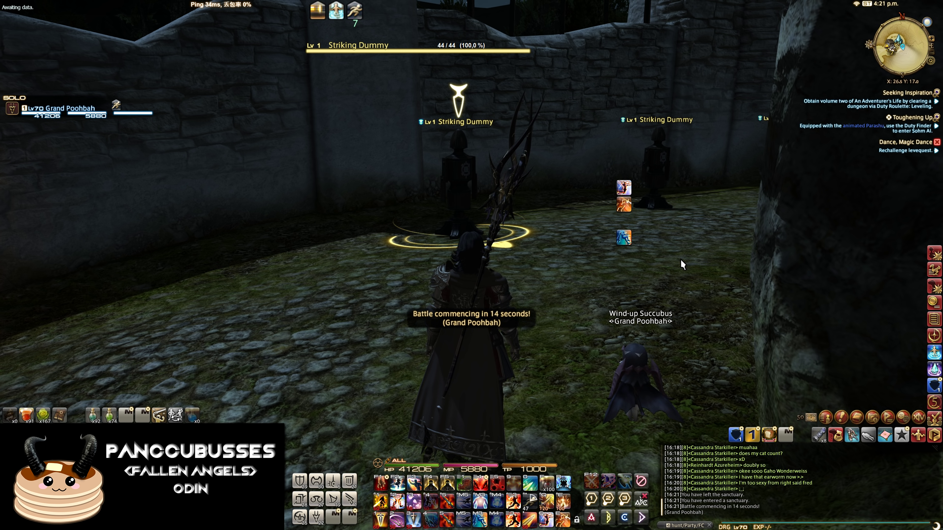